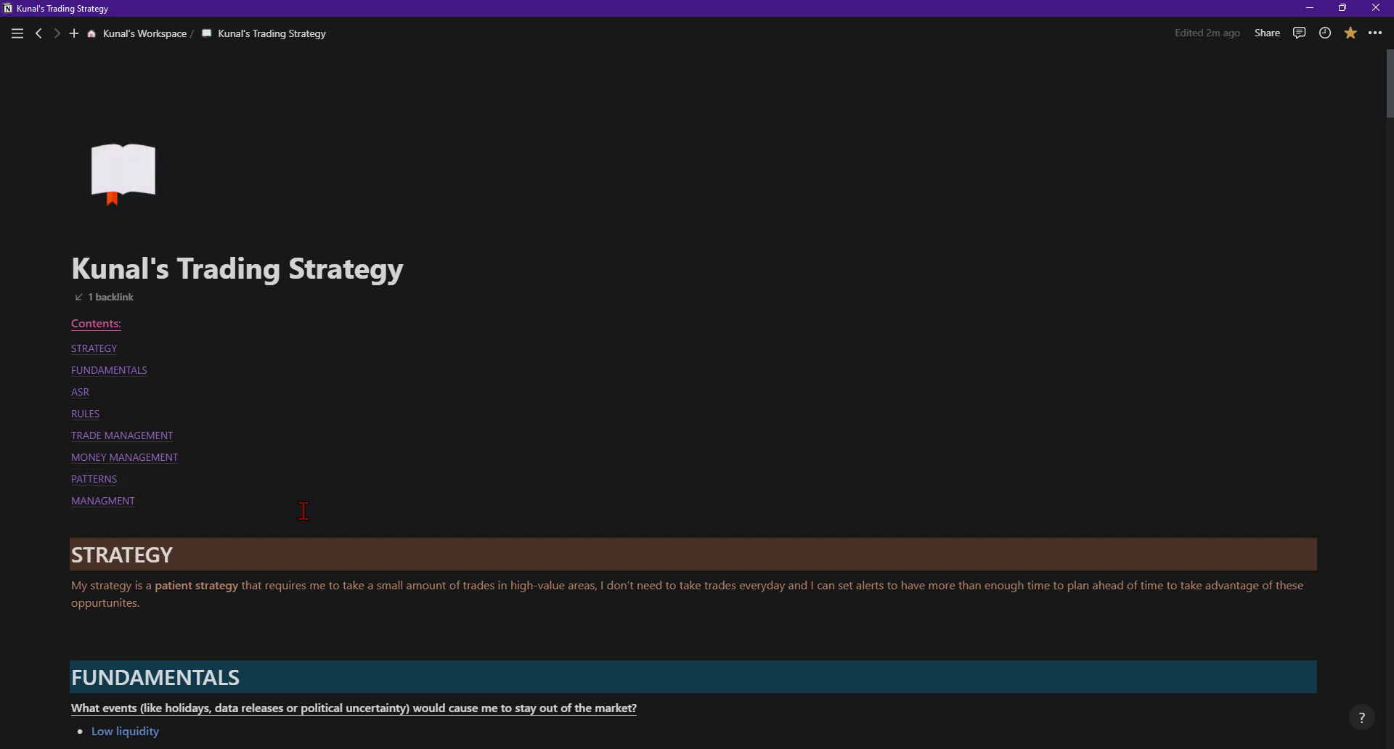
Step: Read through the Strategy, Fundamentals and ASR sections of the trading strategy page
{"action": "scroll", "coordinate": [291, 475], "scroll_direction": "down", "scroll_amount": 1}
{"action": "scroll", "coordinate": [291, 475], "scroll_direction": "down", "scroll_amount": 3}
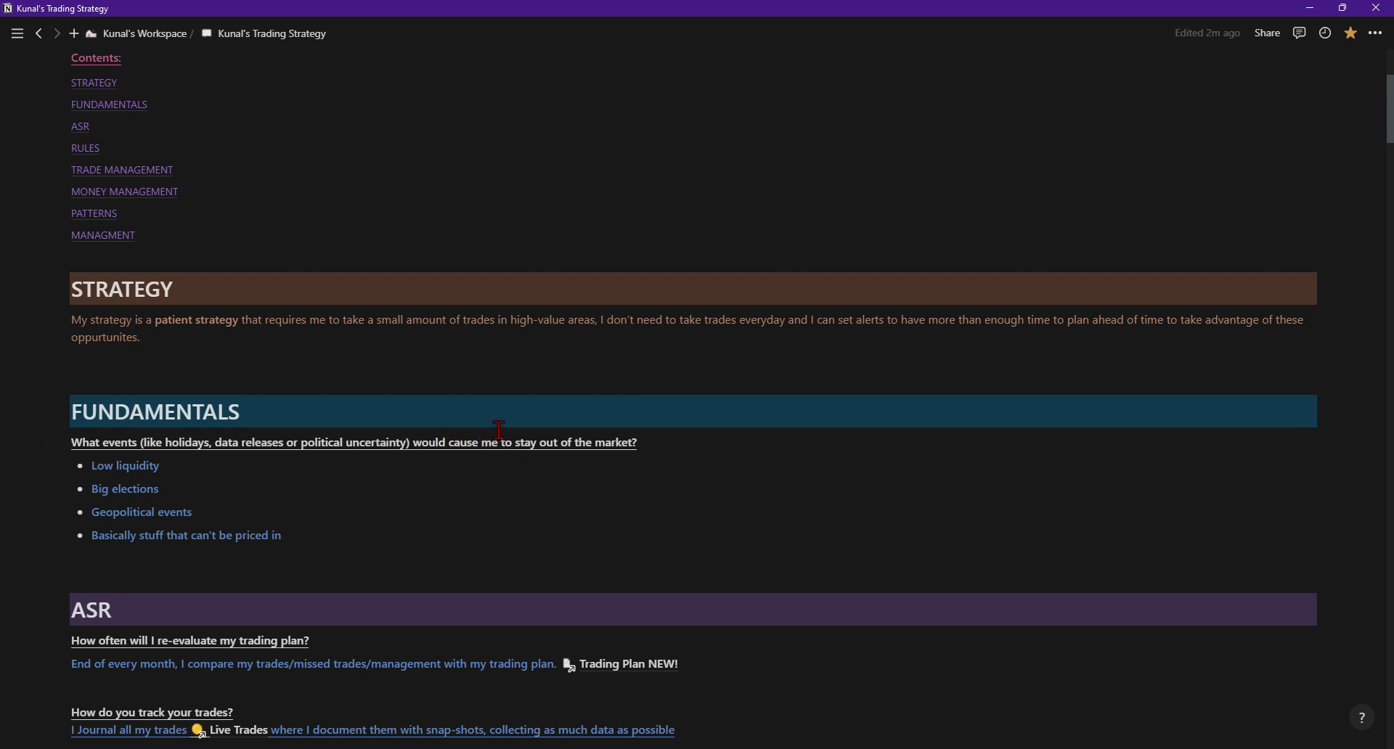
{"action": "mouse_move", "coordinate": [10, 461]}
{"action": "scroll", "coordinate": [182, 581], "scroll_direction": "down", "scroll_amount": 3}
{"action": "scroll", "coordinate": [181, 573], "scroll_direction": "down", "scroll_amount": 2}
{"action": "scroll", "coordinate": [174, 559], "scroll_direction": "up", "scroll_amount": 2}
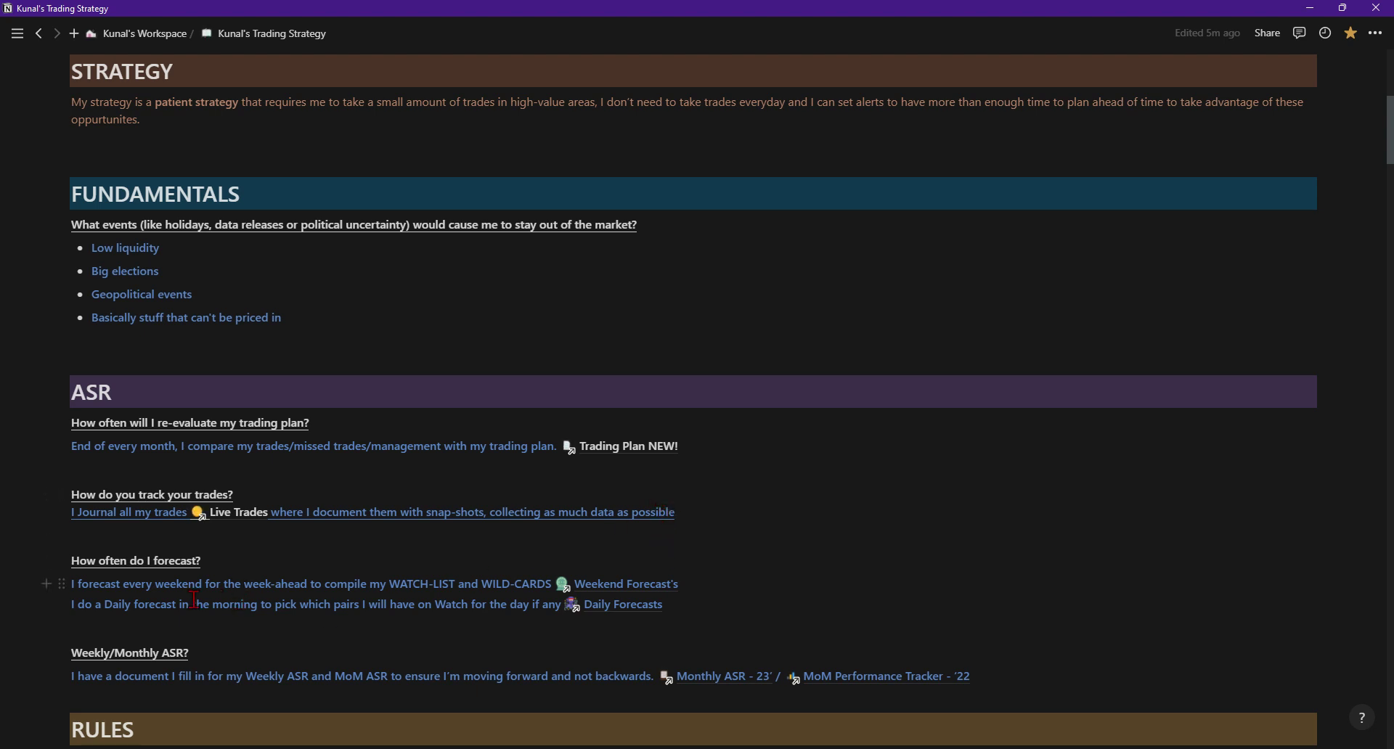
{"action": "scroll", "coordinate": [242, 592], "scroll_direction": "down", "scroll_amount": 2}
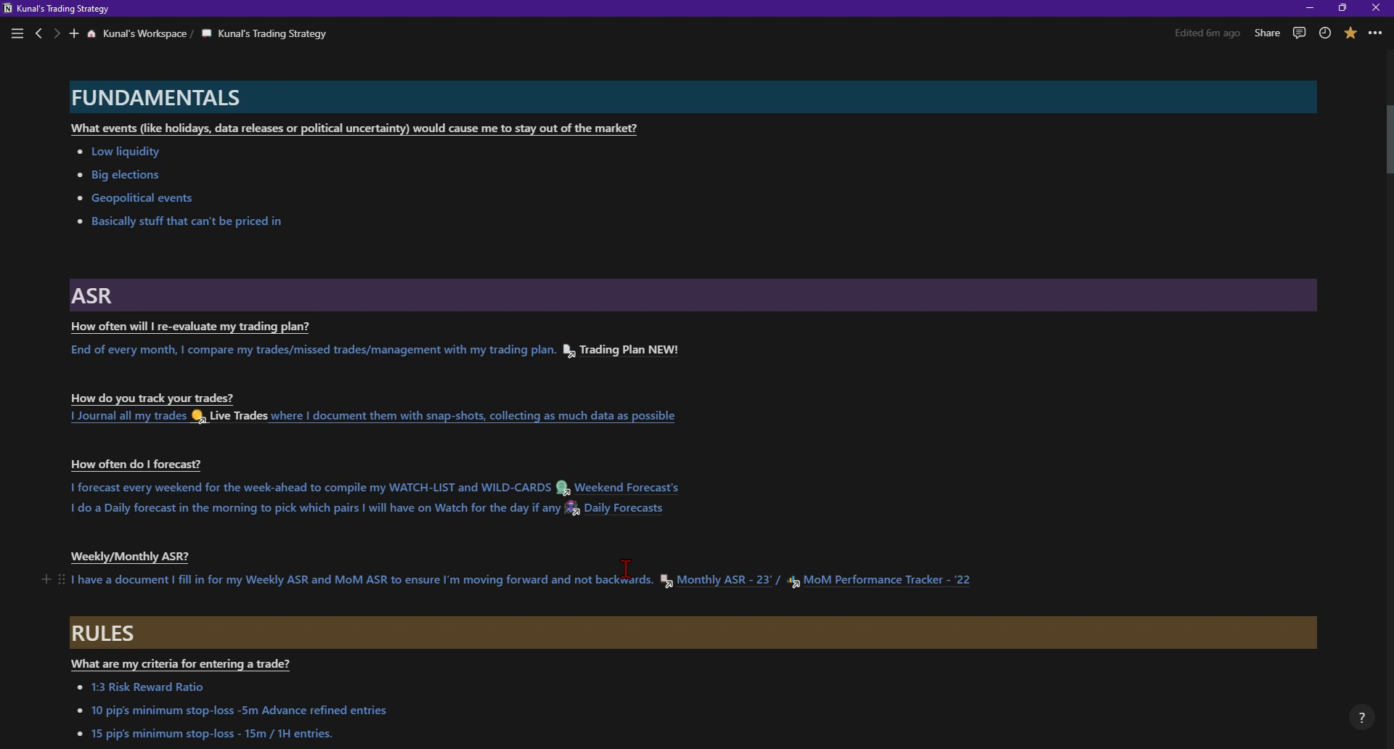
{"action": "scroll", "coordinate": [95, 530], "scroll_direction": "down", "scroll_amount": 1}
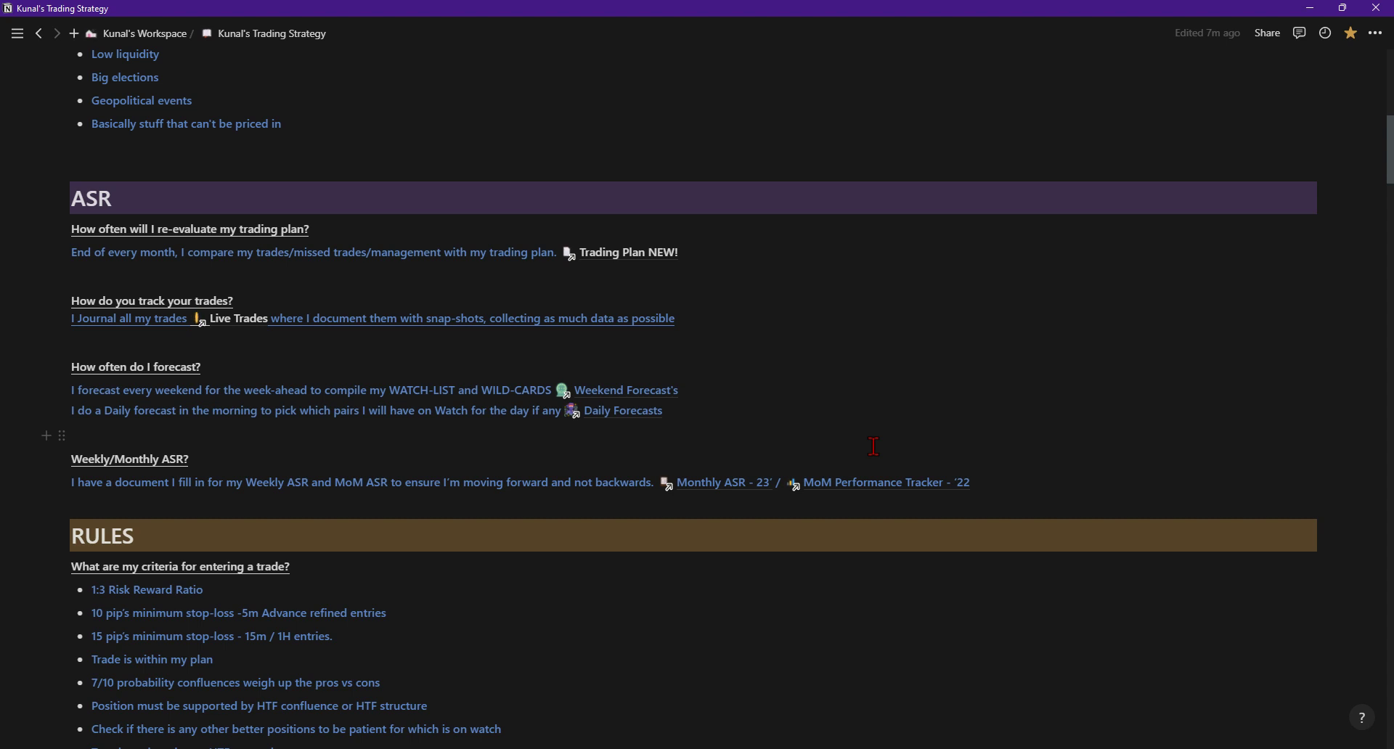
Step: Go through the criteria for entering a trade in the Rules section, from the risk-reward ratio to slippage
{"action": "scroll", "coordinate": [576, 555], "scroll_direction": "down", "scroll_amount": 2}
{"action": "scroll", "coordinate": [576, 554], "scroll_direction": "down", "scroll_amount": 5}
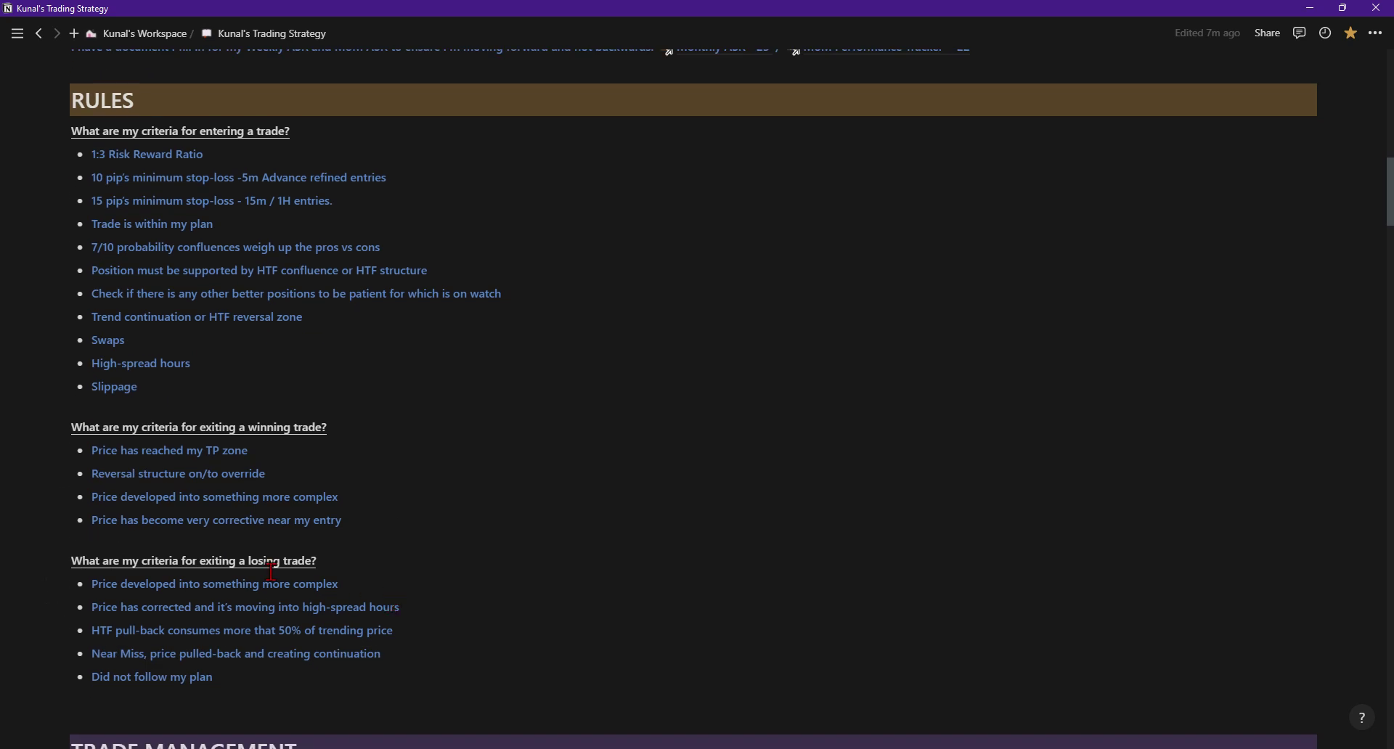
{"action": "scroll", "coordinate": [509, 401], "scroll_direction": "up", "scroll_amount": 1}
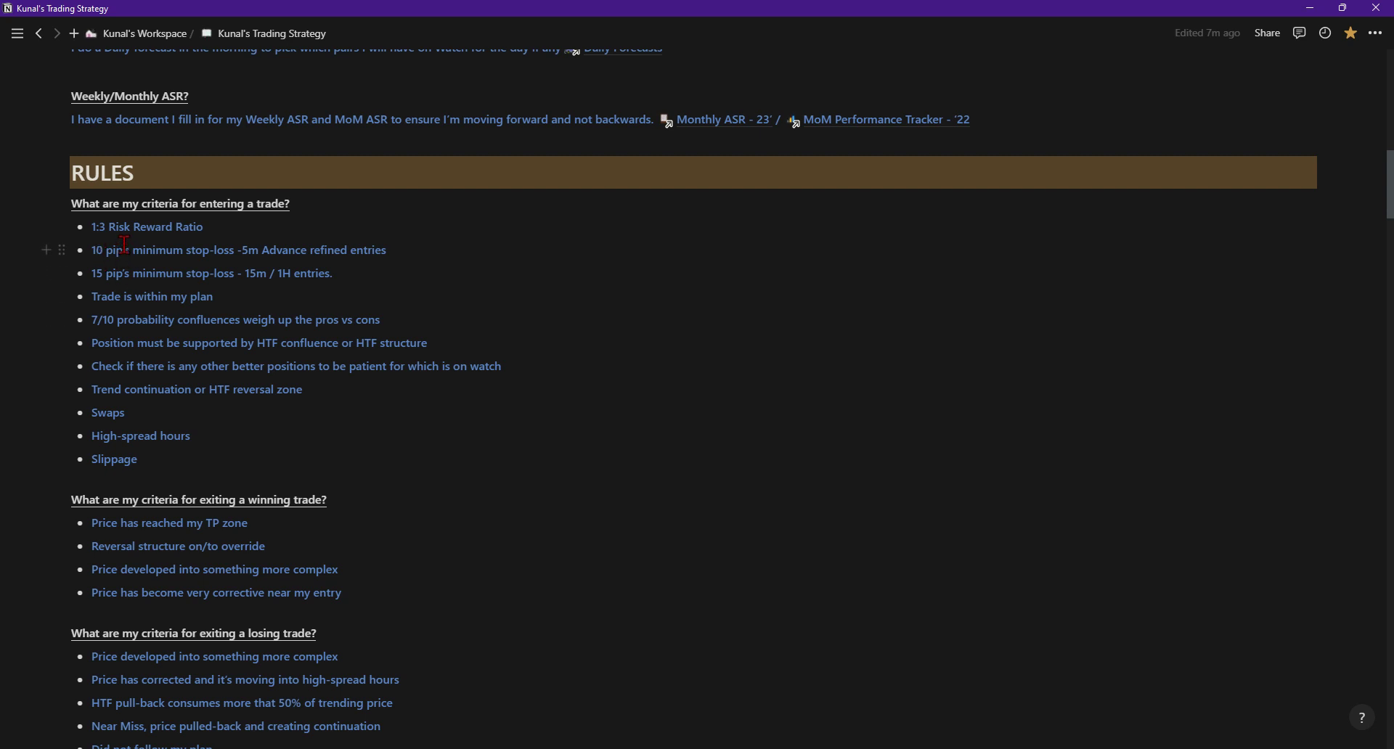
{"action": "double_click", "coordinate": [251, 250]}
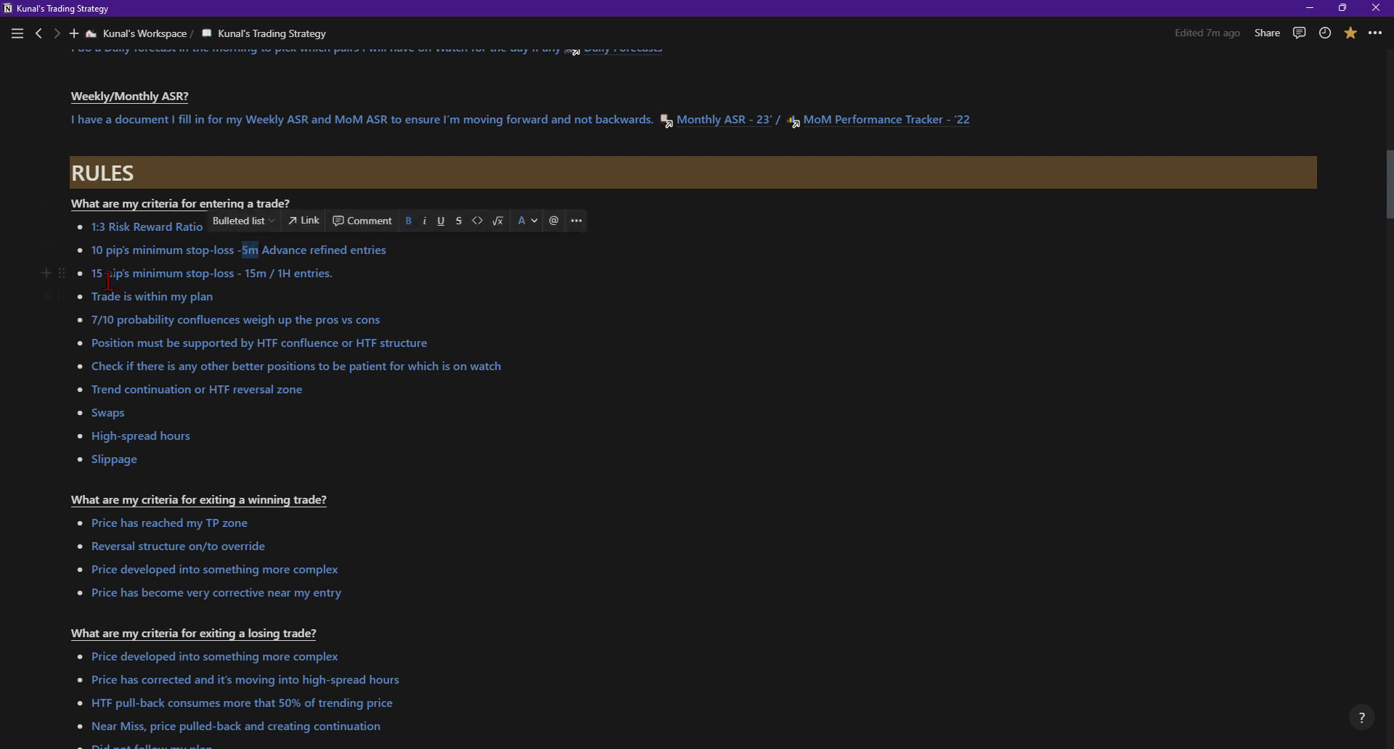
{"action": "left_click", "coordinate": [107, 275]}
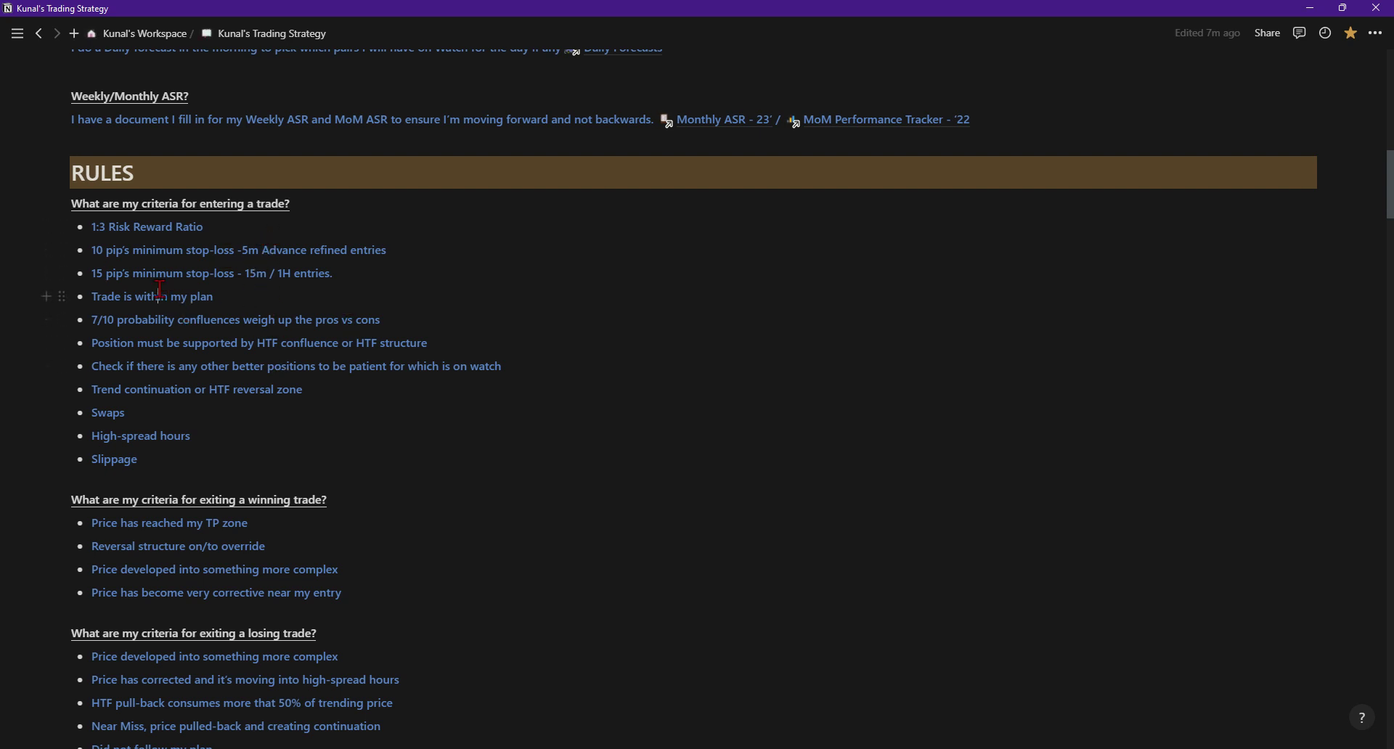
{"action": "left_click", "coordinate": [244, 290]}
{"action": "left_click", "coordinate": [302, 394]}
{"action": "left_click", "coordinate": [324, 406]}
{"action": "left_click", "coordinate": [207, 434]}
{"action": "left_click", "coordinate": [159, 456]}
Step: Examine the Rules section's criteria for exiting winning and losing trades
{"action": "scroll", "coordinate": [417, 481], "scroll_direction": "down", "scroll_amount": 3}
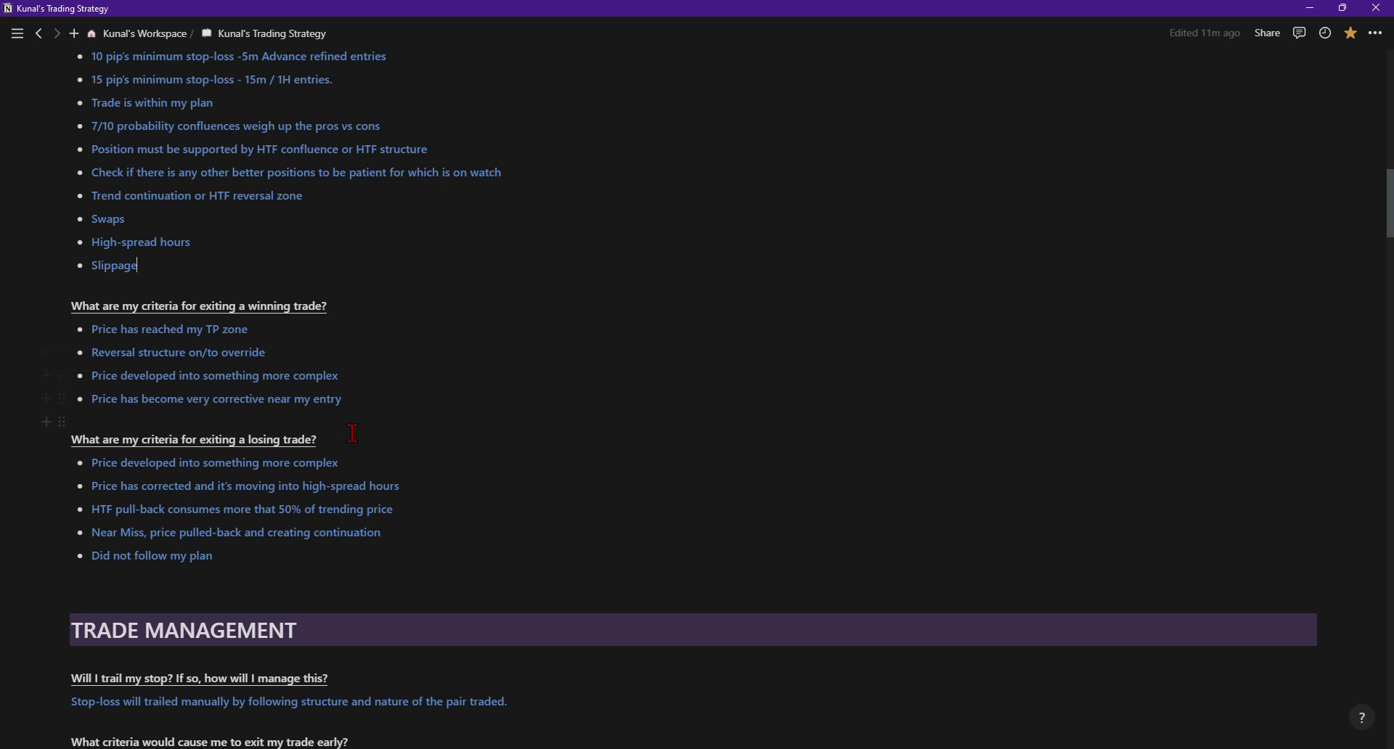
{"action": "left_click", "coordinate": [370, 387]}
{"action": "left_click", "coordinate": [480, 471]}
{"action": "left_click", "coordinate": [434, 444]}
{"action": "scroll", "coordinate": [310, 481], "scroll_direction": "down", "scroll_amount": 1}
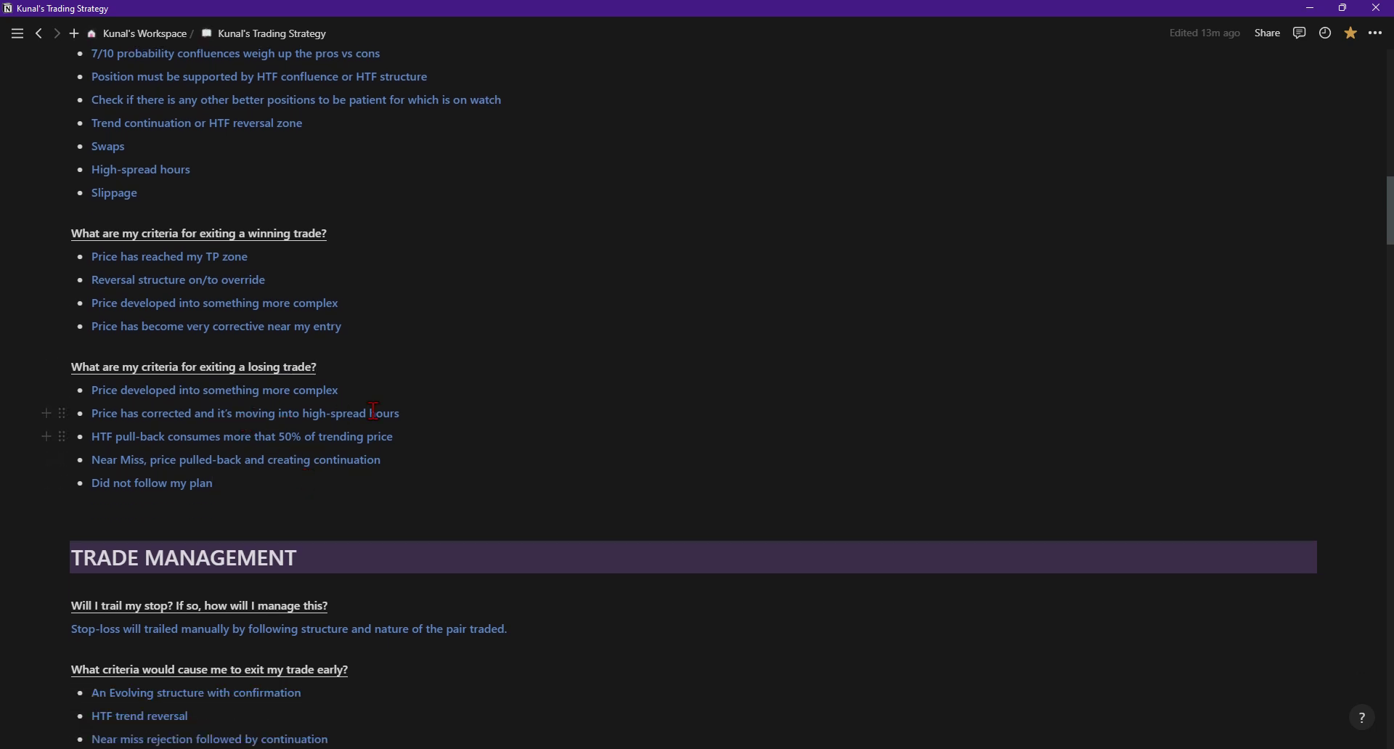
{"action": "left_click", "coordinate": [432, 381]}
{"action": "left_click", "coordinate": [432, 415]}
{"action": "left_click", "coordinate": [350, 393]}
{"action": "left_click_drag", "start_coordinate": [430, 449], "coordinate": [86, 433]}
{"action": "left_click", "coordinate": [380, 464]}
{"action": "left_click", "coordinate": [442, 436]}
{"action": "left_click_drag", "start_coordinate": [412, 427], "coordinate": [404, 411]}
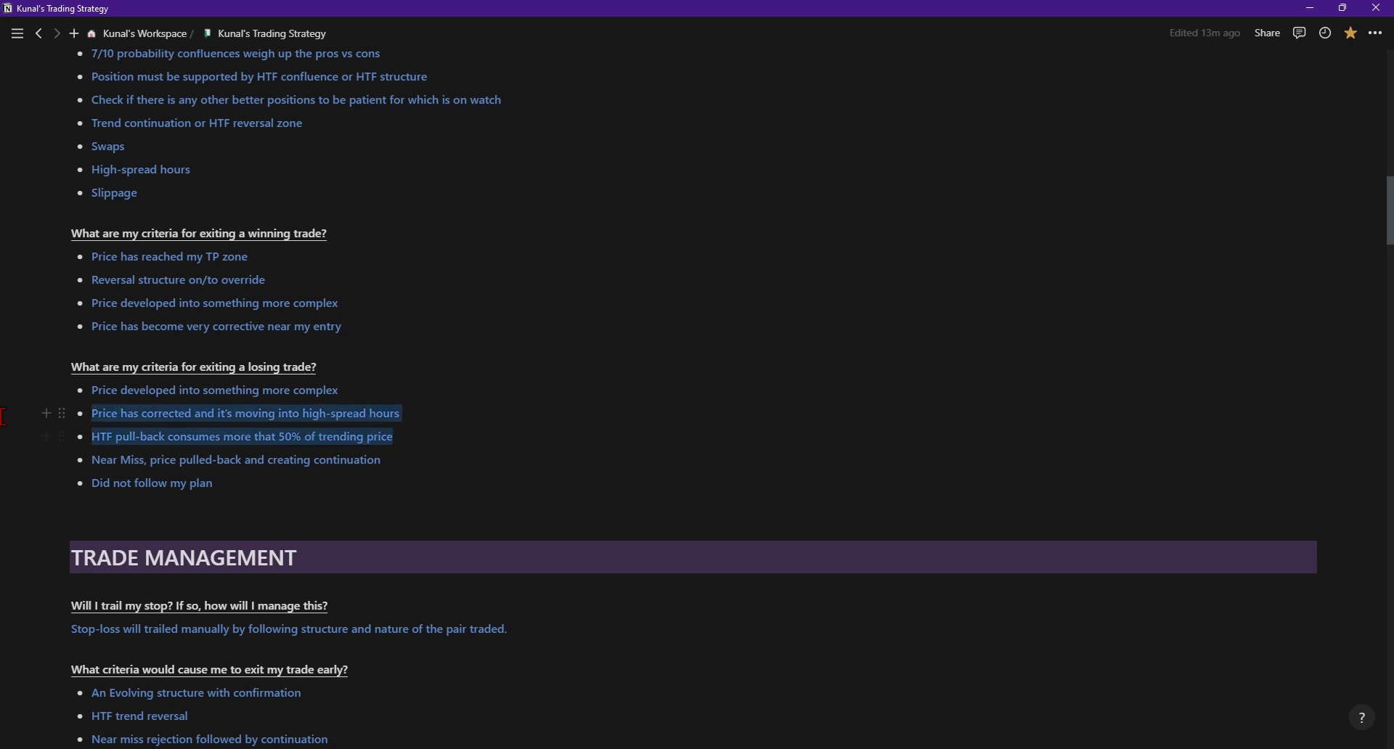
{"action": "left_click", "coordinate": [414, 439]}
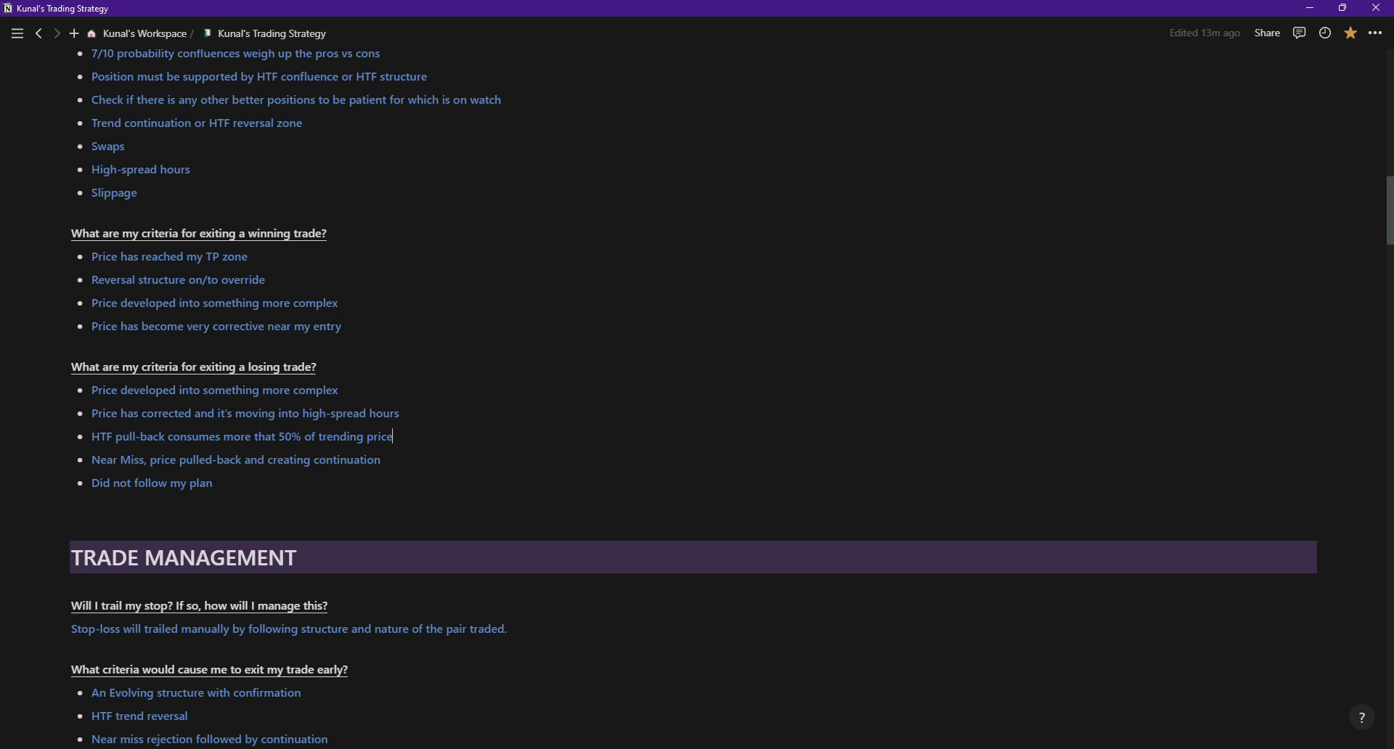
{"action": "left_click_drag", "start_coordinate": [381, 461], "coordinate": [36, 437]}
{"action": "left_click", "coordinate": [412, 460]}
{"action": "left_click", "coordinate": [252, 464]}
{"action": "left_click", "coordinate": [250, 486]}
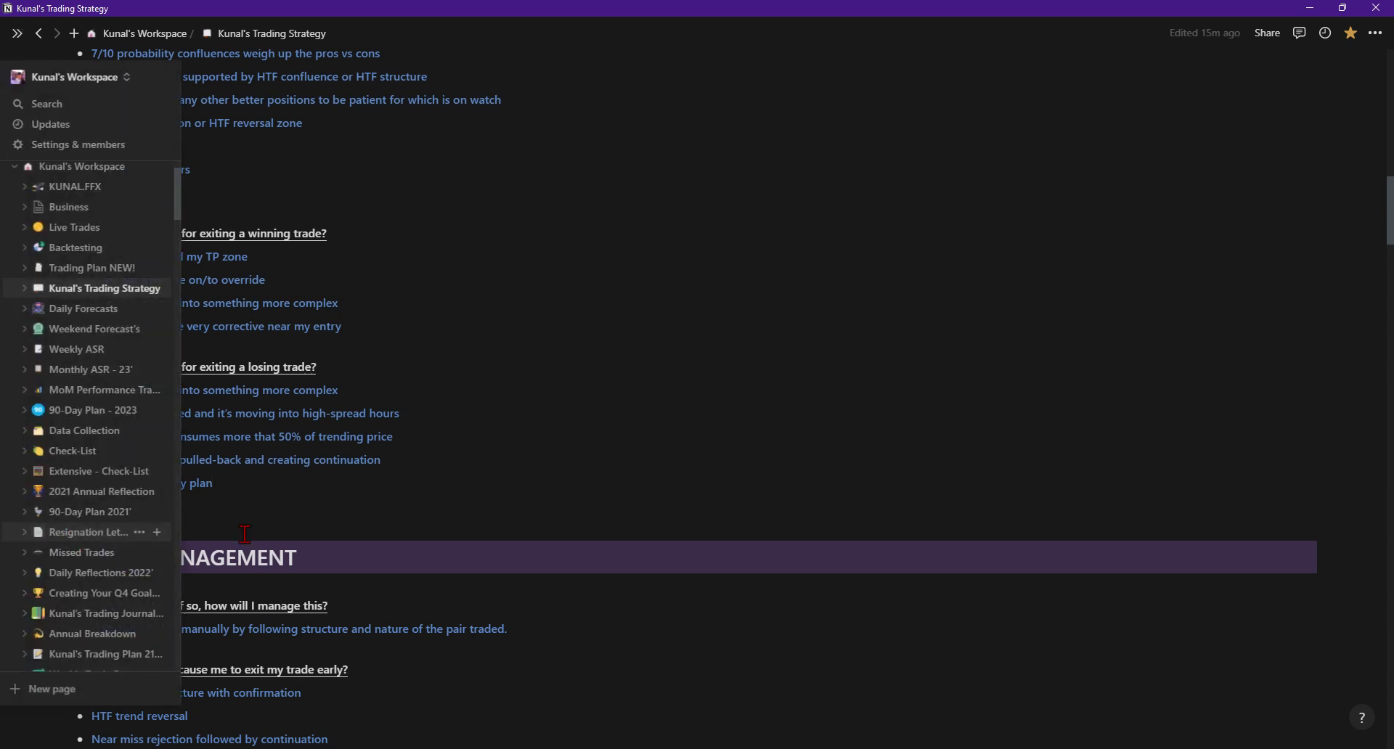
Step: Review the Trade Management section's rules on trailing the stop and exiting a trade early
{"action": "left_click", "coordinate": [359, 550]}
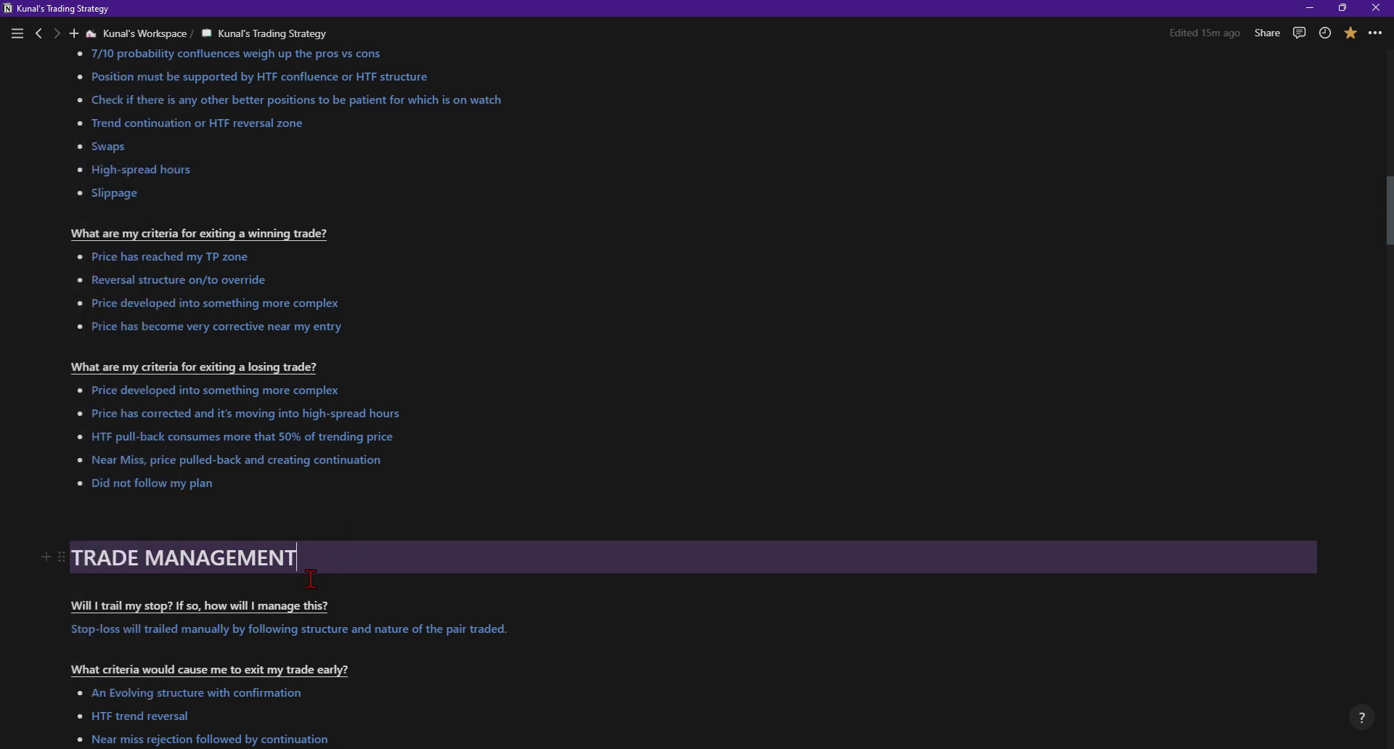
{"action": "scroll", "coordinate": [312, 580], "scroll_direction": "down", "scroll_amount": 1}
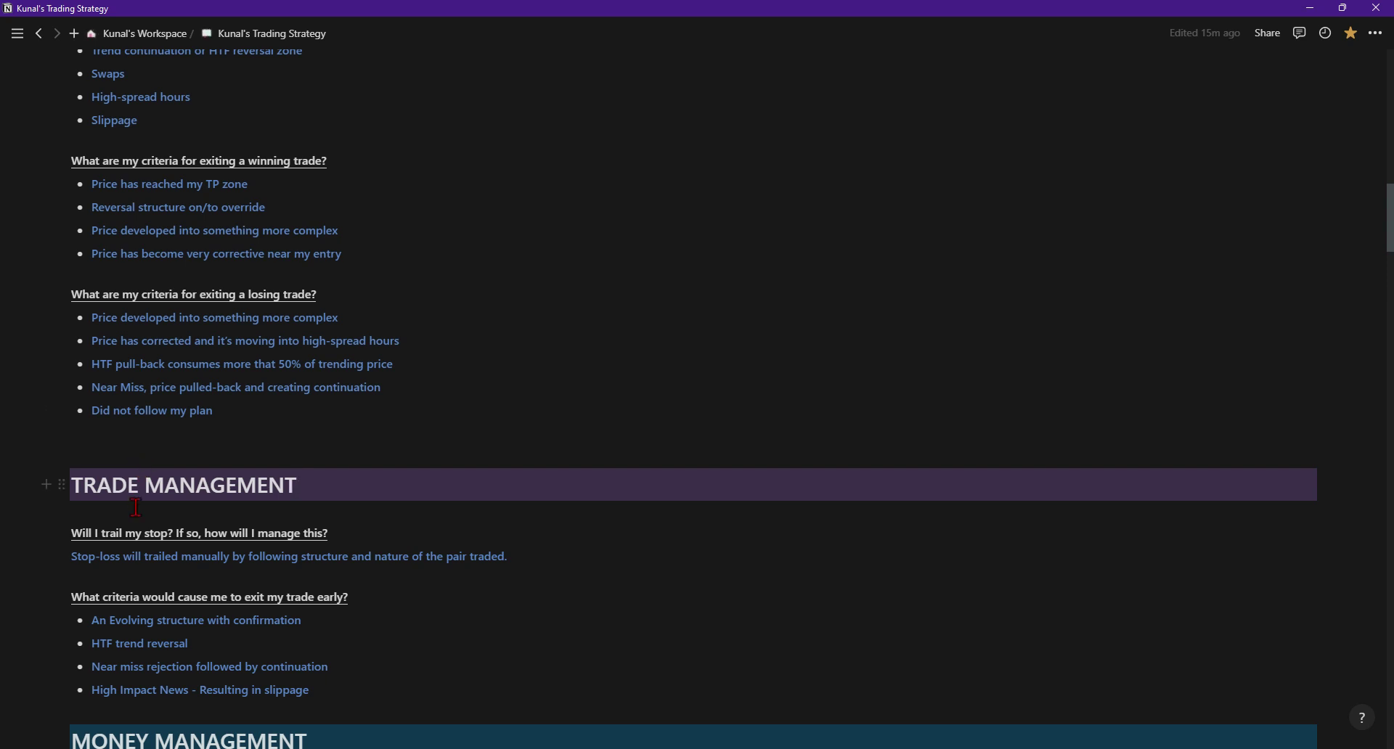
{"action": "scroll", "coordinate": [54, 528], "scroll_direction": "down", "scroll_amount": 3}
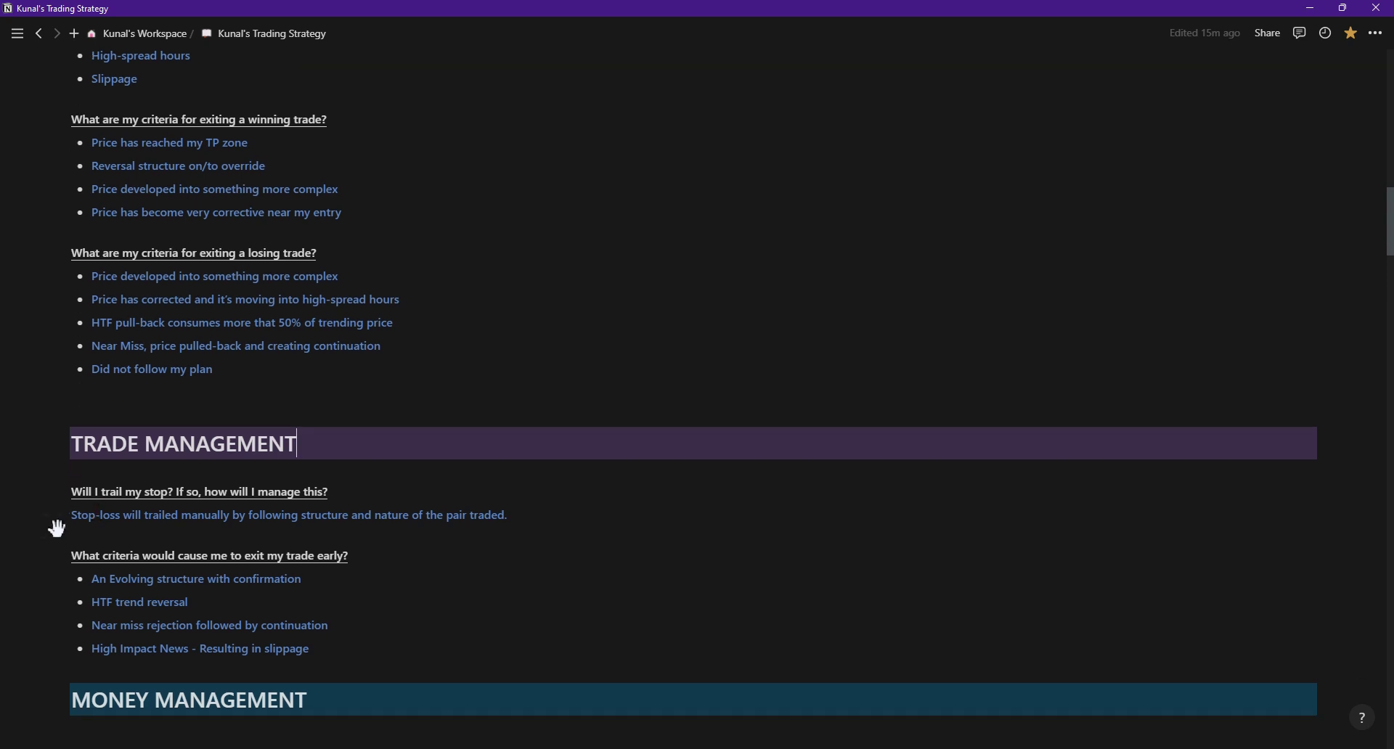
{"action": "scroll", "coordinate": [59, 530], "scroll_direction": "up", "scroll_amount": 1}
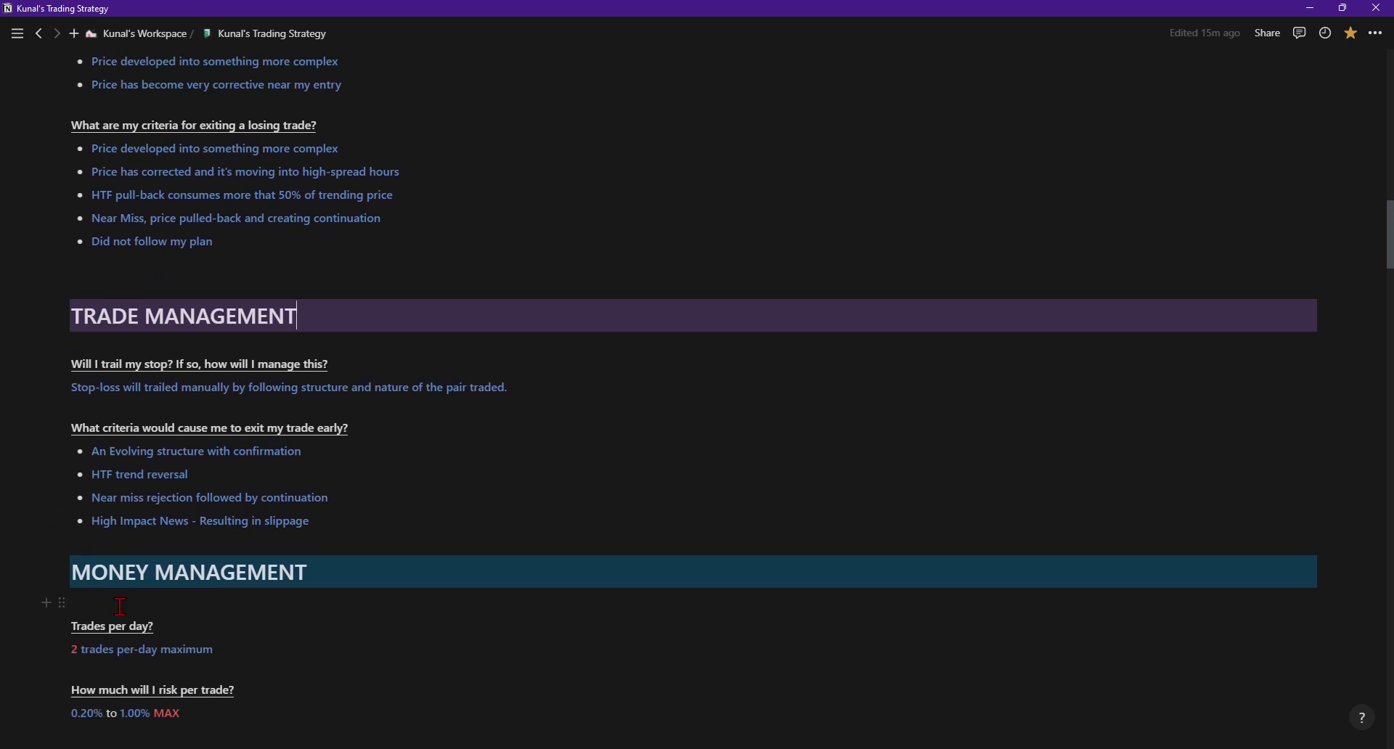
{"action": "scroll", "coordinate": [120, 497], "scroll_direction": "up", "scroll_amount": 1}
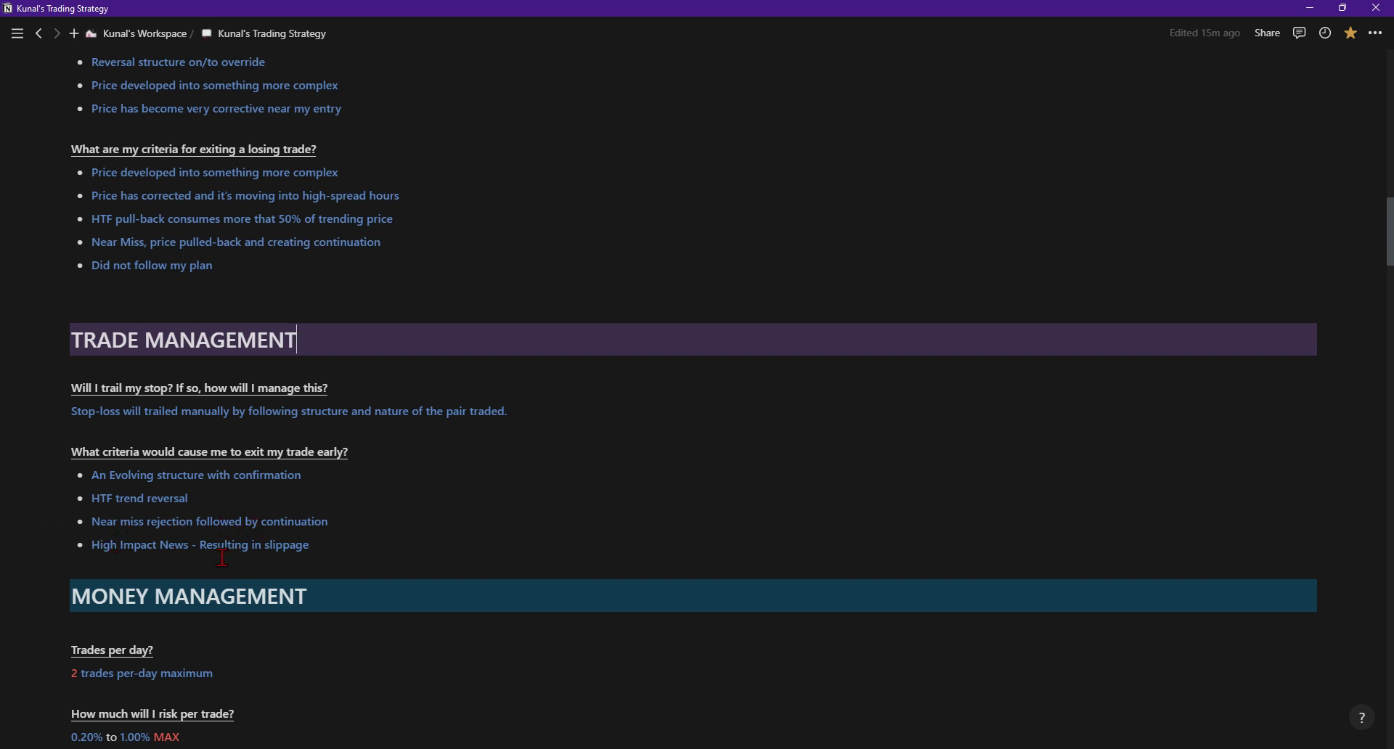
{"action": "mouse_move", "coordinate": [328, 546]}
{"action": "left_mouse_down"}
{"action": "mouse_move", "coordinate": [193, 486]}
{"action": "mouse_move", "coordinate": [196, 452]}
{"action": "mouse_move", "coordinate": [332, 526]}
{"action": "left_mouse_up"}
{"action": "left_click", "coordinate": [332, 526]}
{"action": "scroll", "coordinate": [150, 405], "scroll_direction": "down", "scroll_amount": 3}
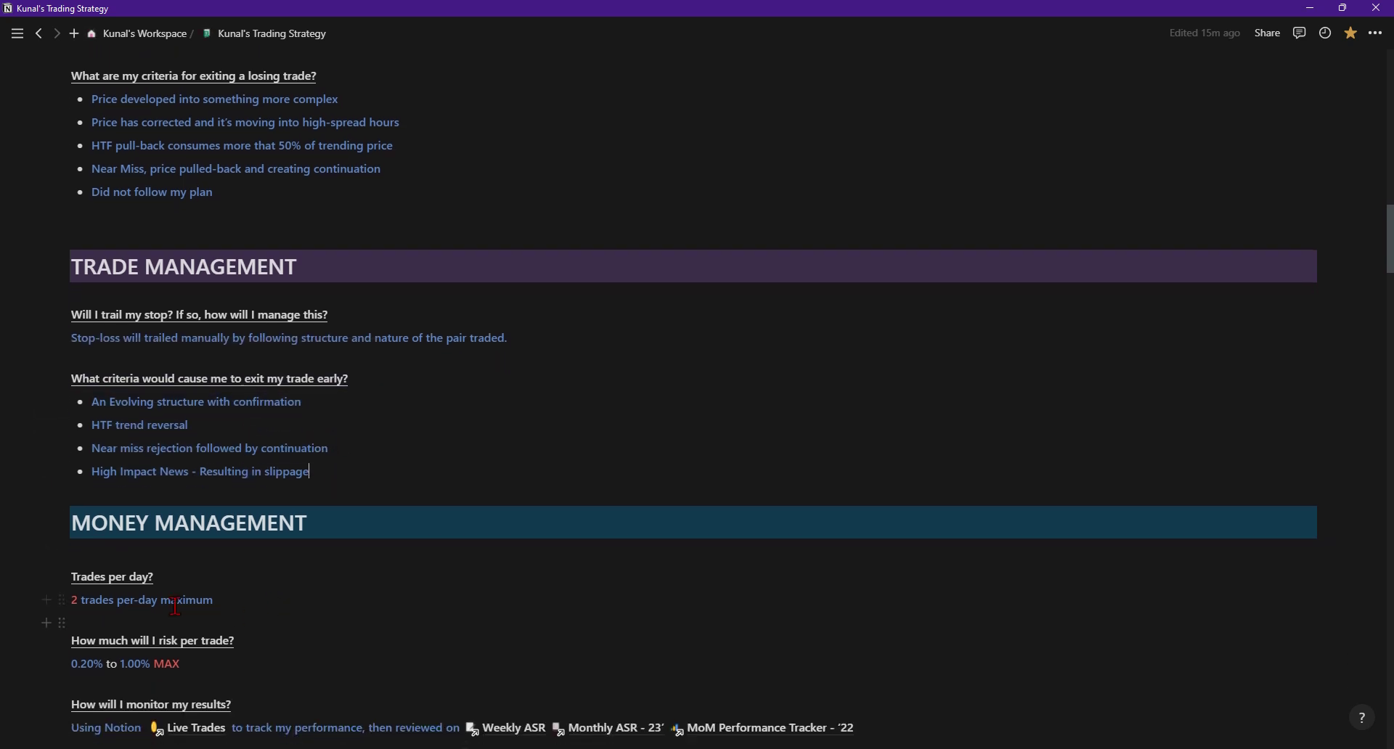
{"action": "left_click", "coordinate": [301, 325]}
{"action": "scroll", "coordinate": [332, 406], "scroll_direction": "up", "scroll_amount": 2}
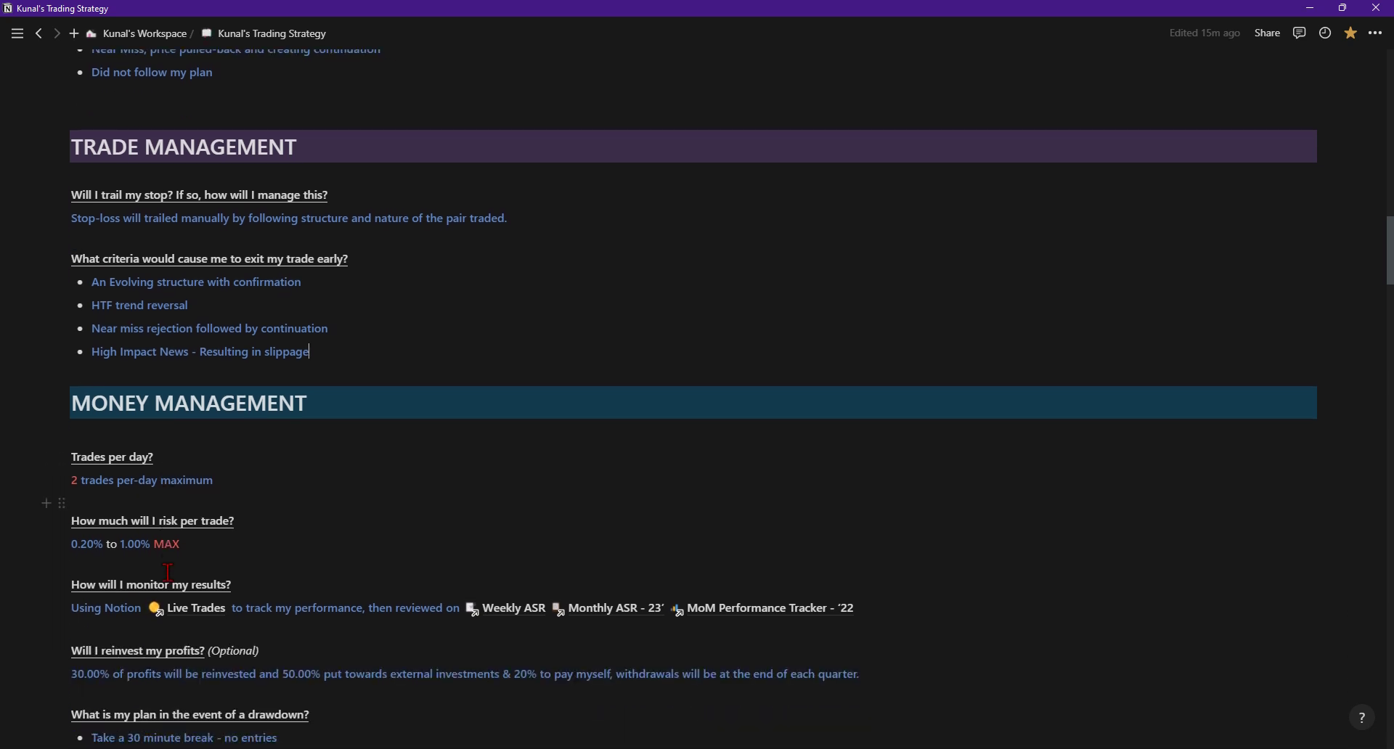
Step: Change the maximum number of trades per day to 3 in the Money Management section
{"action": "scroll", "coordinate": [169, 572], "scroll_direction": "down", "scroll_amount": 1}
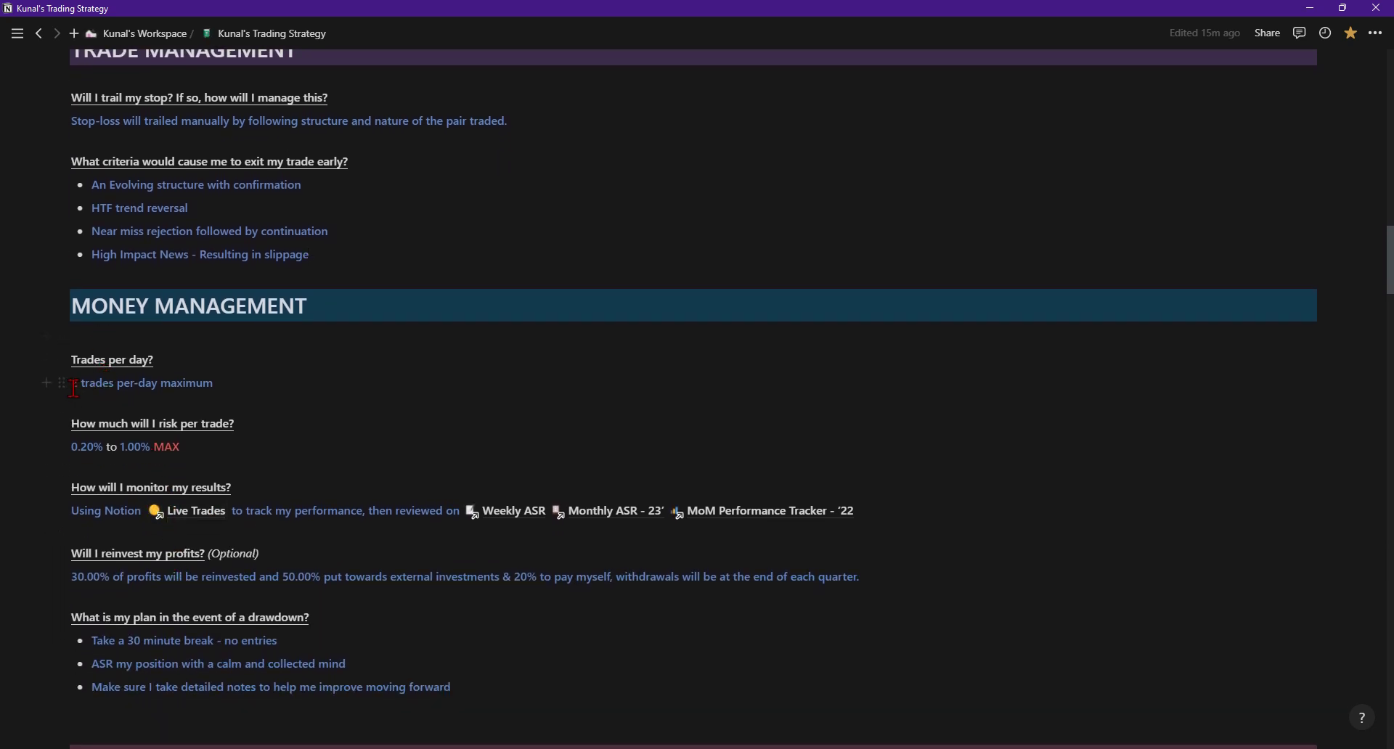
{"action": "left_click_drag", "start_coordinate": [73, 385], "coordinate": [85, 382]}
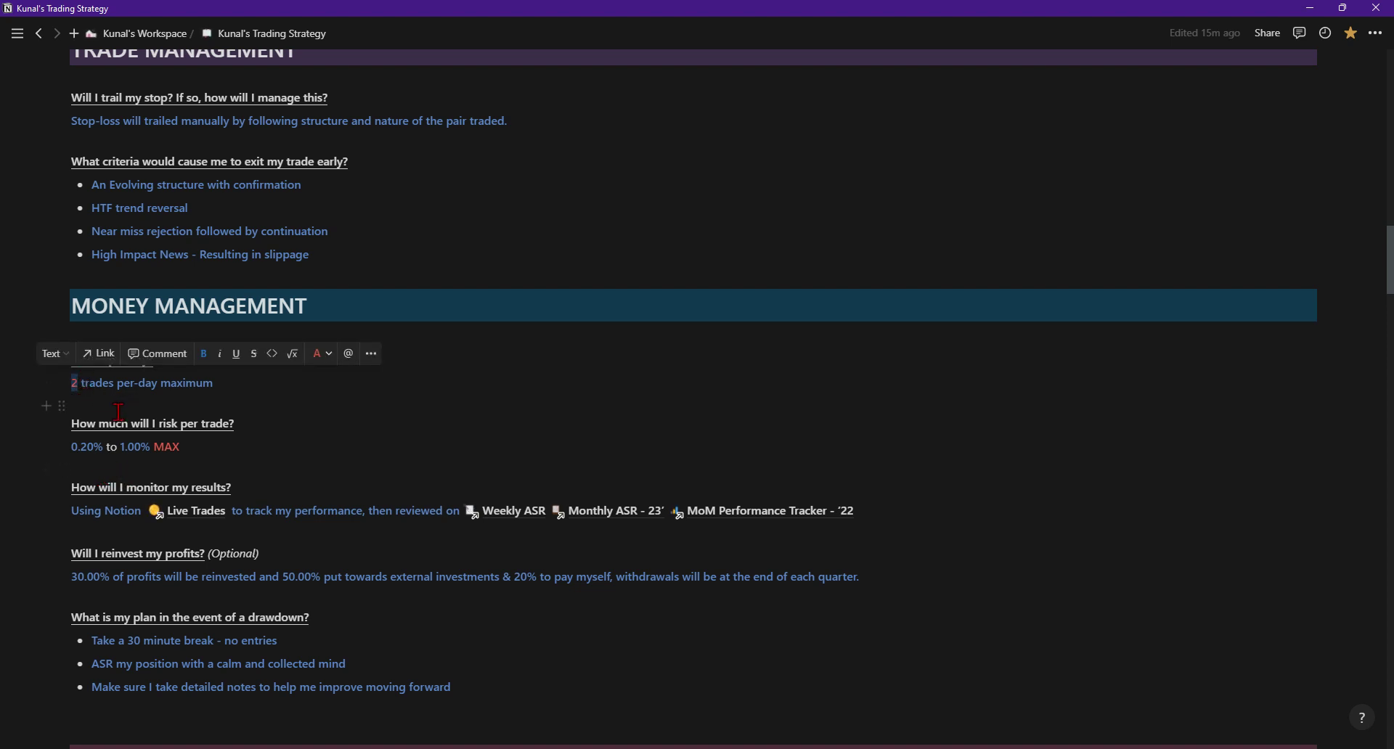
{"action": "key", "text": "ctrl+shift+h"}
{"action": "type", "text": "3"}
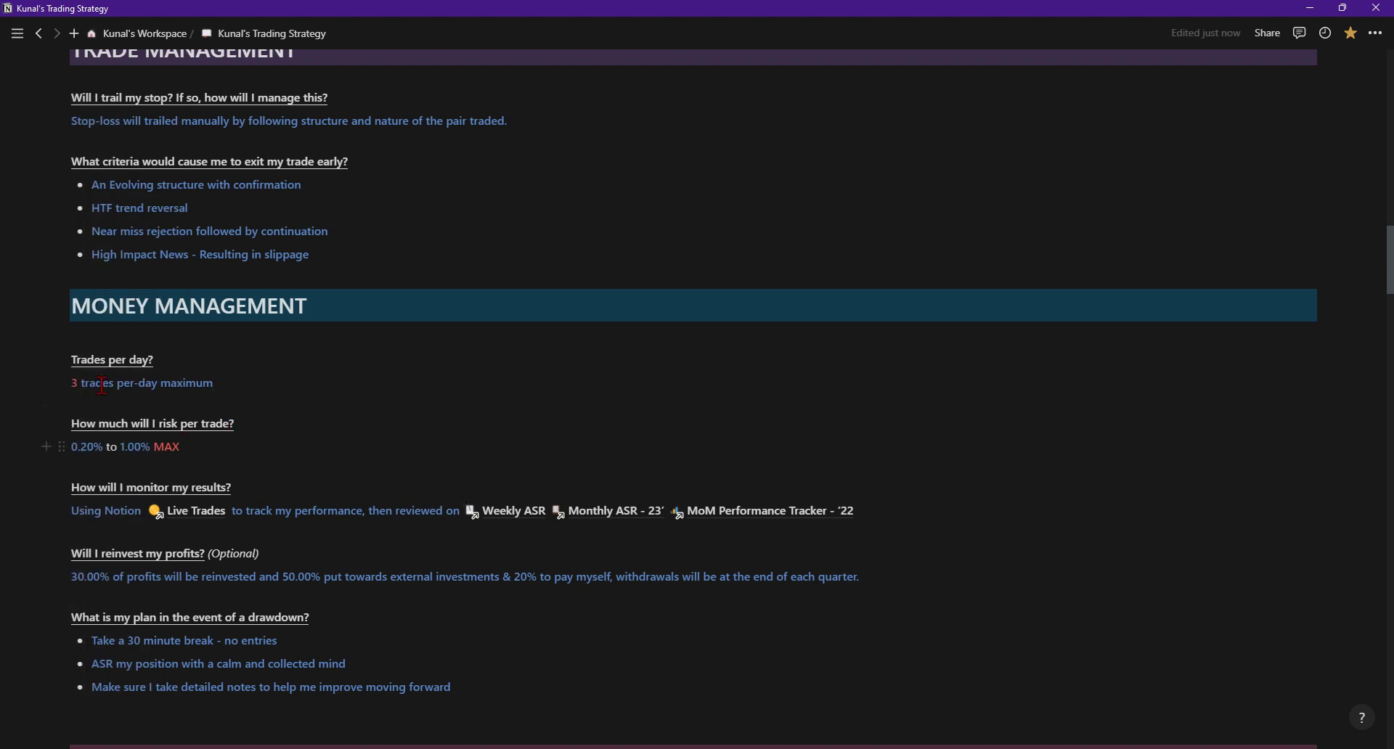
{"action": "key", "text": "Home"}
{"action": "key", "text": "shift+Right"}
Step: Examine the risk-per-trade range in the Money Management section
{"action": "left_click", "coordinate": [133, 446]}
{"action": "left_click_drag", "start_coordinate": [90, 449], "coordinate": [268, 447]}
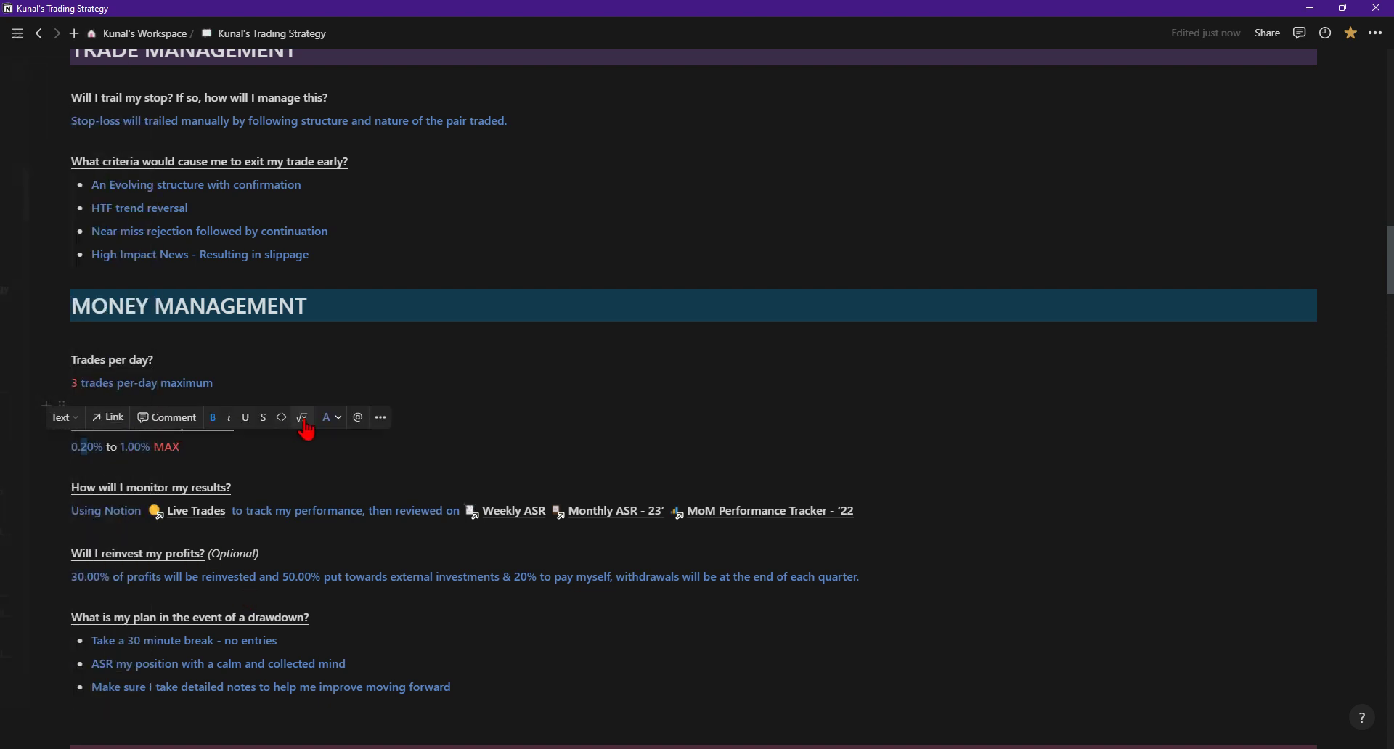
{"action": "left_click", "coordinate": [268, 447]}
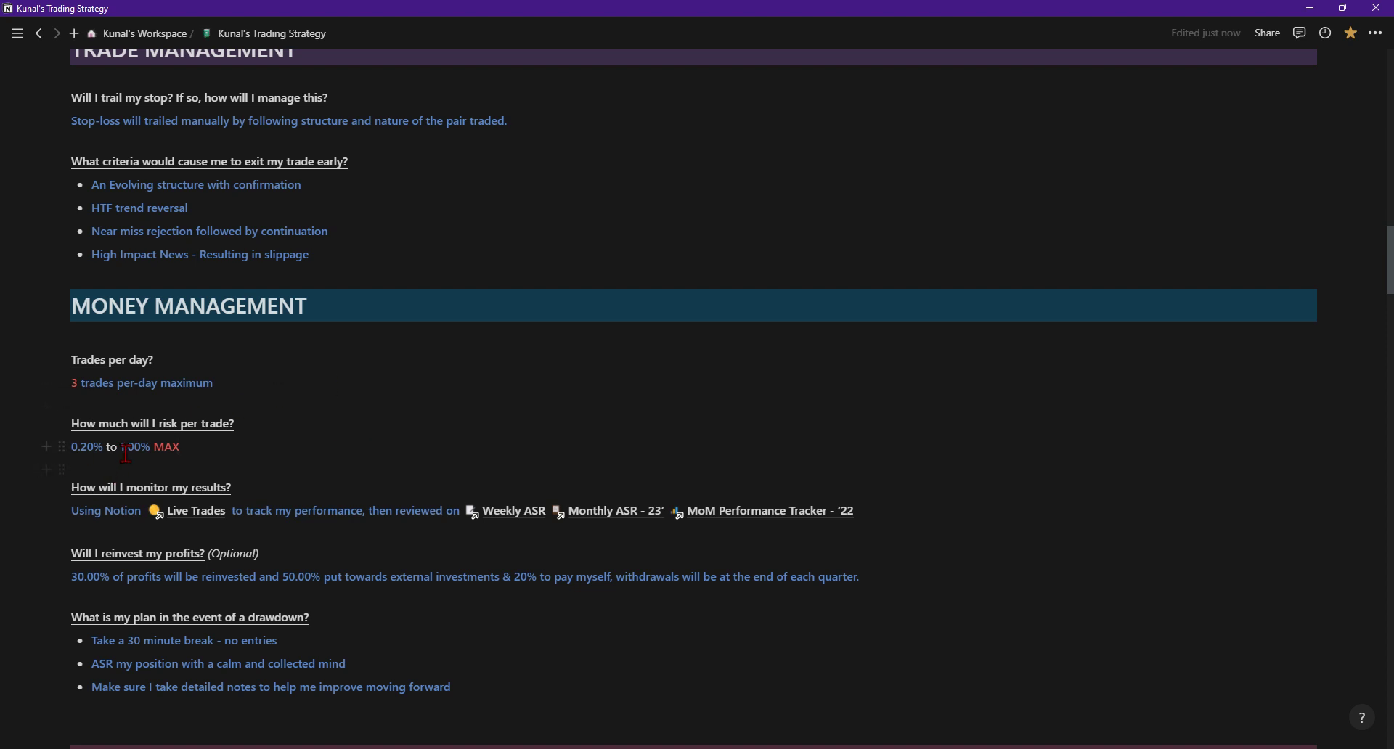
{"action": "left_click_drag", "start_coordinate": [119, 448], "coordinate": [166, 443]}
{"action": "left_click", "coordinate": [177, 456]}
{"action": "left_click_drag", "start_coordinate": [103, 450], "coordinate": [77, 450]}
{"action": "left_click", "coordinate": [76, 449]}
{"action": "left_click_drag", "start_coordinate": [88, 447], "coordinate": [82, 447]}
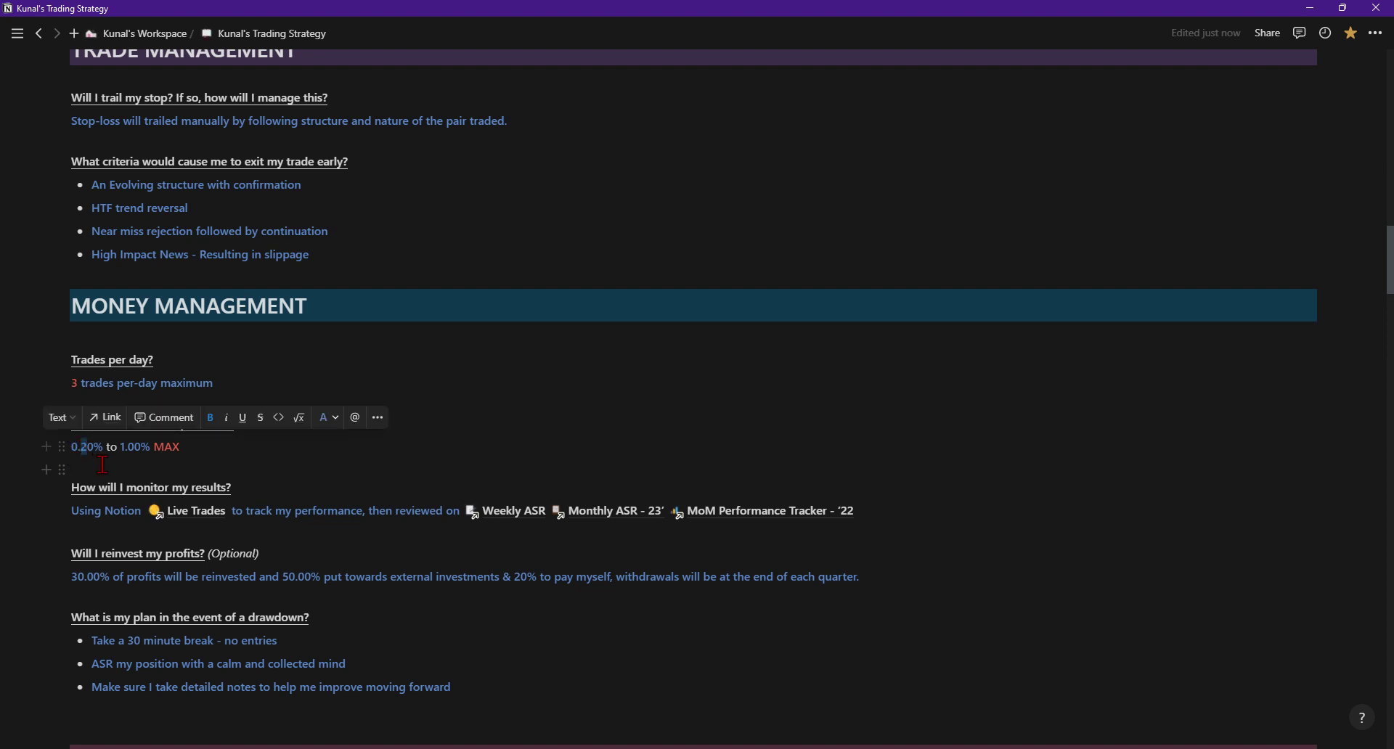
{"action": "type", "text": "1"}
{"action": "key", "text": "ctrl+z"}
{"action": "left_click", "coordinate": [187, 448]}
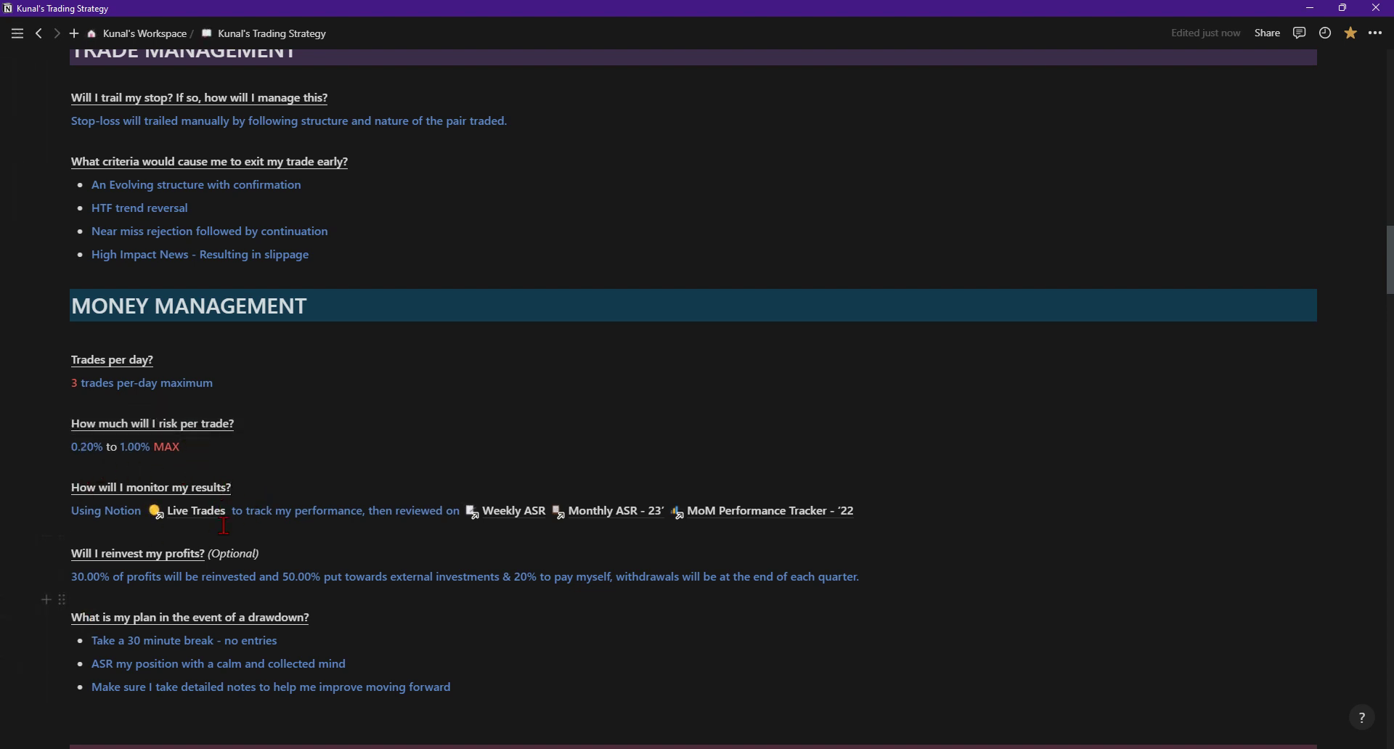
Step: Review the Money Management answers on monitoring results, reinvesting profits and handling a drawdown, including the risk per trade
{"action": "scroll", "coordinate": [171, 520], "scroll_direction": "down", "scroll_amount": 1}
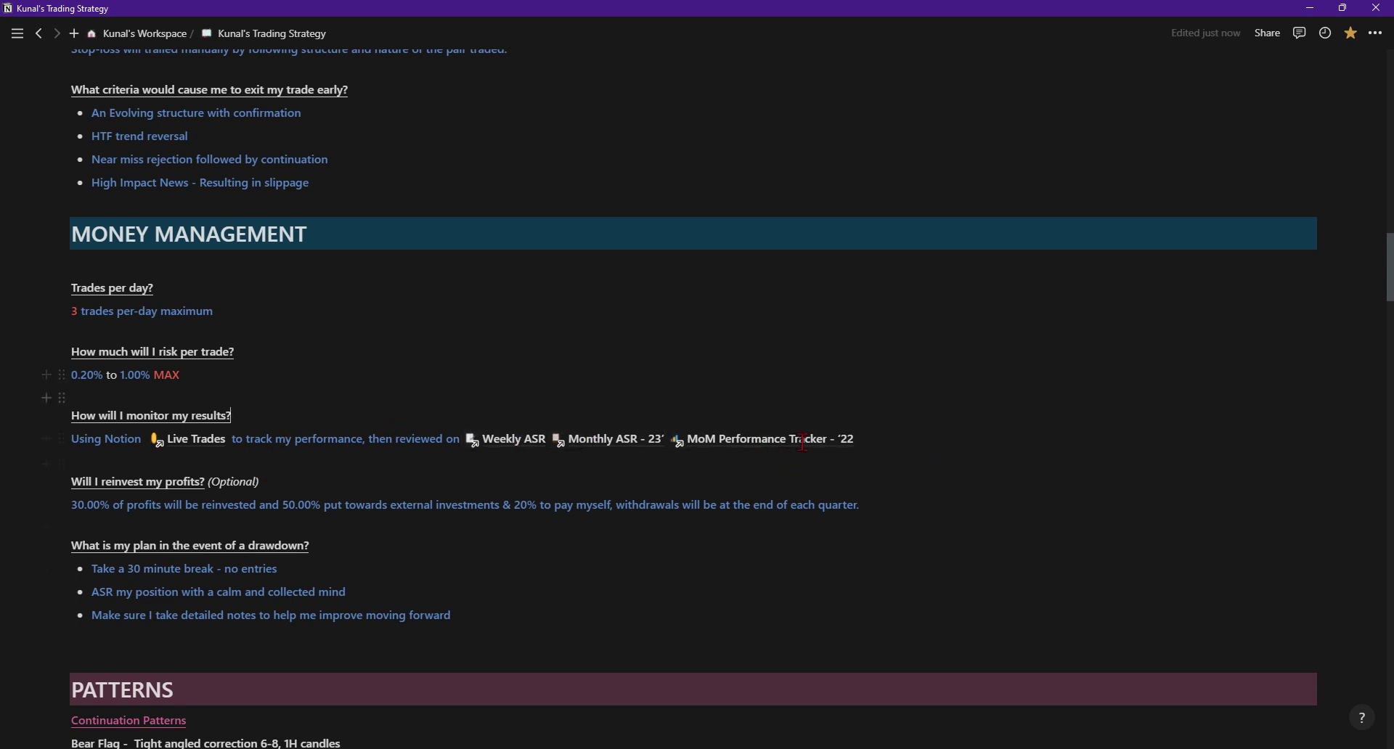
{"action": "scroll", "coordinate": [690, 503], "scroll_direction": "down", "scroll_amount": 1}
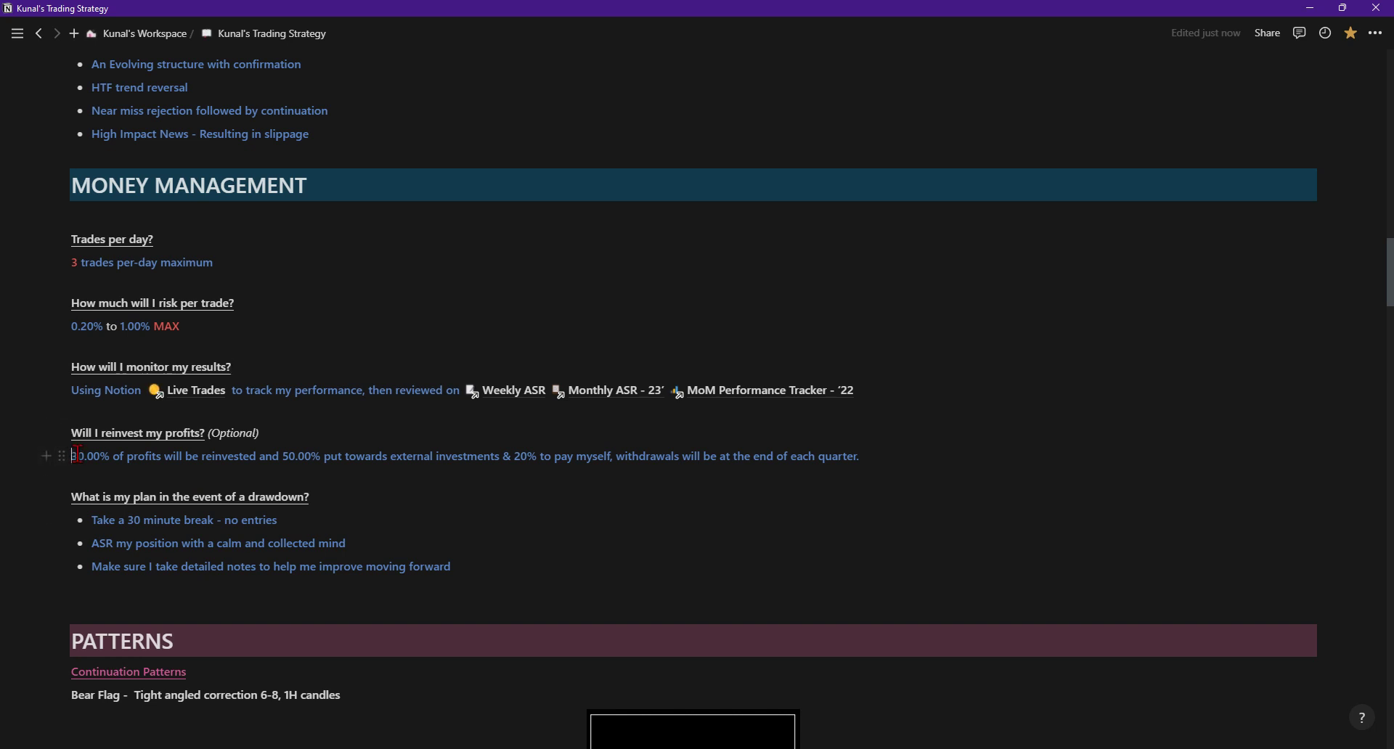
{"action": "left_click_drag", "start_coordinate": [71, 457], "coordinate": [311, 462]}
{"action": "left_click", "coordinate": [528, 452]}
{"action": "left_click_drag", "start_coordinate": [290, 522], "coordinate": [76, 522]}
{"action": "mouse_move", "coordinate": [8, 446]}
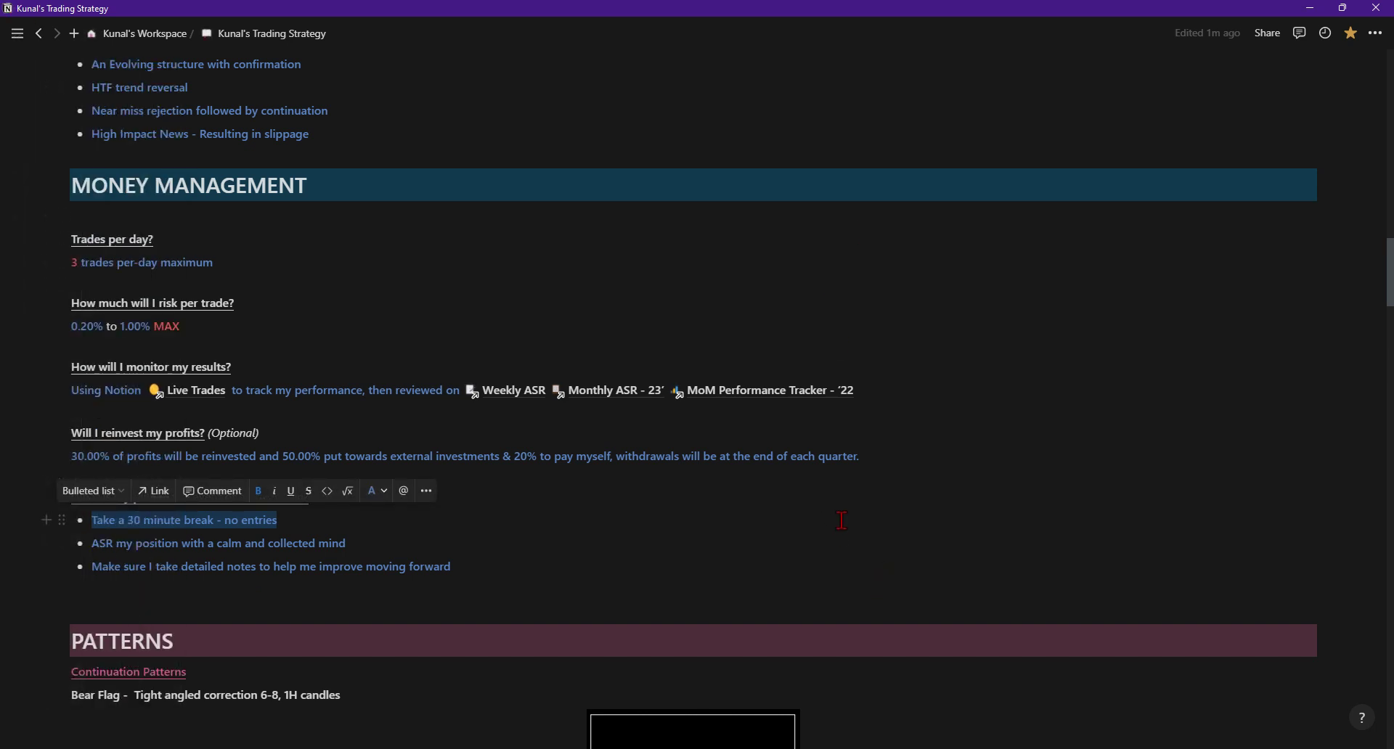
{"action": "left_click", "coordinate": [233, 567]}
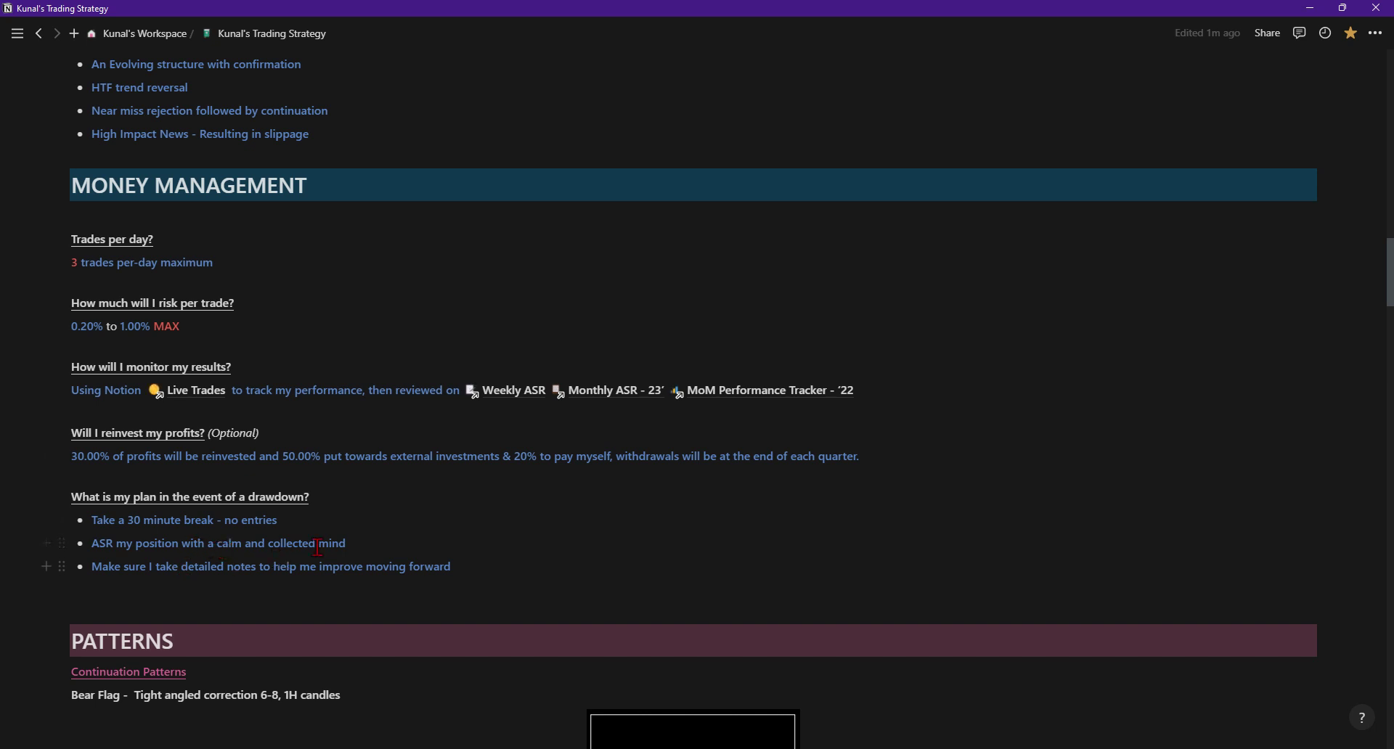
{"action": "left_click", "coordinate": [349, 546]}
{"action": "left_click_drag", "start_coordinate": [107, 327], "coordinate": [72, 328]}
{"action": "left_click", "coordinate": [111, 349]}
{"action": "left_click", "coordinate": [146, 329]}
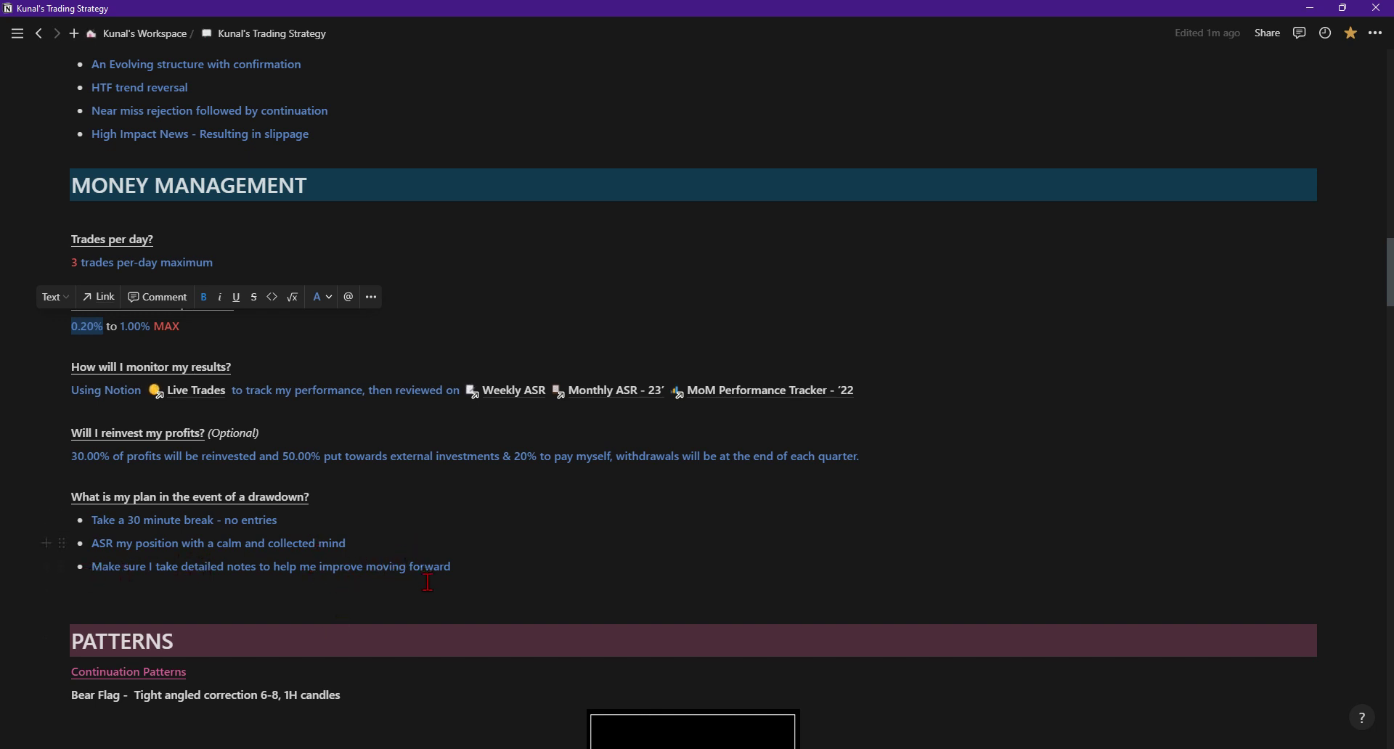
Step: Examine the Bear Flag example under Continuation Patterns in the Patterns section
{"action": "scroll", "coordinate": [406, 579], "scroll_direction": "down", "scroll_amount": 2}
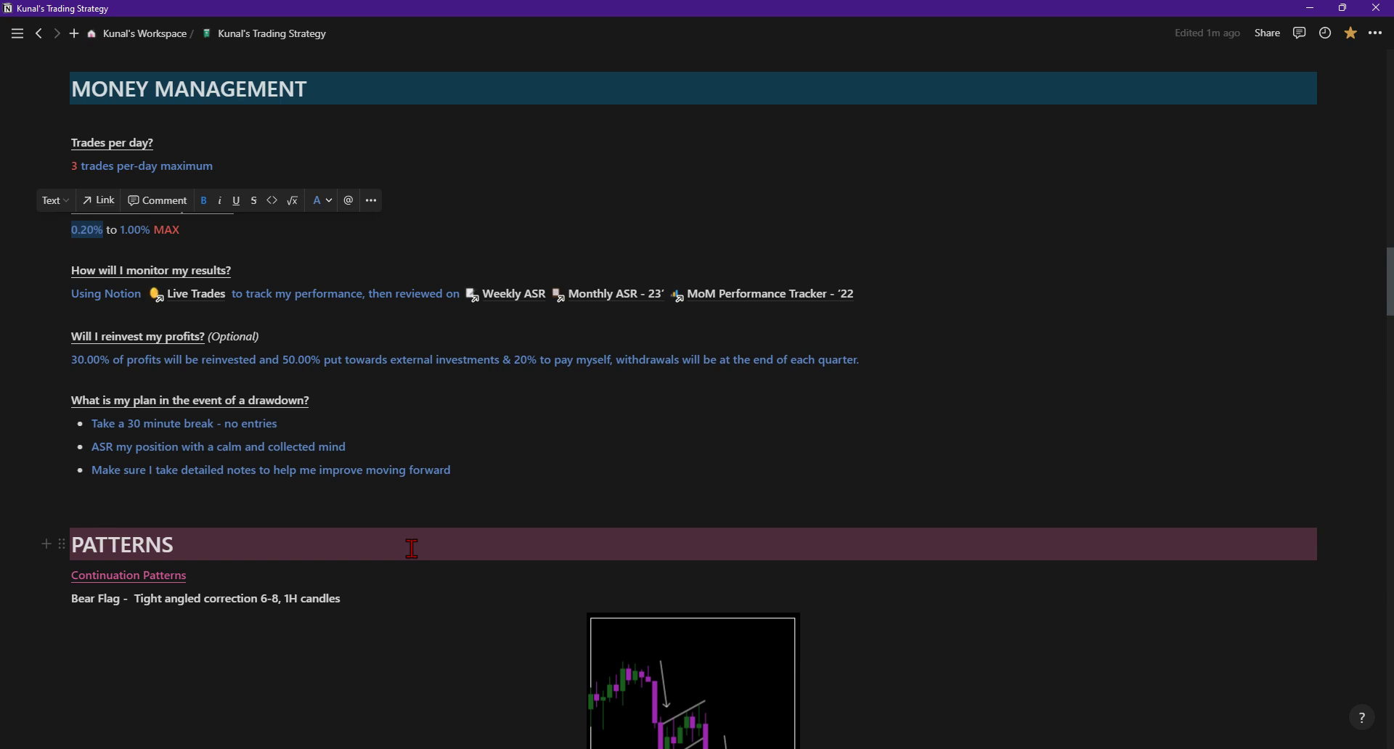
{"action": "scroll", "coordinate": [360, 505], "scroll_direction": "down", "scroll_amount": 2}
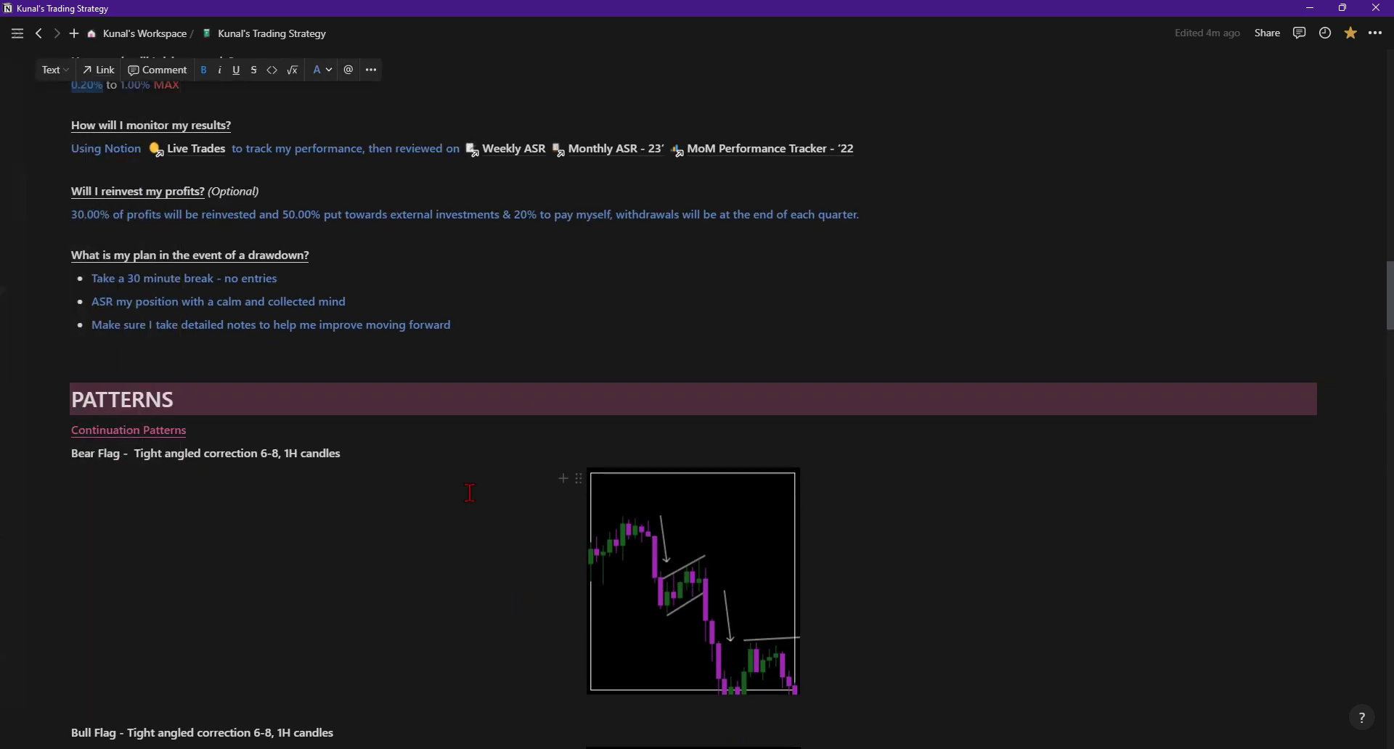
{"action": "scroll", "coordinate": [154, 454], "scroll_direction": "down", "scroll_amount": 5}
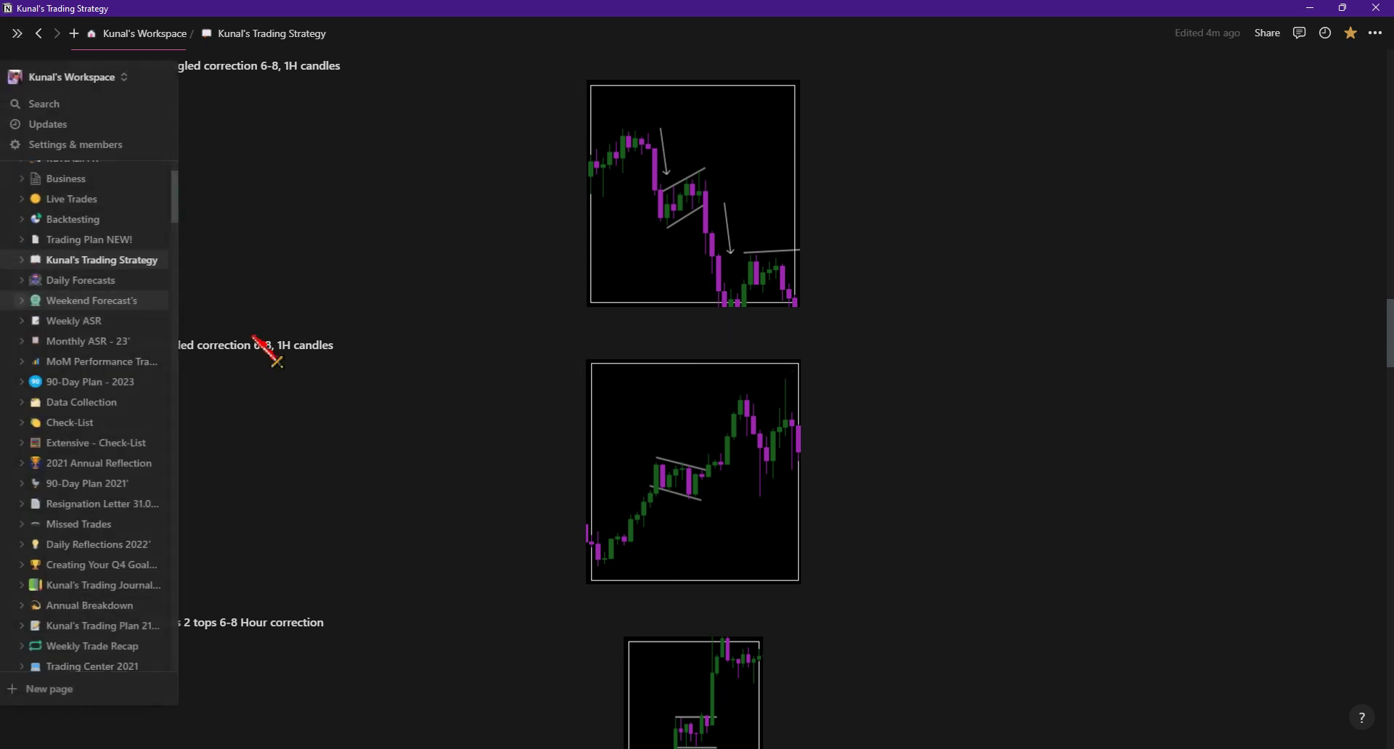
{"action": "scroll", "coordinate": [331, 345], "scroll_direction": "down", "scroll_amount": 1}
{"action": "scroll", "coordinate": [331, 345], "scroll_direction": "down", "scroll_amount": 2}
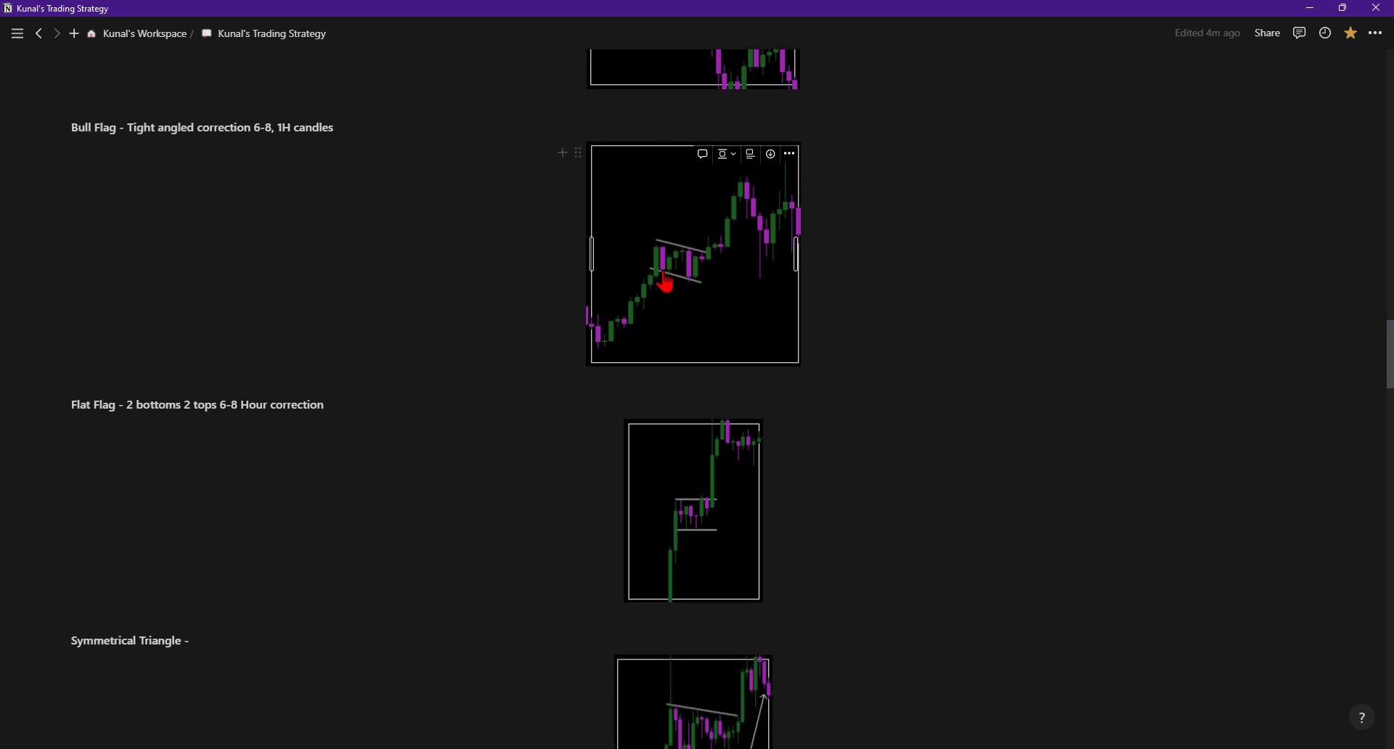
Step: Compare the Bull Flag and Flat Flag chart examples and their correction rules in the Patterns section
{"action": "left_click", "coordinate": [76, 417]}
{"action": "right_click", "coordinate": [77, 418]}
{"action": "left_click", "coordinate": [294, 416]}
{"action": "scroll", "coordinate": [637, 472], "scroll_direction": "down", "scroll_amount": 2}
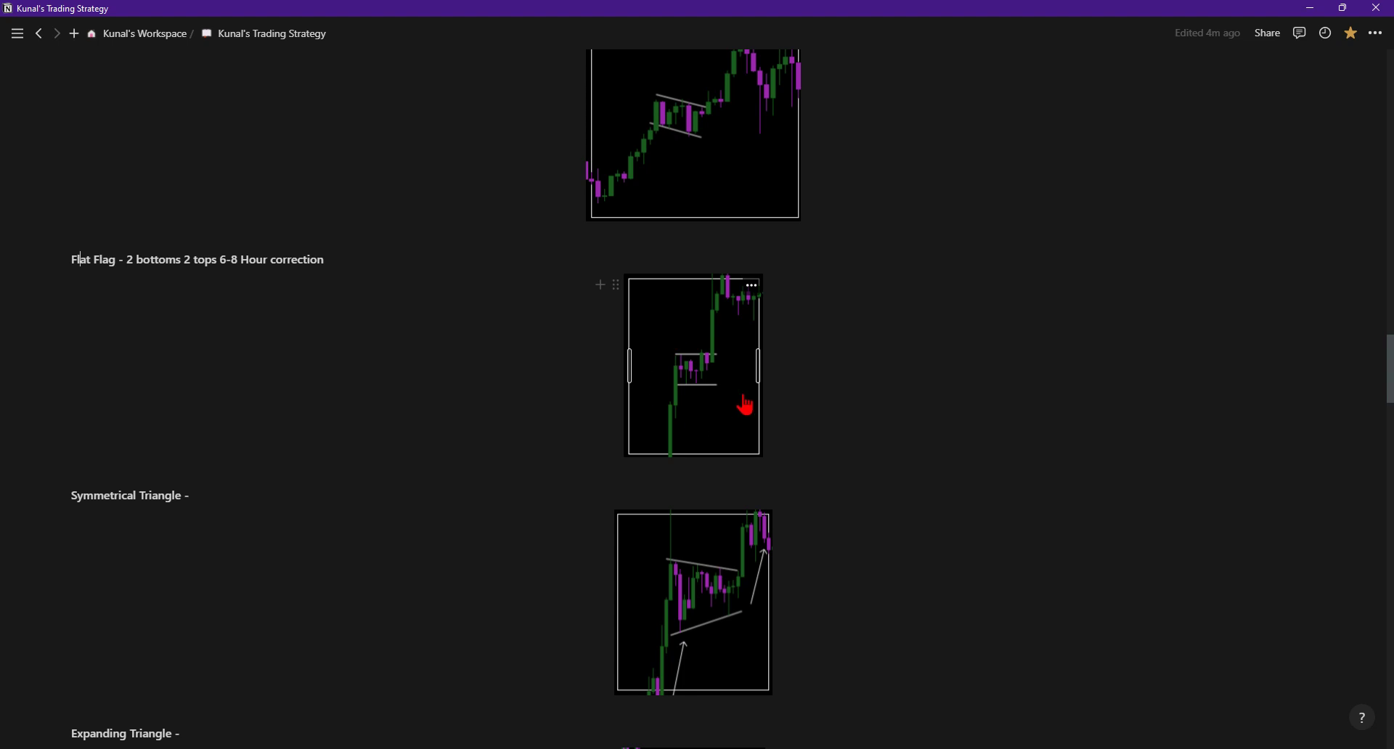
{"action": "scroll", "coordinate": [670, 221], "scroll_direction": "up", "scroll_amount": 3}
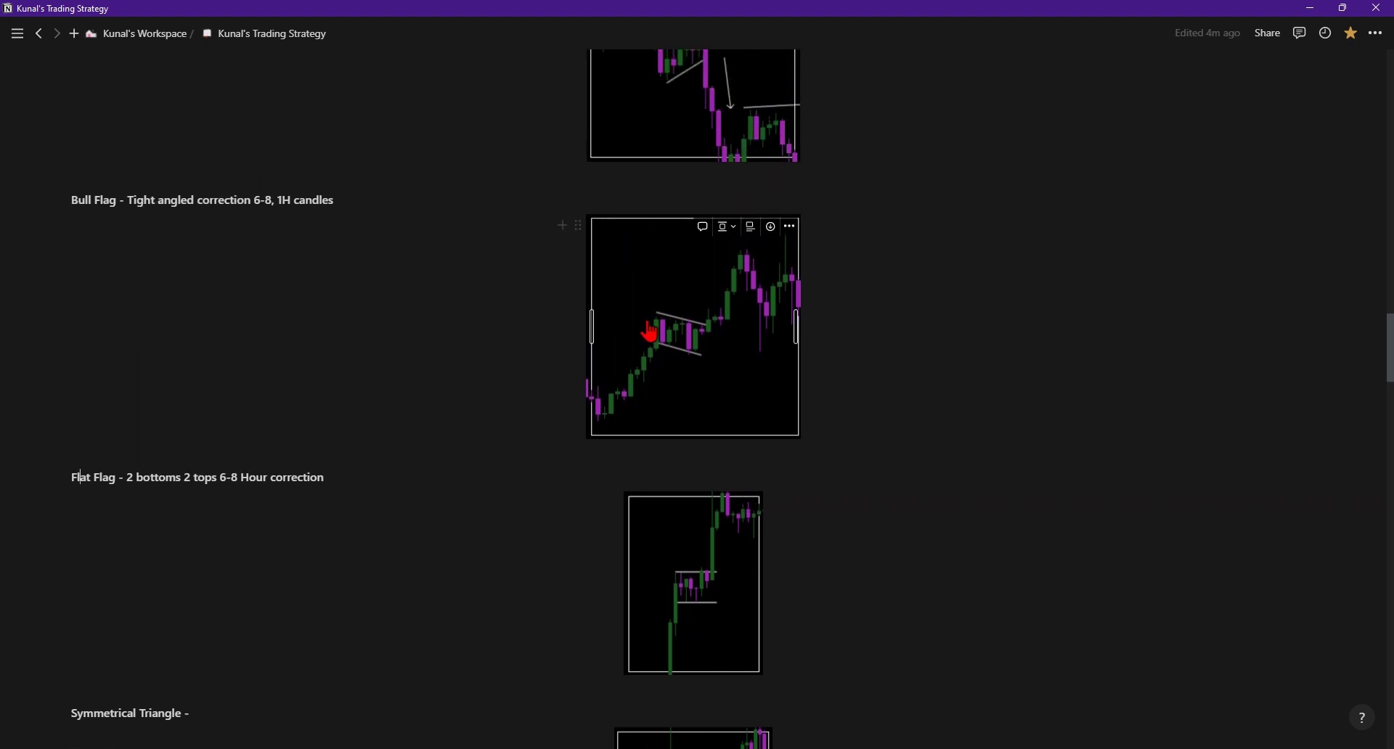
{"action": "scroll", "coordinate": [653, 375], "scroll_direction": "up", "scroll_amount": 1}
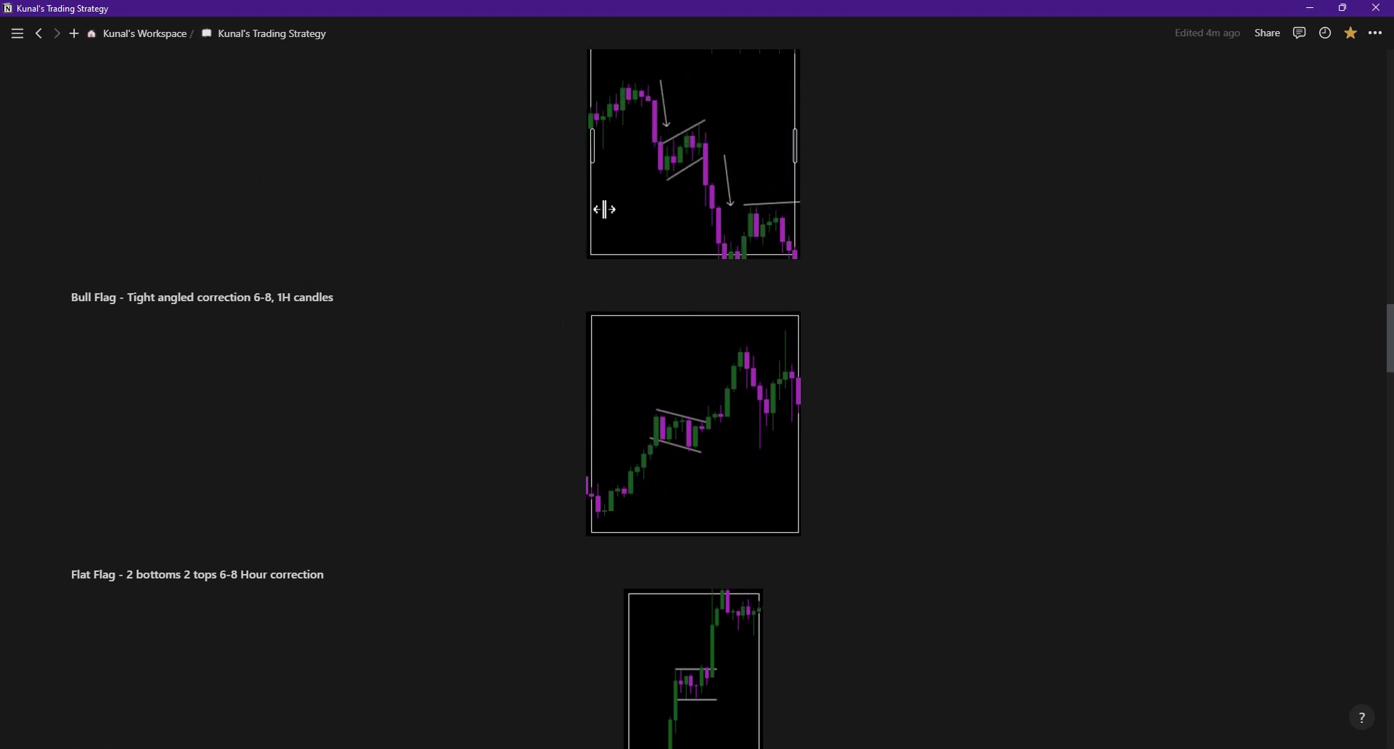
{"action": "scroll", "coordinate": [762, 283], "scroll_direction": "down", "scroll_amount": 2}
{"action": "right_click", "coordinate": [762, 295]}
{"action": "left_click", "coordinate": [890, 206]}
{"action": "scroll", "coordinate": [871, 233], "scroll_direction": "down", "scroll_amount": 3}
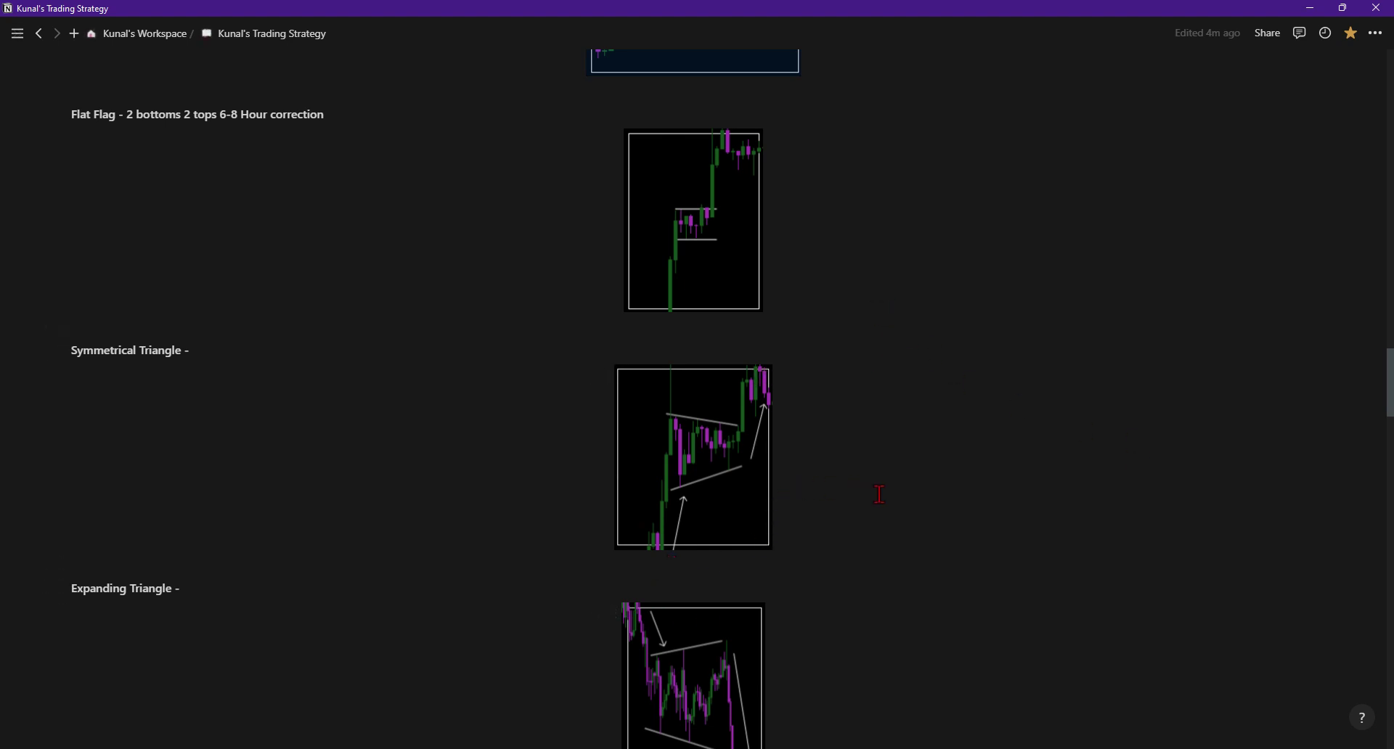
Step: Examine the Symmetrical Triangle and Expanding Triangle chart examples in the Patterns section
{"action": "scroll", "coordinate": [880, 494], "scroll_direction": "down", "scroll_amount": 1}
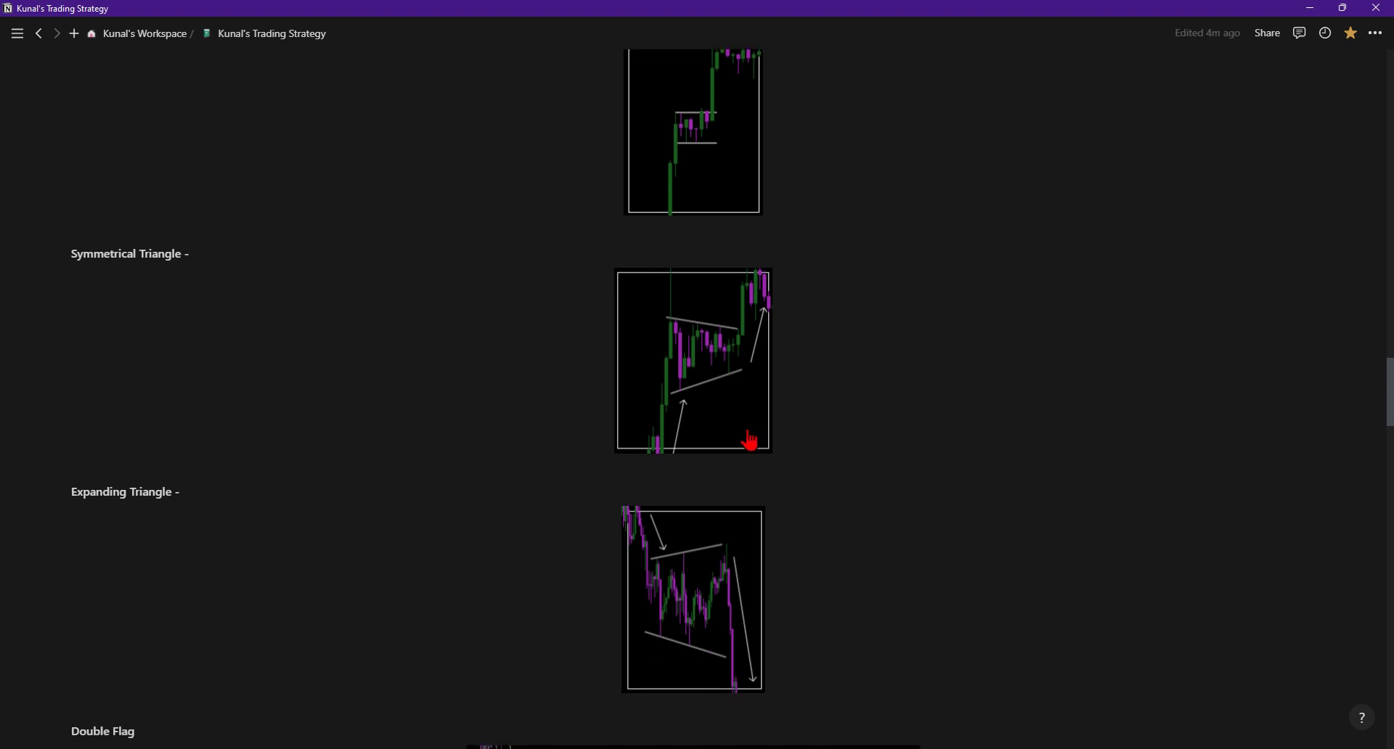
{"action": "mouse_move", "coordinate": [716, 460]}
{"action": "mouse_move", "coordinate": [738, 364]}
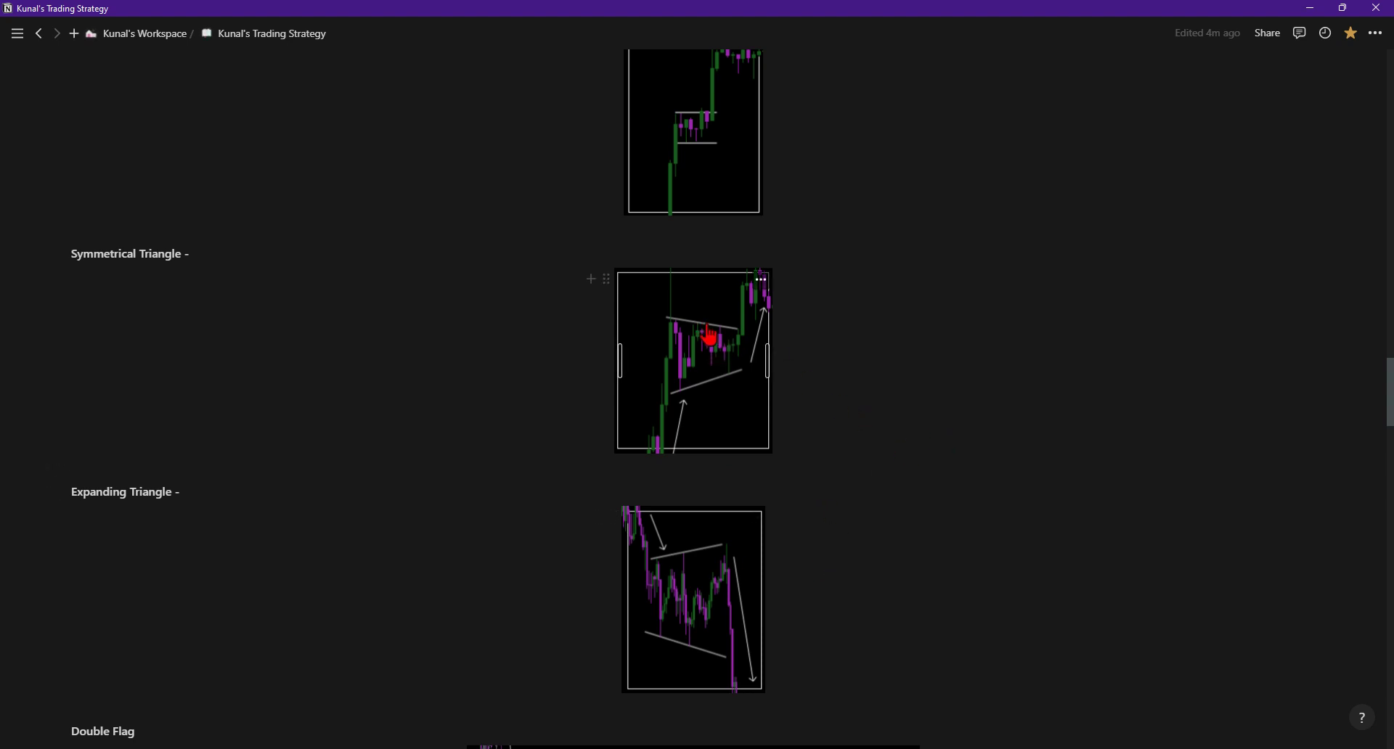
{"action": "mouse_move", "coordinate": [653, 325]}
{"action": "scroll", "coordinate": [860, 189], "scroll_direction": "down", "scroll_amount": 2}
{"action": "scroll", "coordinate": [799, 167], "scroll_direction": "down", "scroll_amount": 2}
{"action": "scroll", "coordinate": [754, 150], "scroll_direction": "up", "scroll_amount": 2}
{"action": "right_click", "coordinate": [771, 200]}
{"action": "left_click", "coordinate": [679, 227]}
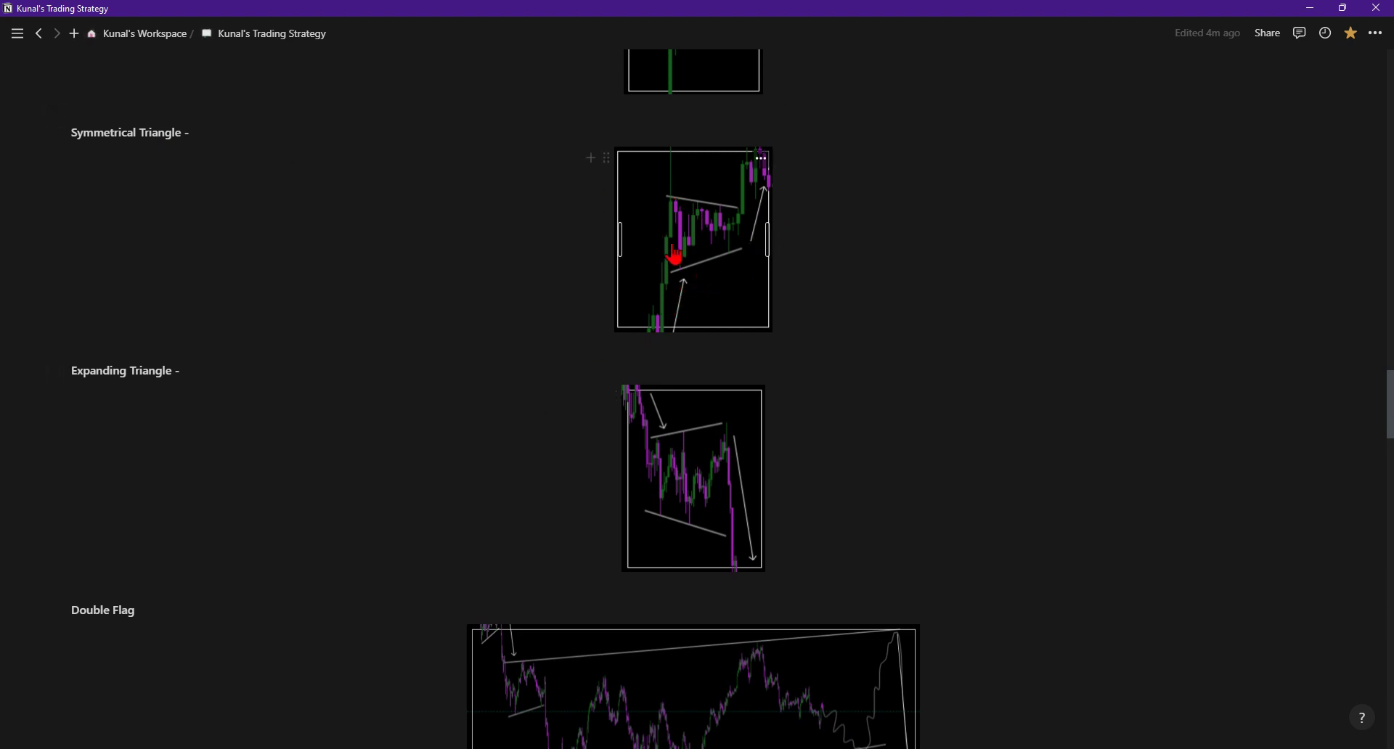
{"action": "scroll", "coordinate": [130, 316], "scroll_direction": "down", "scroll_amount": 1}
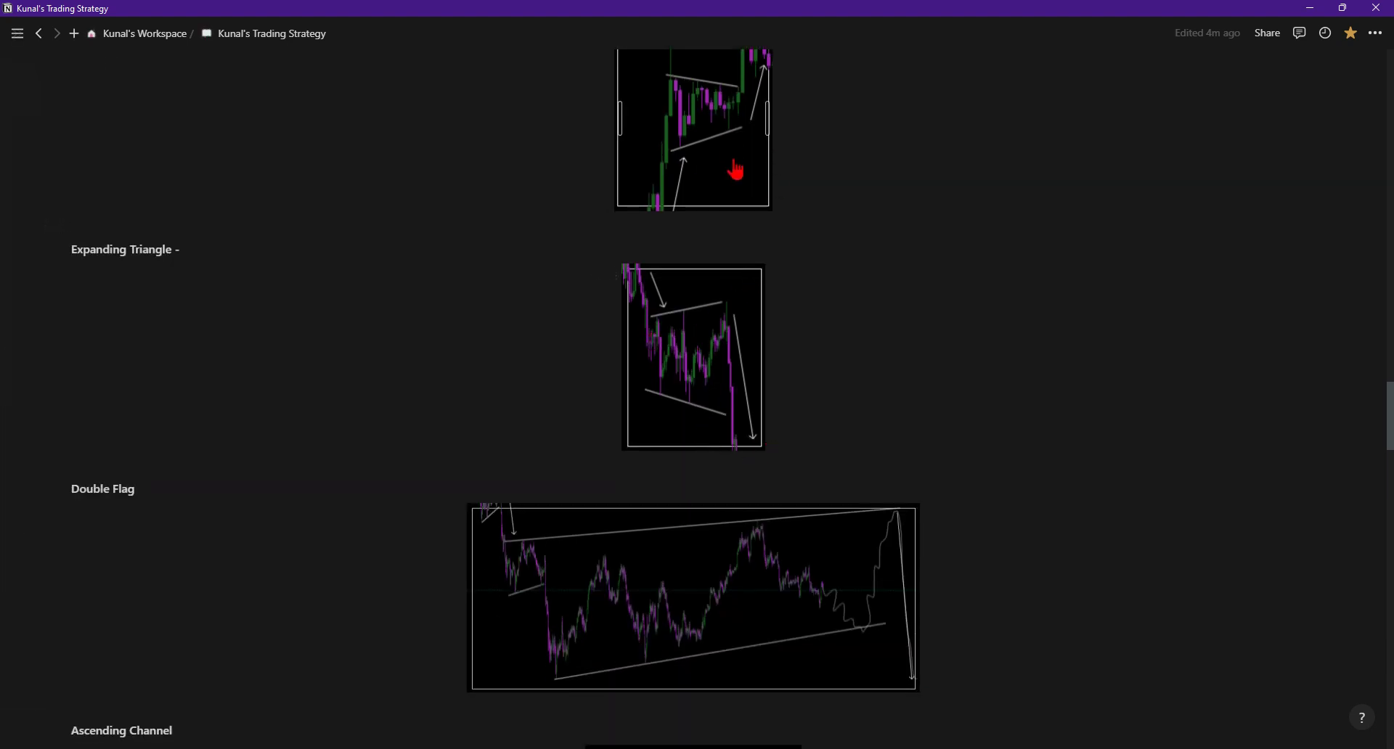
{"action": "scroll", "coordinate": [107, 185], "scroll_direction": "up", "scroll_amount": 1}
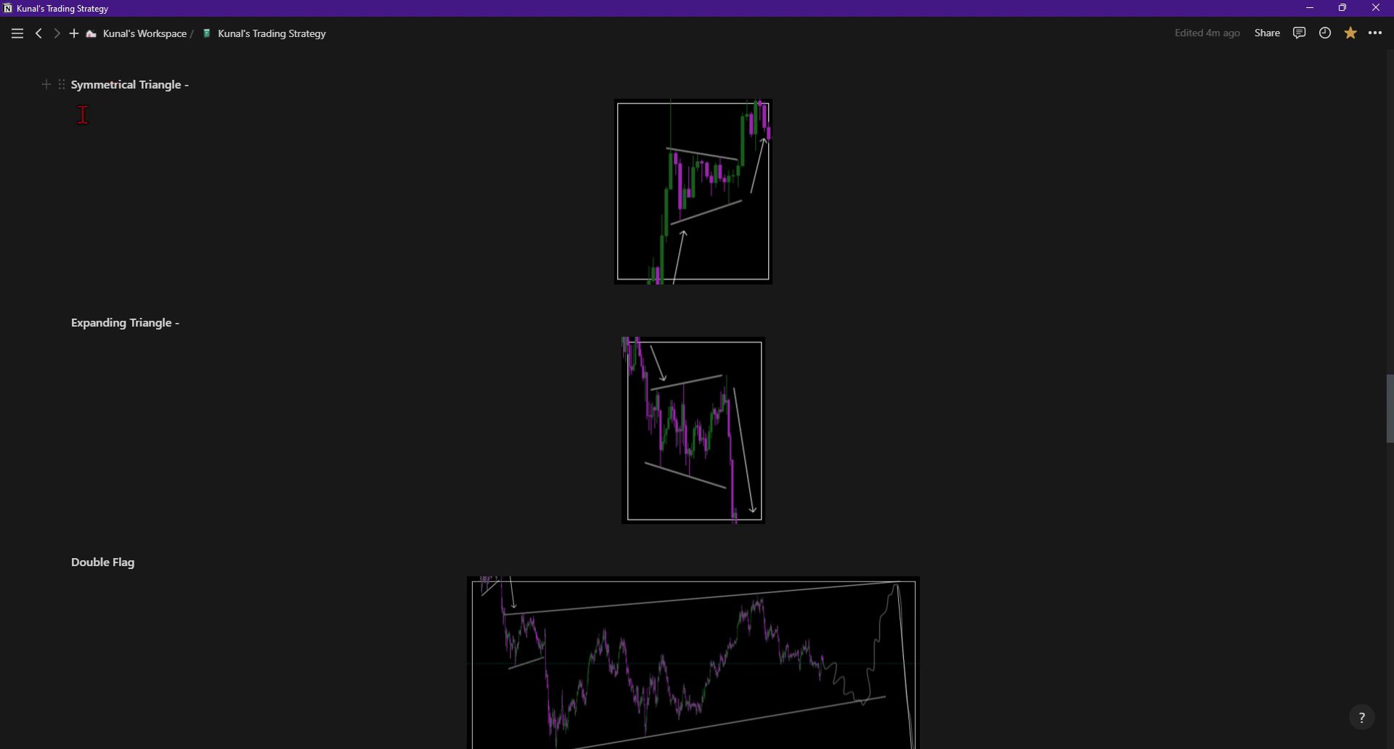
{"action": "scroll", "coordinate": [780, 464], "scroll_direction": "down", "scroll_amount": 2}
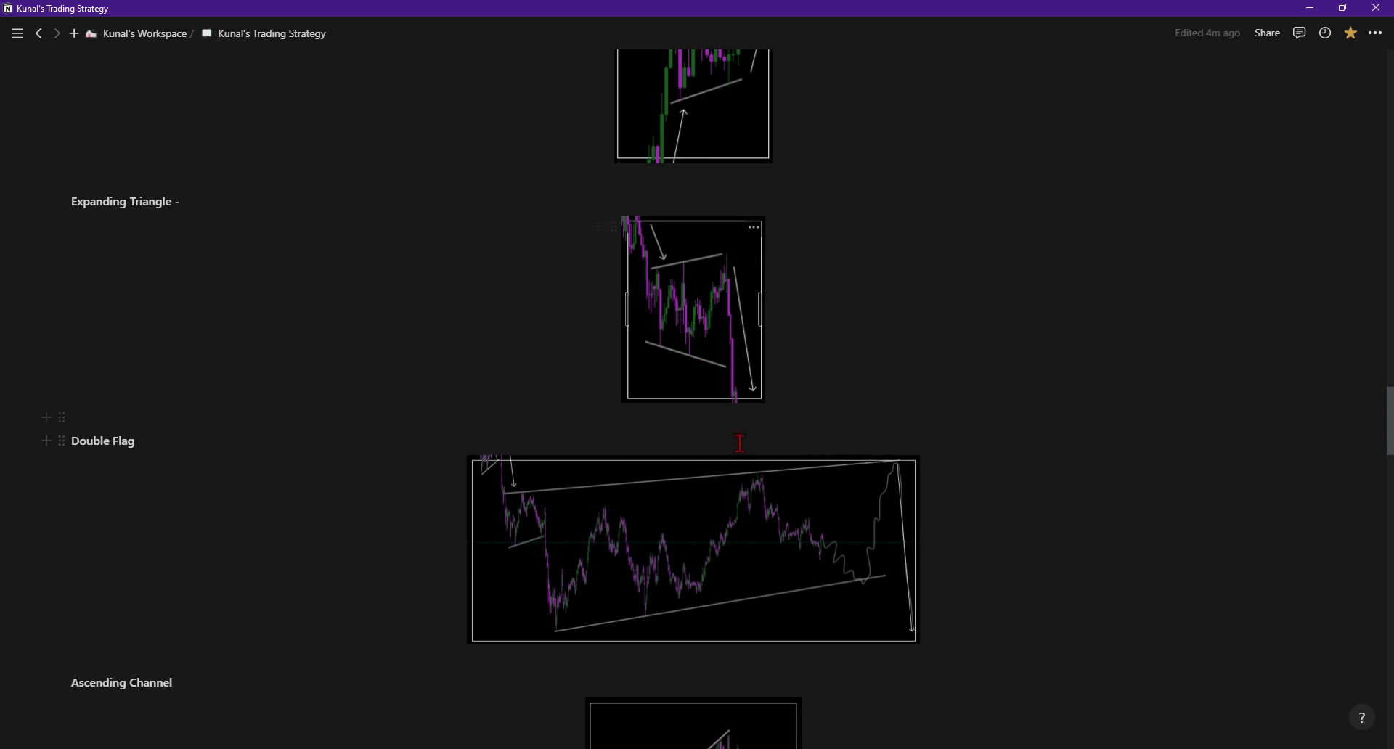
Step: Examine the Double Flag chart example below the Expanding Triangle
{"action": "scroll", "coordinate": [292, 472], "scroll_direction": "down", "scroll_amount": 2}
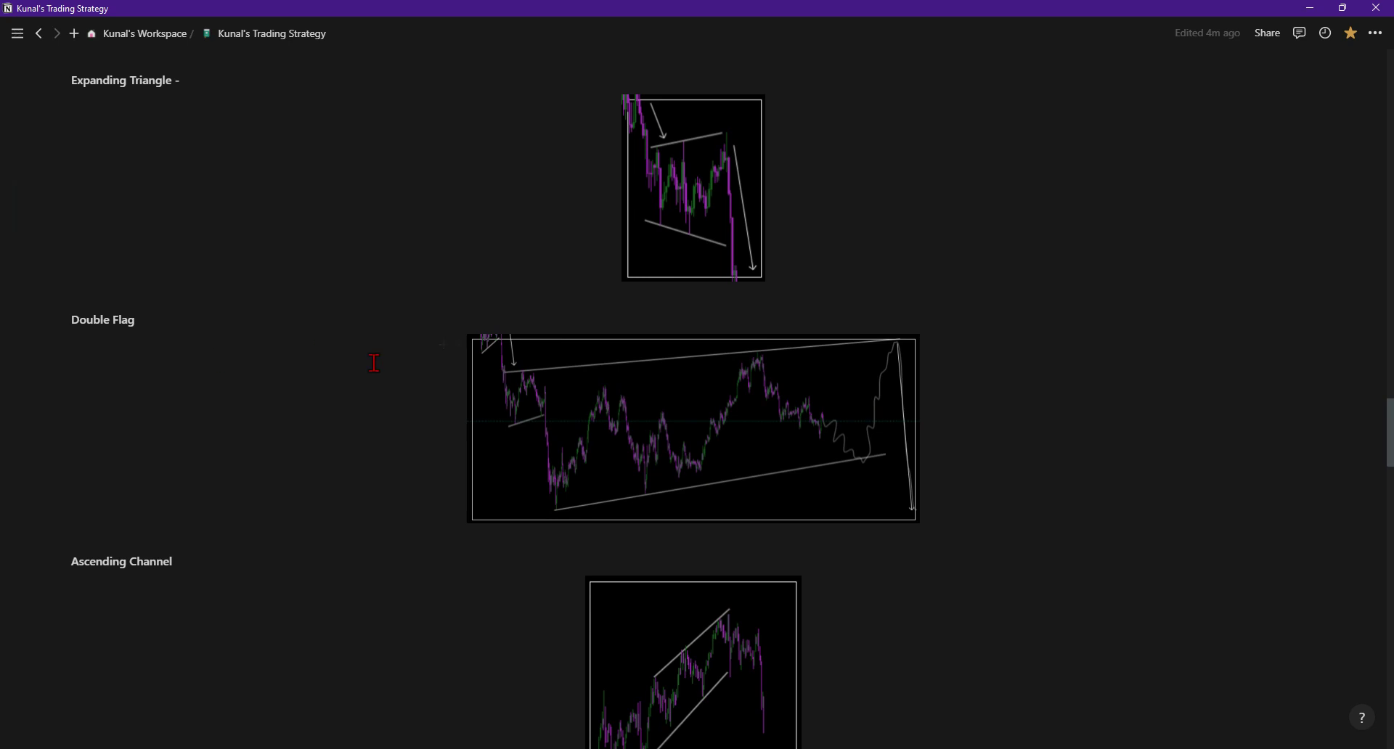
{"action": "scroll", "coordinate": [600, 340], "scroll_direction": "down", "scroll_amount": 2}
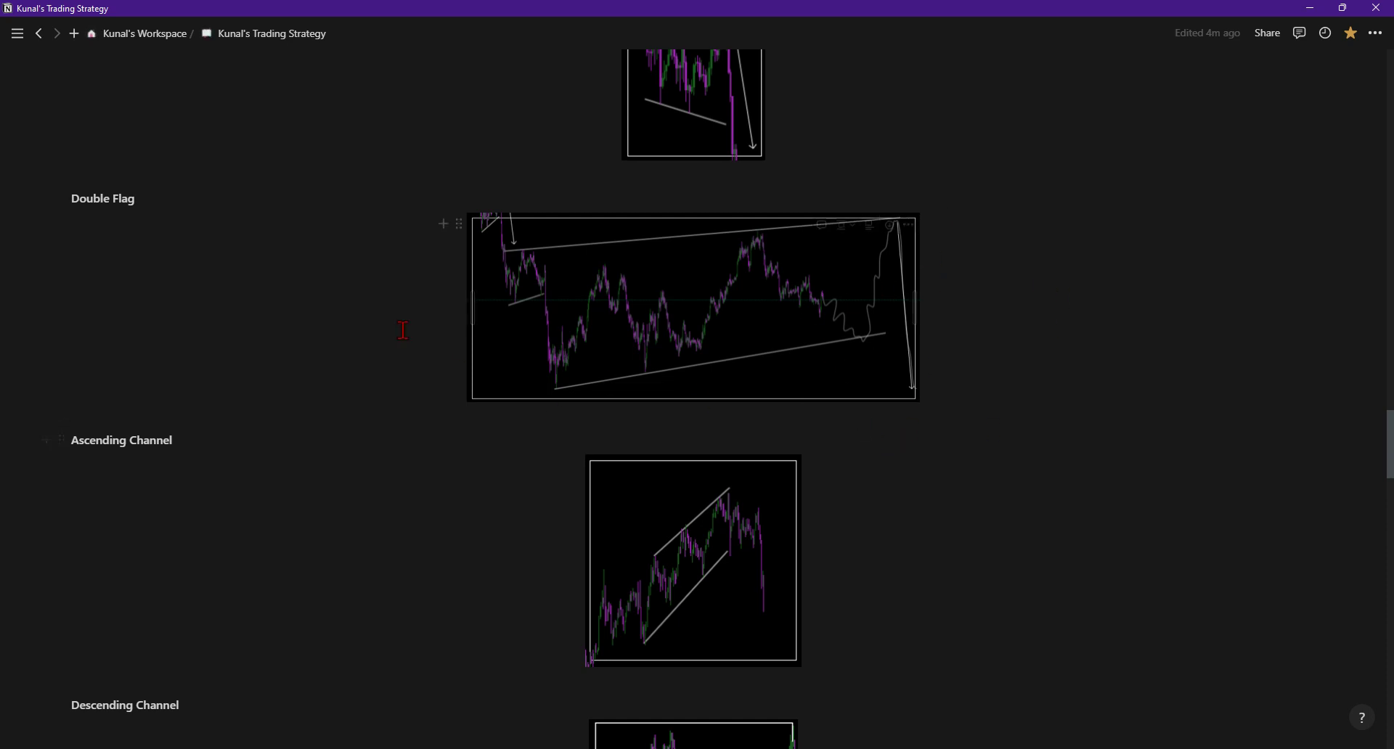
{"action": "scroll", "coordinate": [476, 331], "scroll_direction": "down", "scroll_amount": 1}
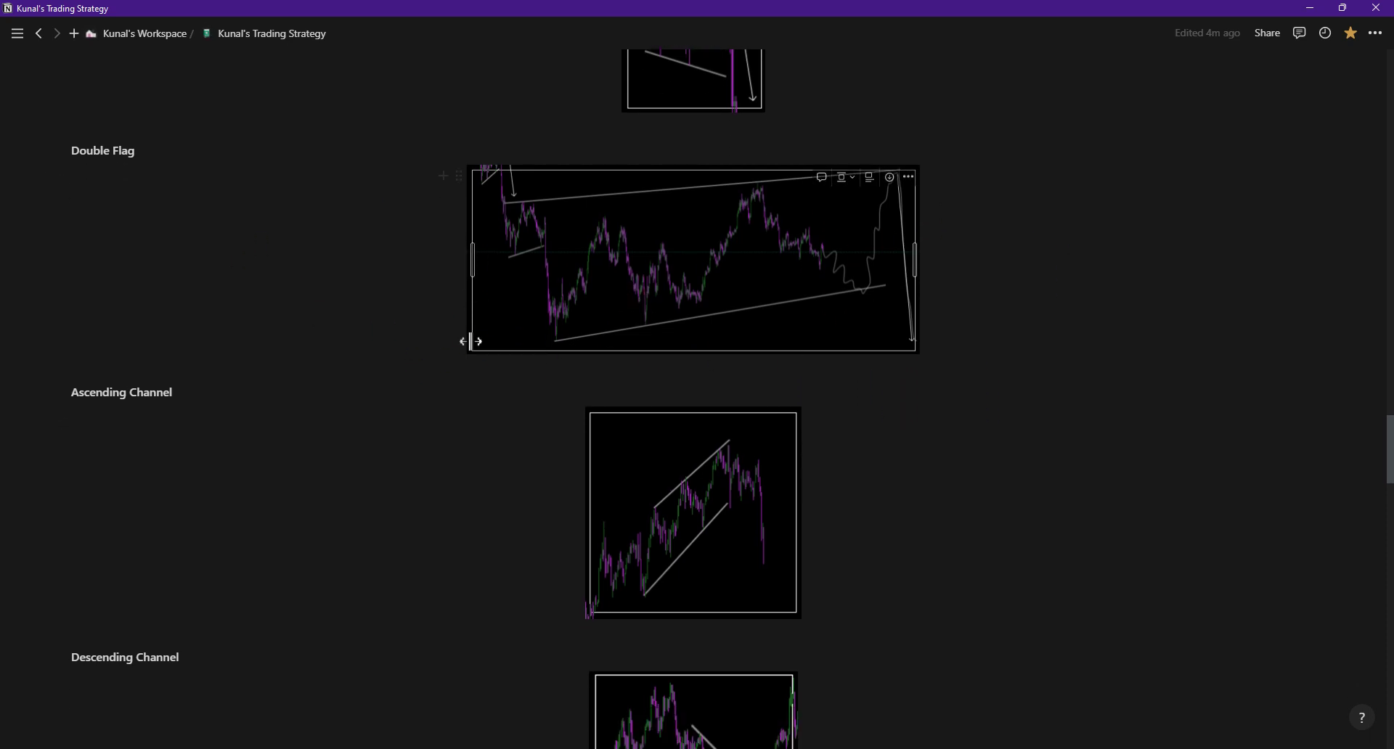
{"action": "right_click", "coordinate": [280, 439]}
{"action": "key", "text": "Escape"}
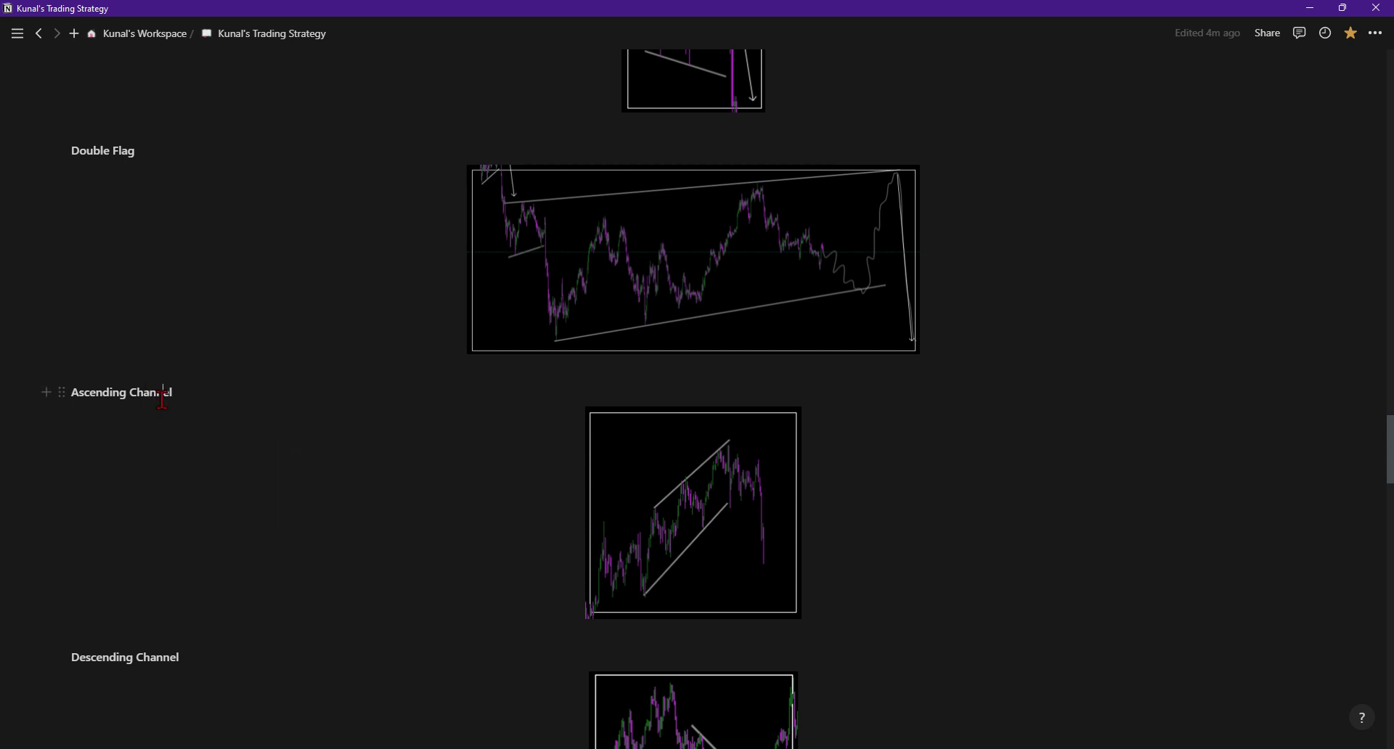
Step: Examine the Ascending Channel and Descending Channel chart examples in the Patterns section
{"action": "scroll", "coordinate": [268, 453], "scroll_direction": "down", "scroll_amount": 5}
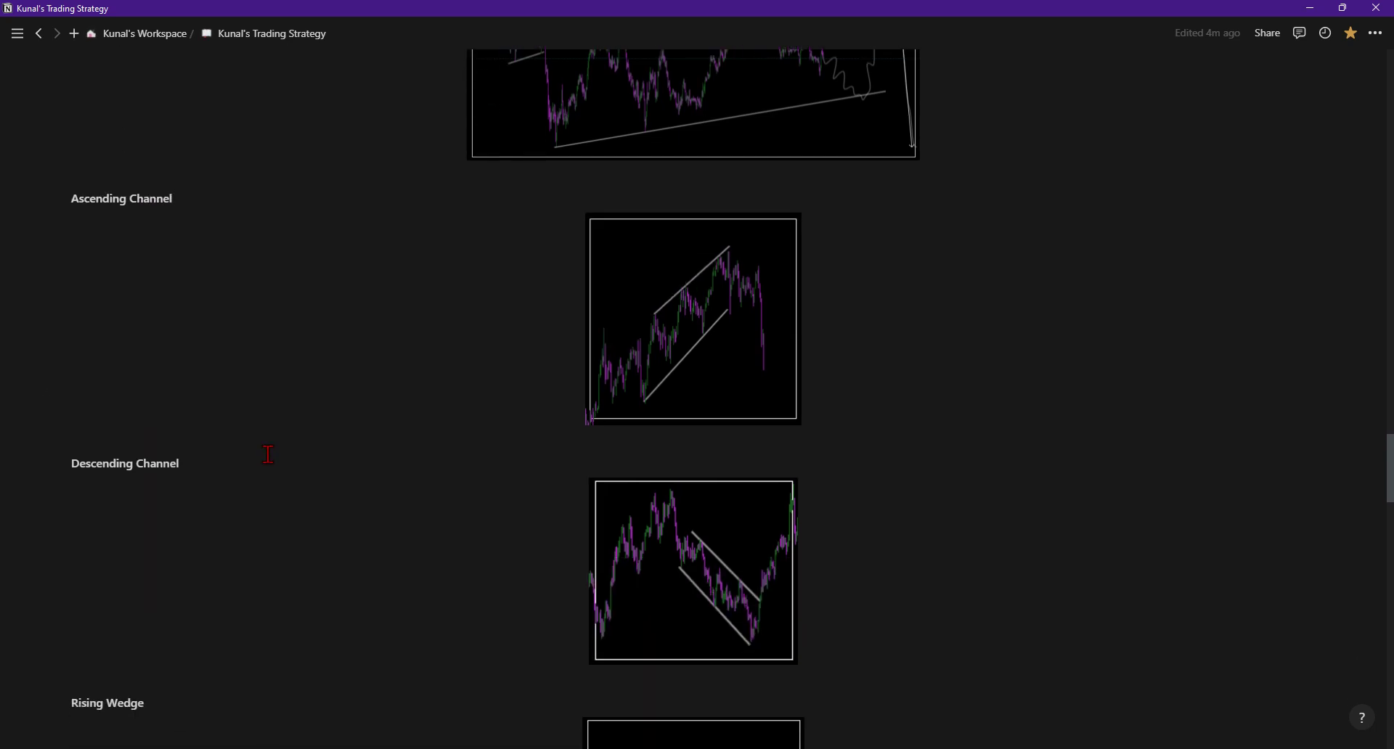
{"action": "scroll", "coordinate": [249, 376], "scroll_direction": "up", "scroll_amount": 1}
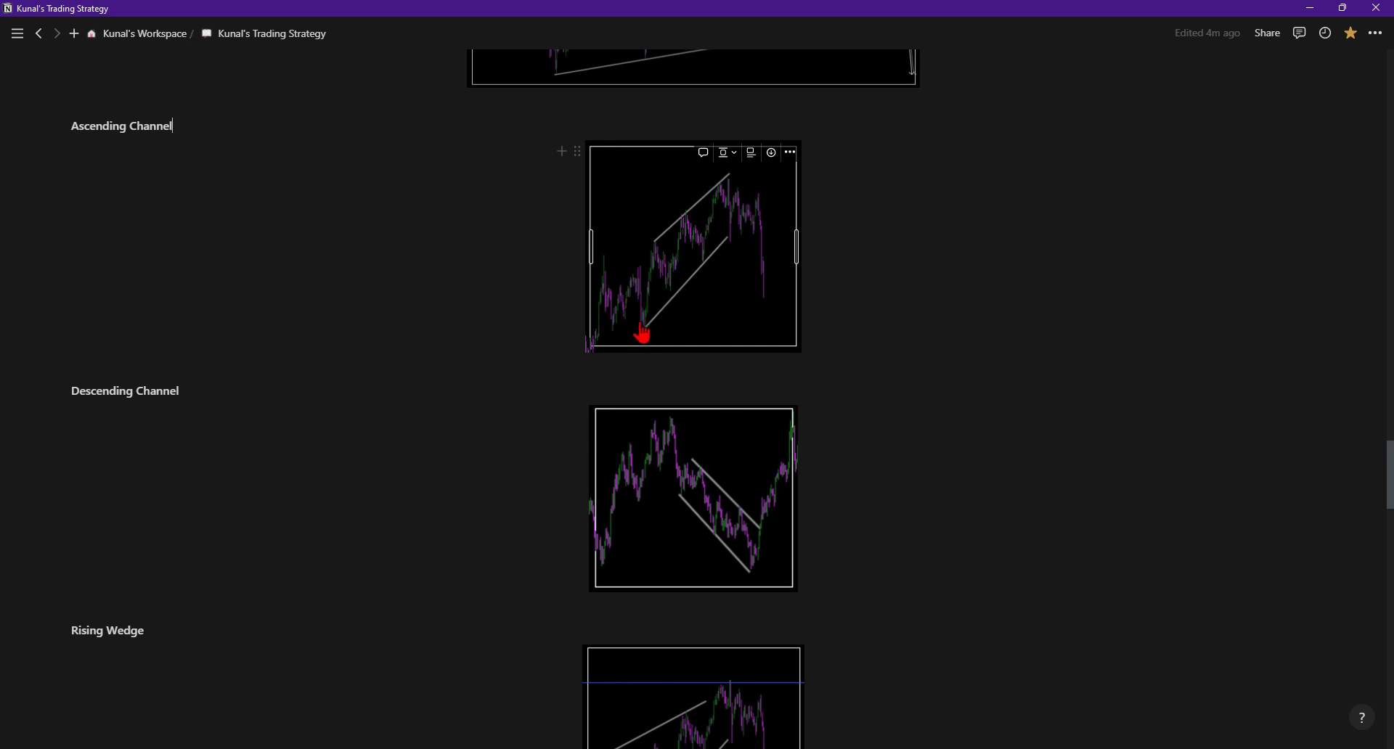
{"action": "left_click", "coordinate": [655, 351]}
{"action": "scroll", "coordinate": [651, 436], "scroll_direction": "down", "scroll_amount": 1}
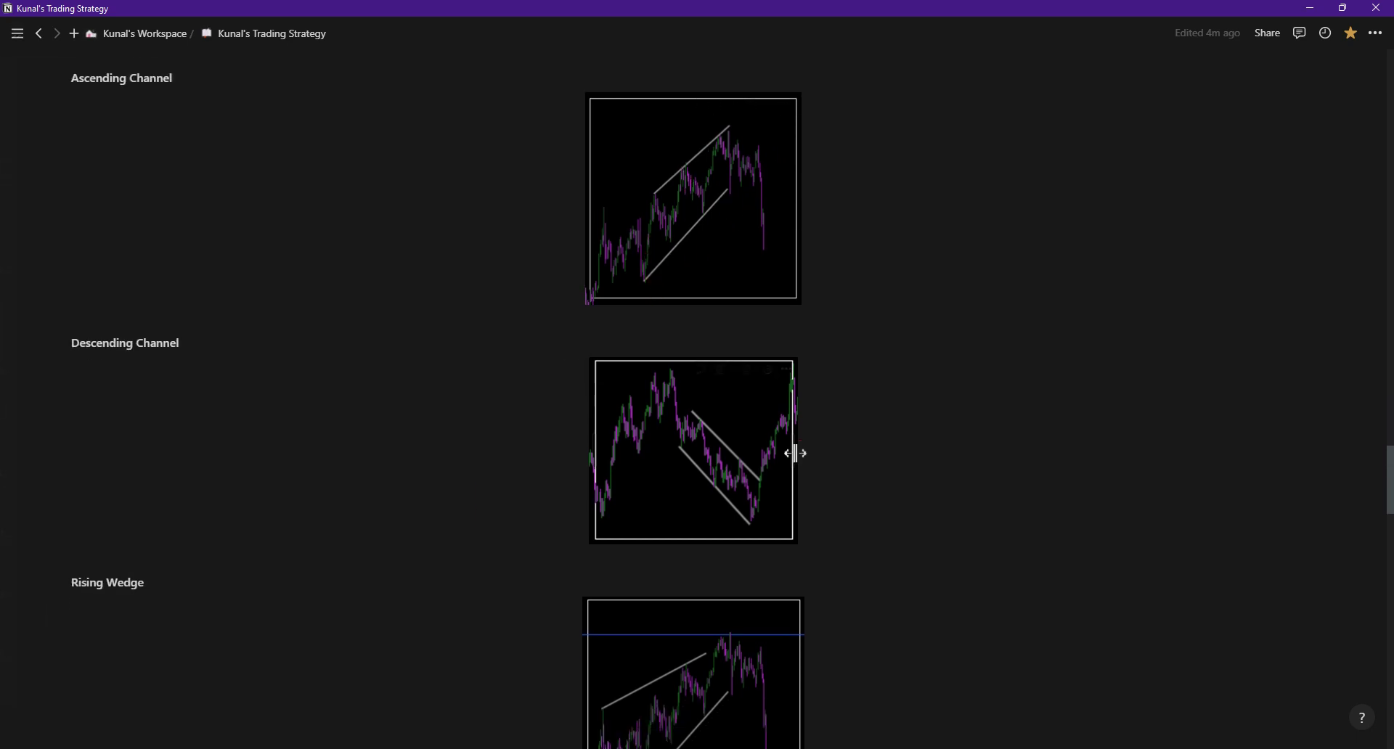
{"action": "scroll", "coordinate": [769, 502], "scroll_direction": "down", "scroll_amount": 5}
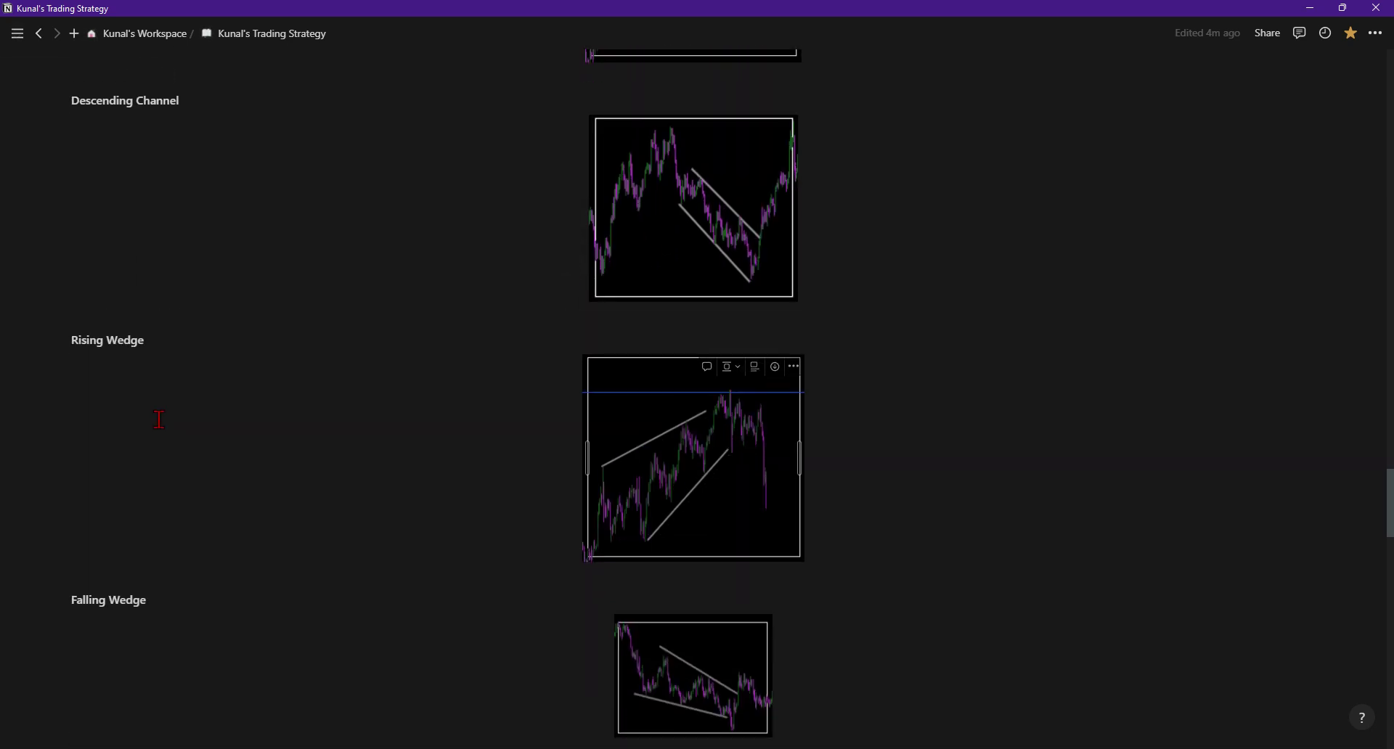
{"action": "scroll", "coordinate": [710, 542], "scroll_direction": "up", "scroll_amount": 5}
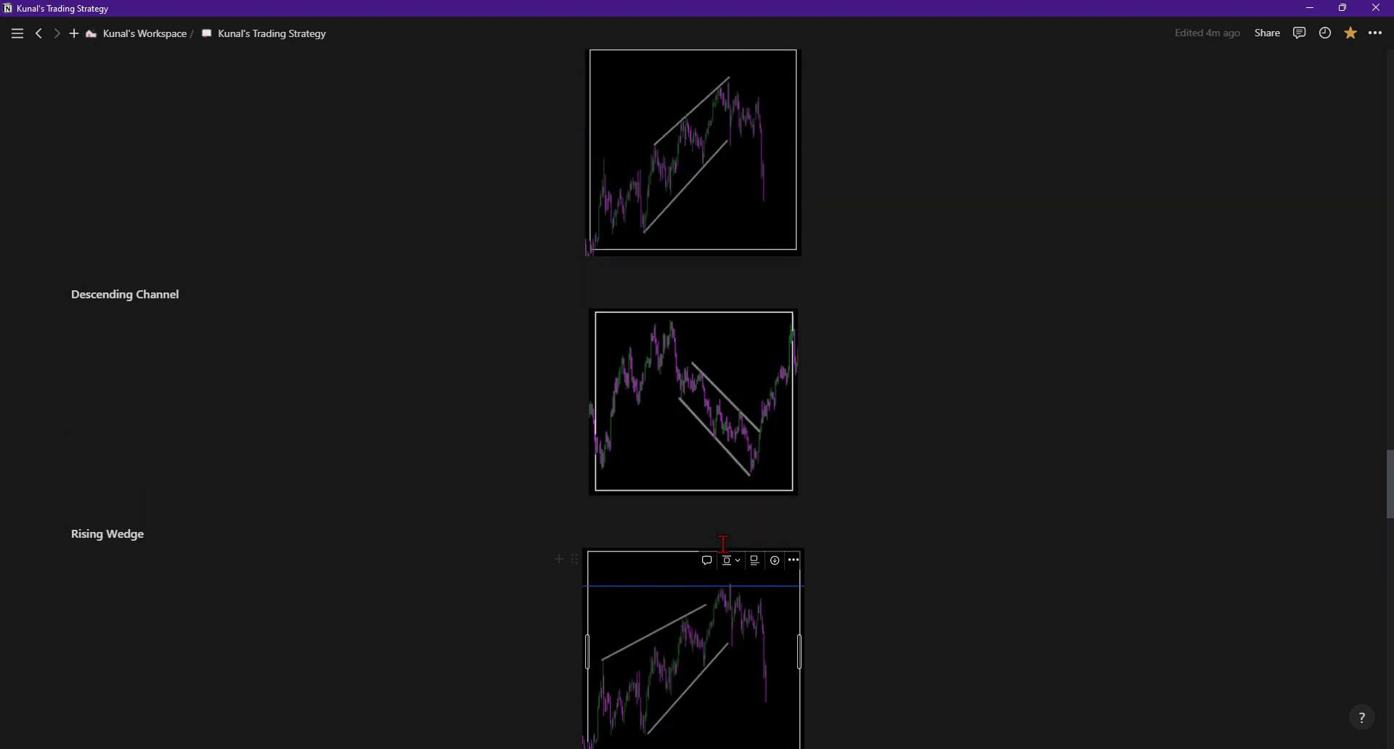
{"action": "scroll", "coordinate": [678, 414], "scroll_direction": "up", "scroll_amount": 5}
{"action": "scroll", "coordinate": [691, 426], "scroll_direction": "down", "scroll_amount": 5}
{"action": "right_click", "coordinate": [704, 483]}
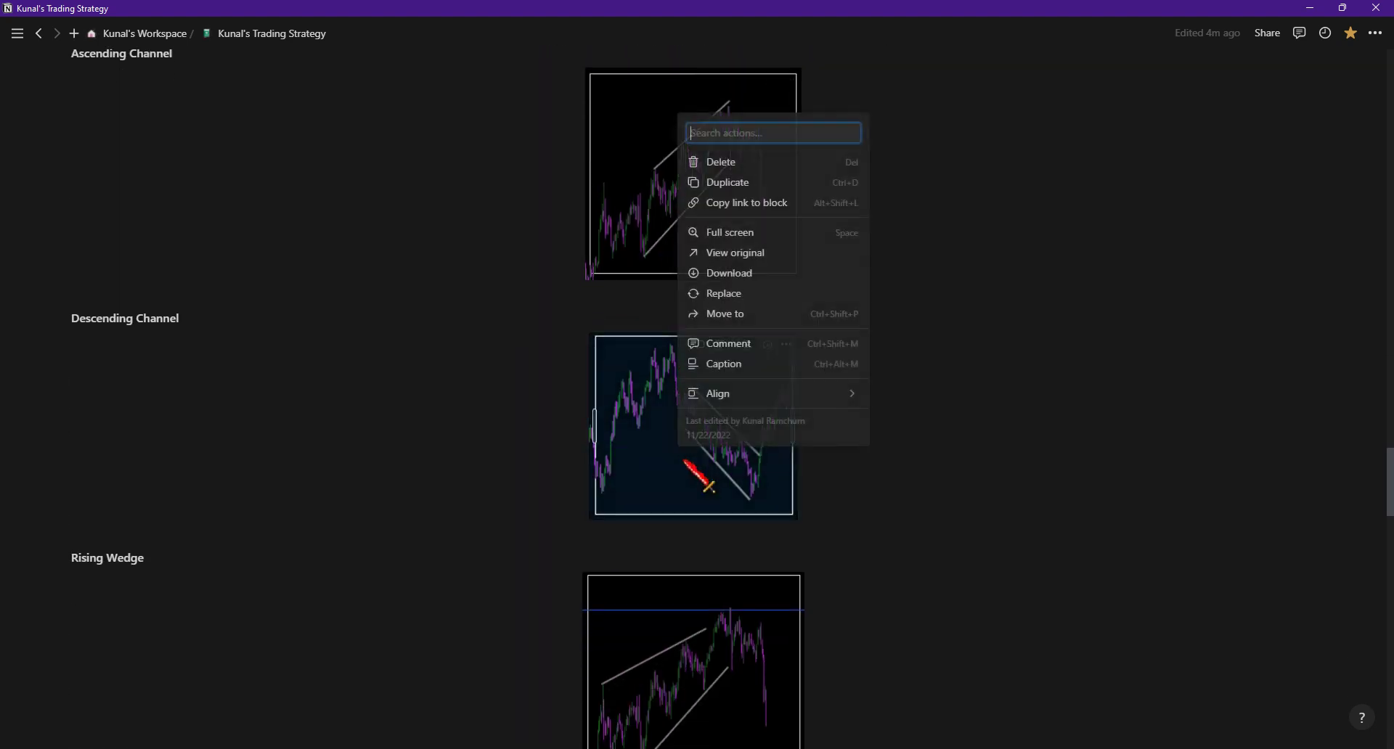
{"action": "left_click", "coordinate": [894, 474]}
Step: Examine the Rising Wedge and Falling Wedge chart examples in the Patterns section
{"action": "scroll", "coordinate": [894, 474], "scroll_direction": "down", "scroll_amount": 6}
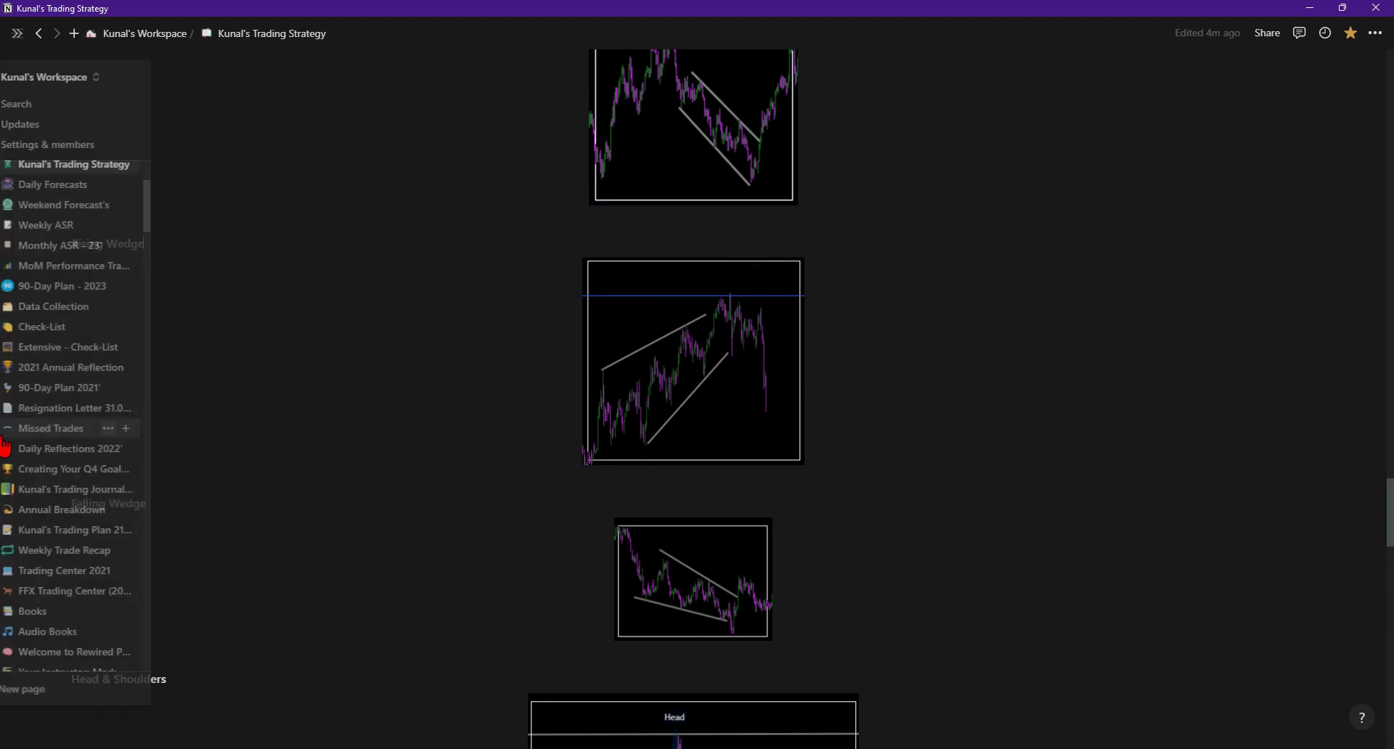
{"action": "scroll", "coordinate": [672, 556], "scroll_direction": "down", "scroll_amount": 1}
{"action": "scroll", "coordinate": [673, 555], "scroll_direction": "down", "scroll_amount": 3}
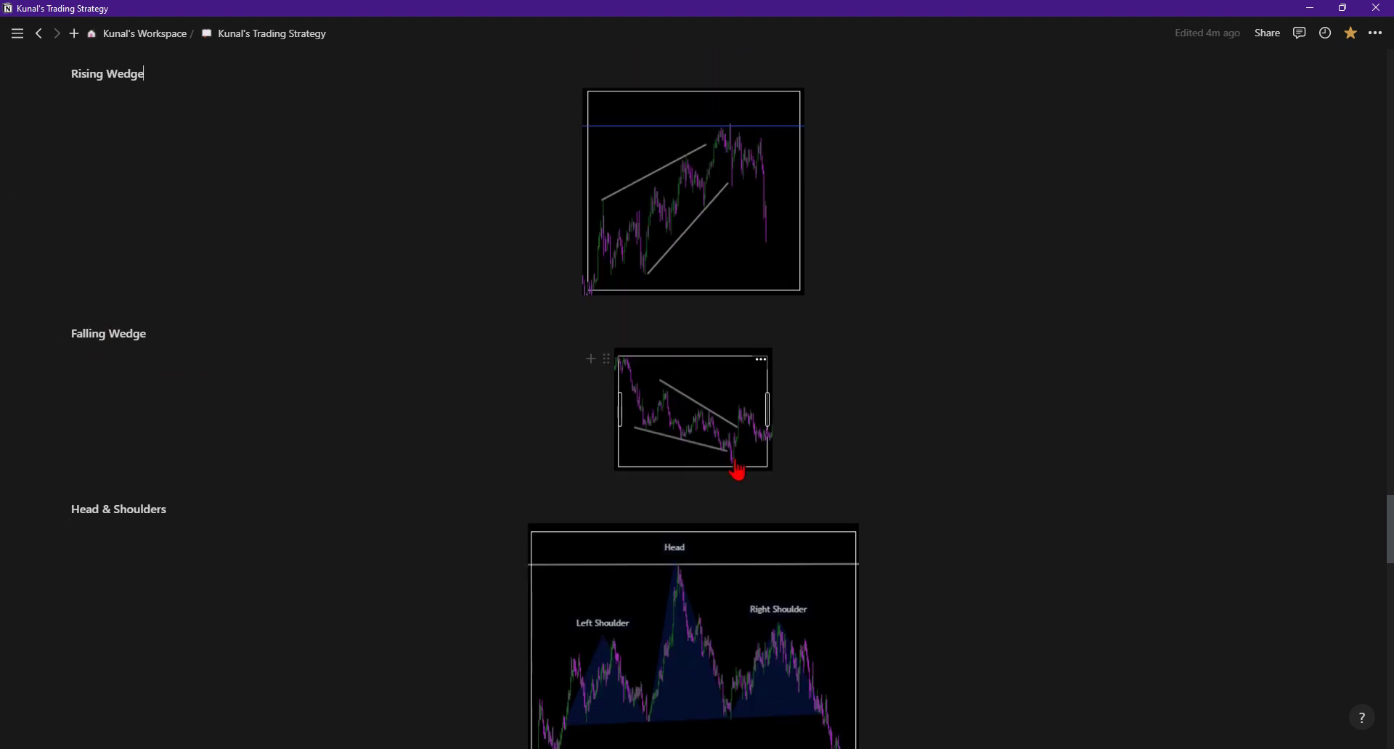
Step: Examine the Head & Shoulders and Inverse Head & Shoulders chart examples
{"action": "scroll", "coordinate": [756, 438], "scroll_direction": "down", "scroll_amount": 5}
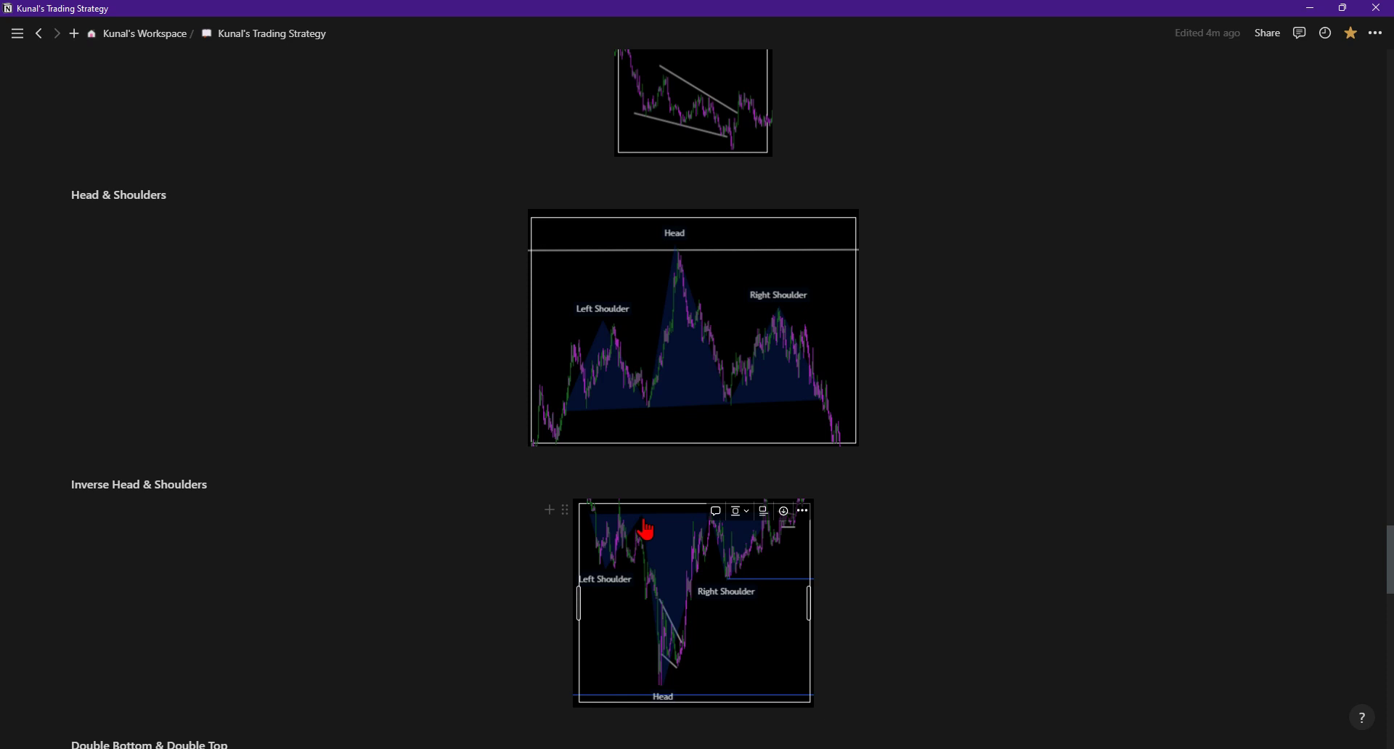
{"action": "scroll", "coordinate": [570, 486], "scroll_direction": "down", "scroll_amount": 2}
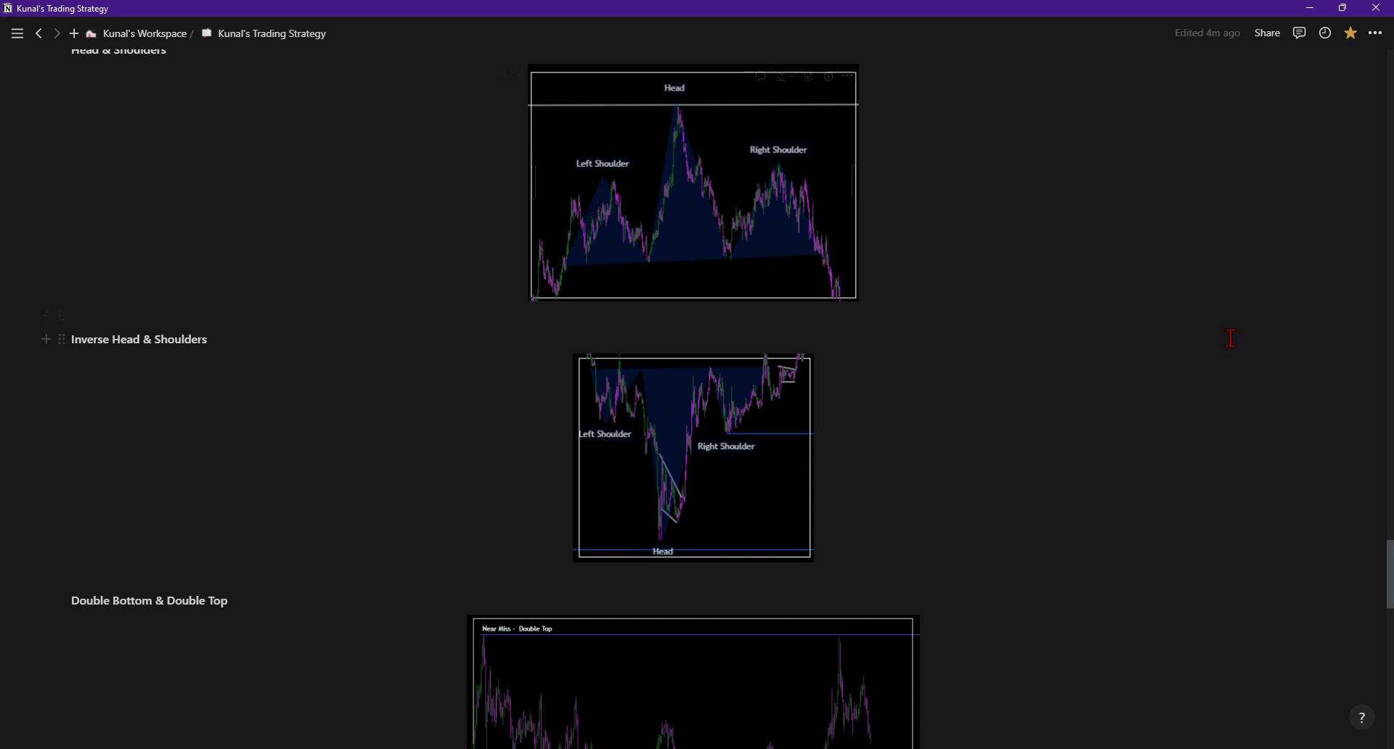
{"action": "scroll", "coordinate": [614, 480], "scroll_direction": "up", "scroll_amount": 2}
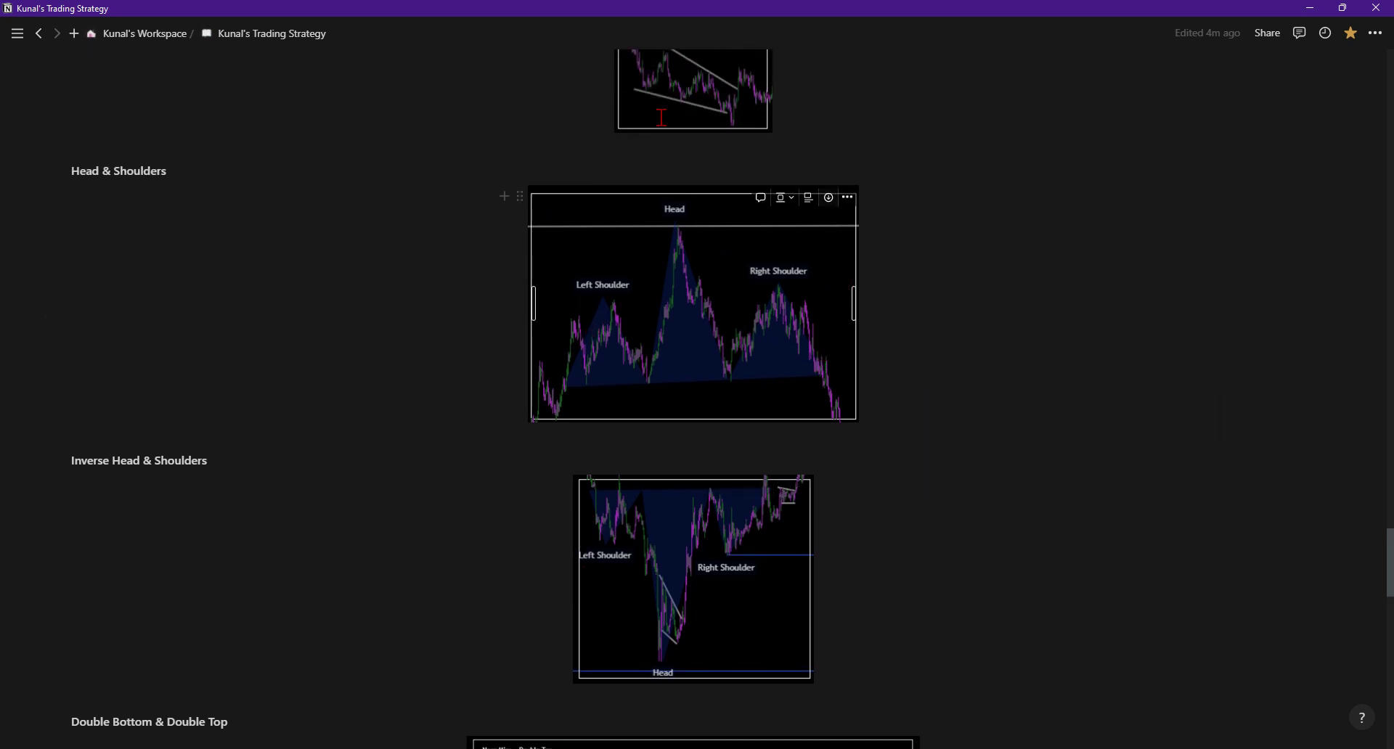
Step: Examine the Double Bottom & Double Top and The Arc chart examples at the end of the Patterns section
{"action": "scroll", "coordinate": [450, 382], "scroll_direction": "down", "scroll_amount": 6}
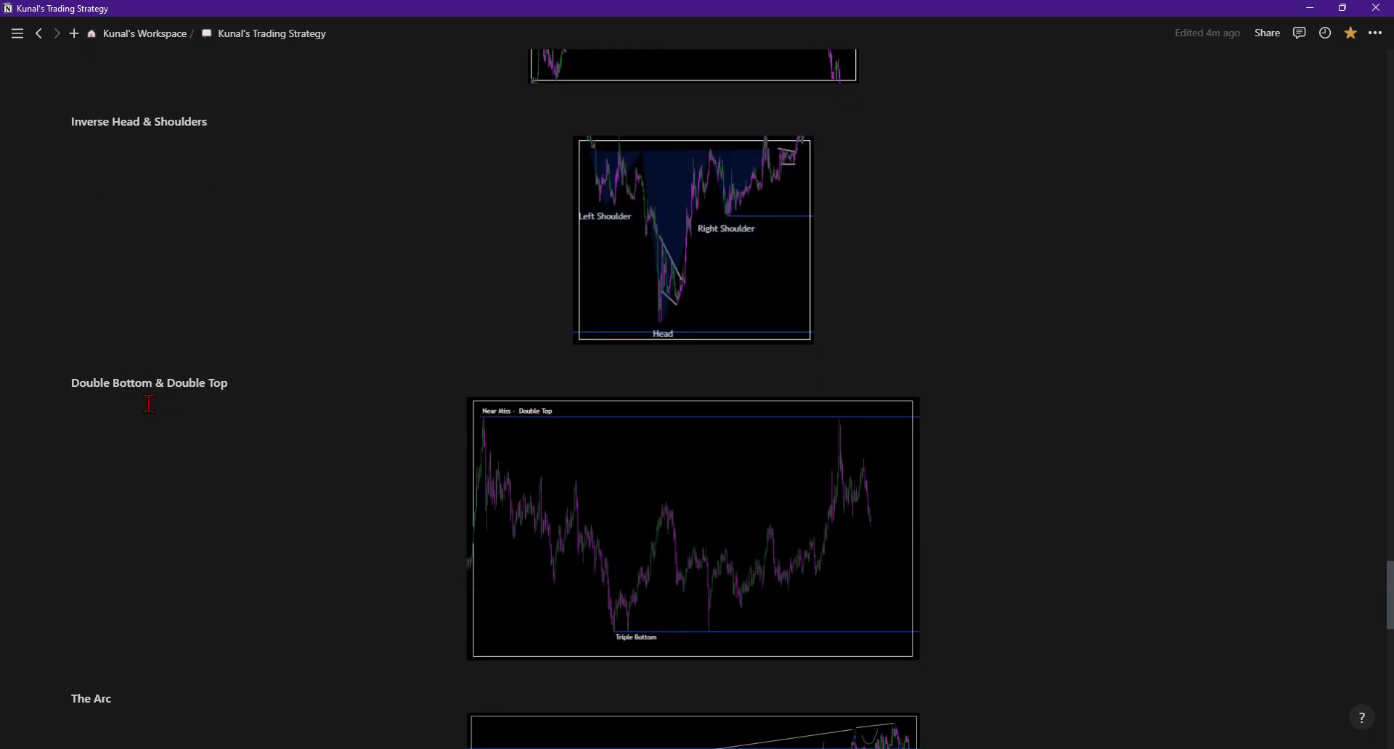
{"action": "scroll", "coordinate": [727, 532], "scroll_direction": "down", "scroll_amount": 2}
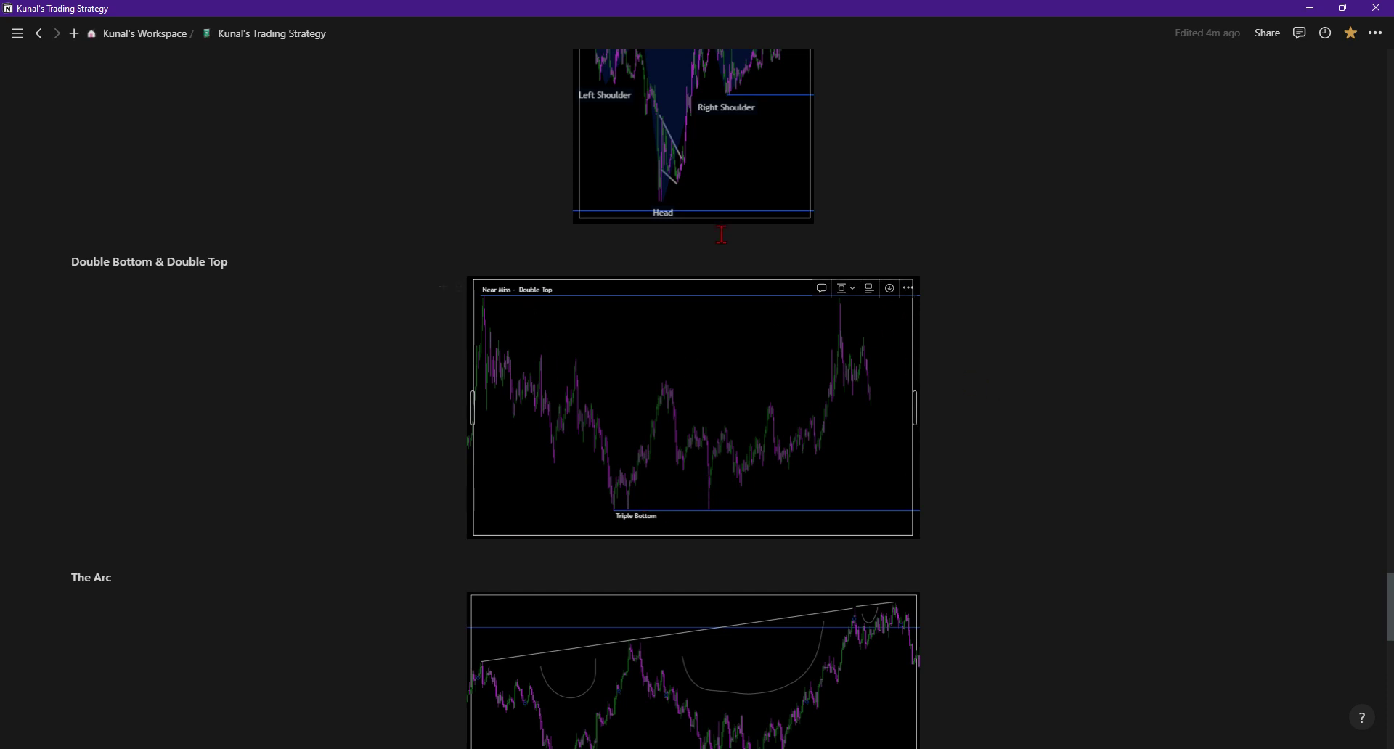
{"action": "scroll", "coordinate": [710, 234], "scroll_direction": "down", "scroll_amount": 2}
{"action": "scroll", "coordinate": [302, 400], "scroll_direction": "down", "scroll_amount": 1}
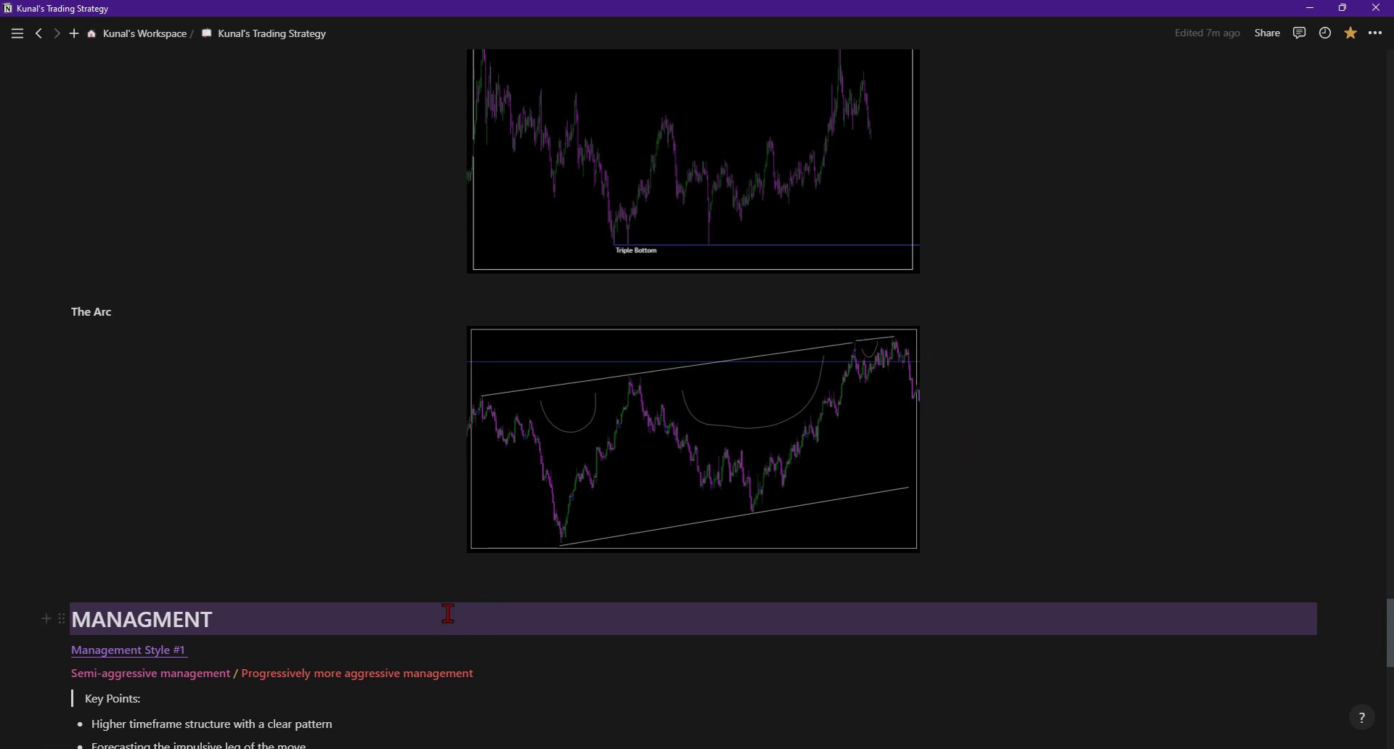
Step: Review the key points and diagram of Management Style #1 in the Management section
{"action": "scroll", "coordinate": [322, 559], "scroll_direction": "down", "scroll_amount": 4}
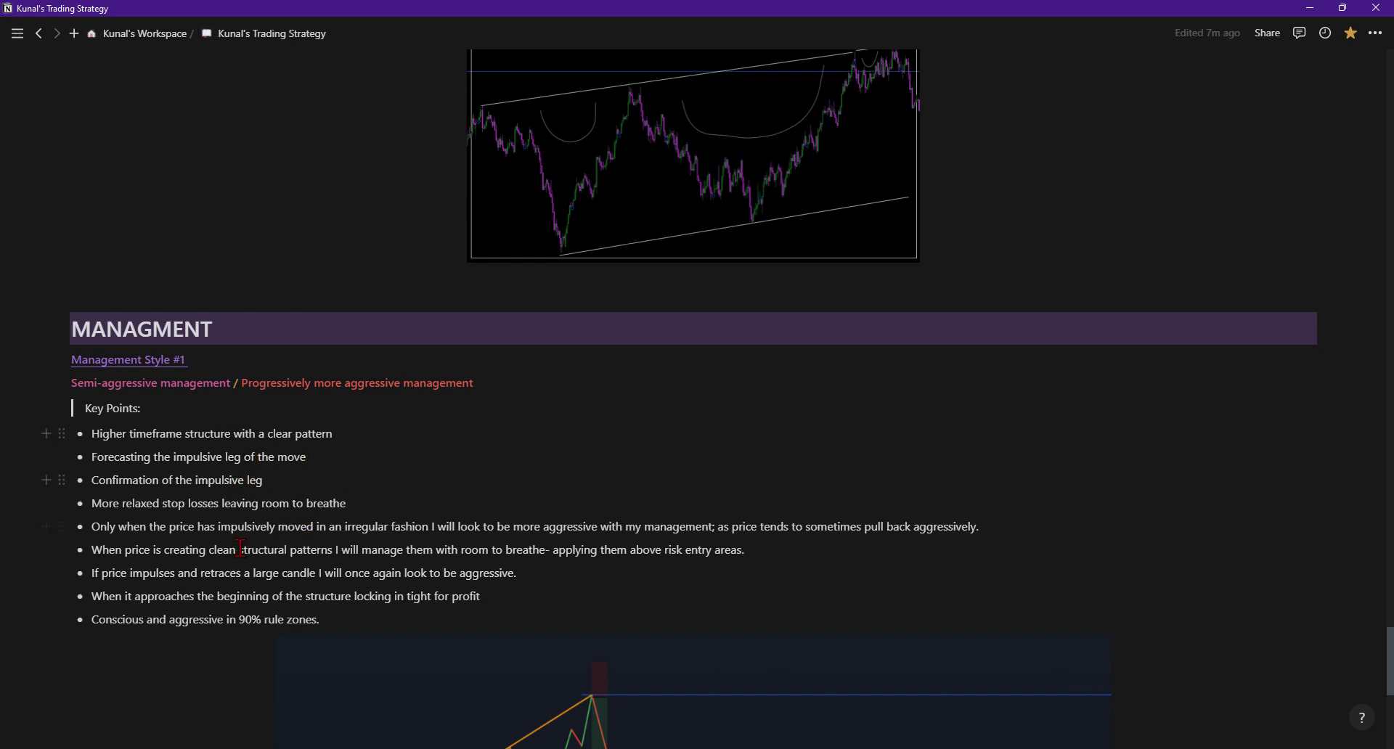
{"action": "scroll", "coordinate": [680, 463], "scroll_direction": "down", "scroll_amount": 5}
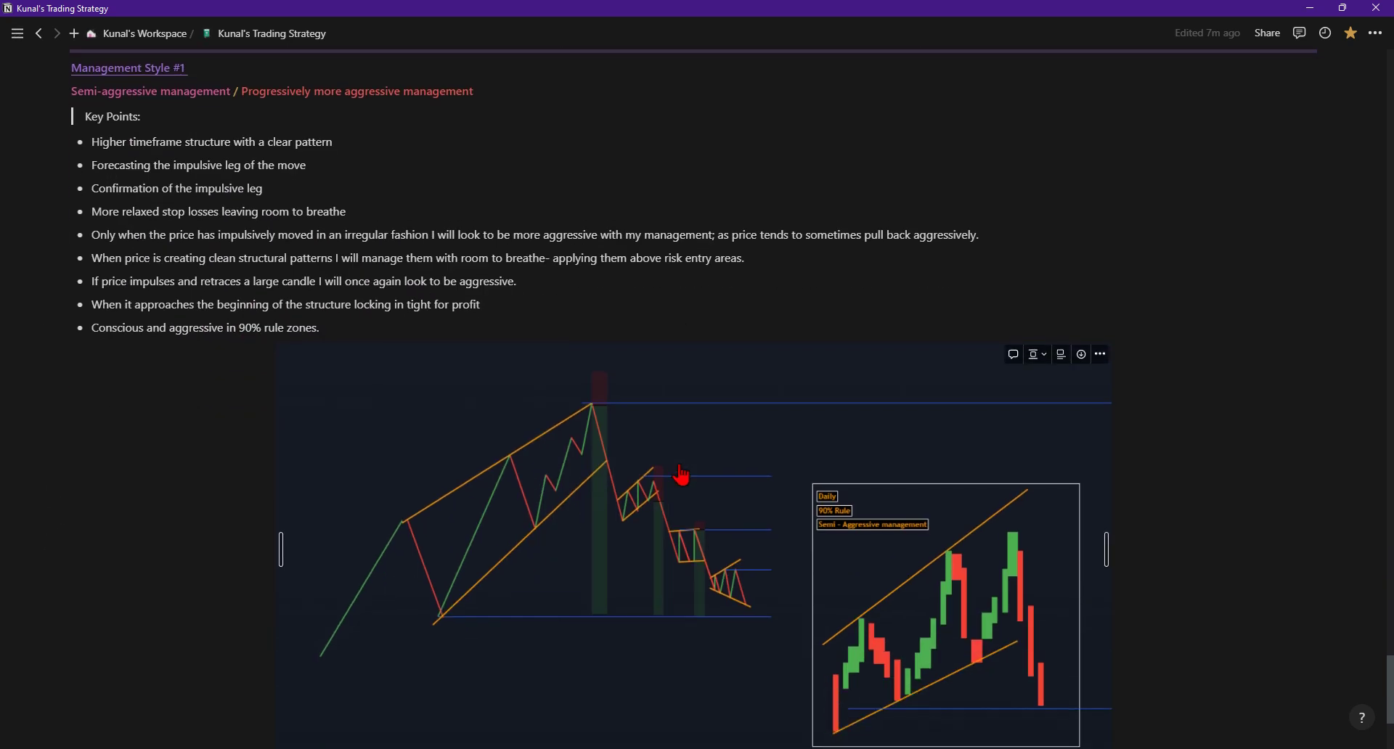
{"action": "scroll", "coordinate": [194, 191], "scroll_direction": "up", "scroll_amount": 1}
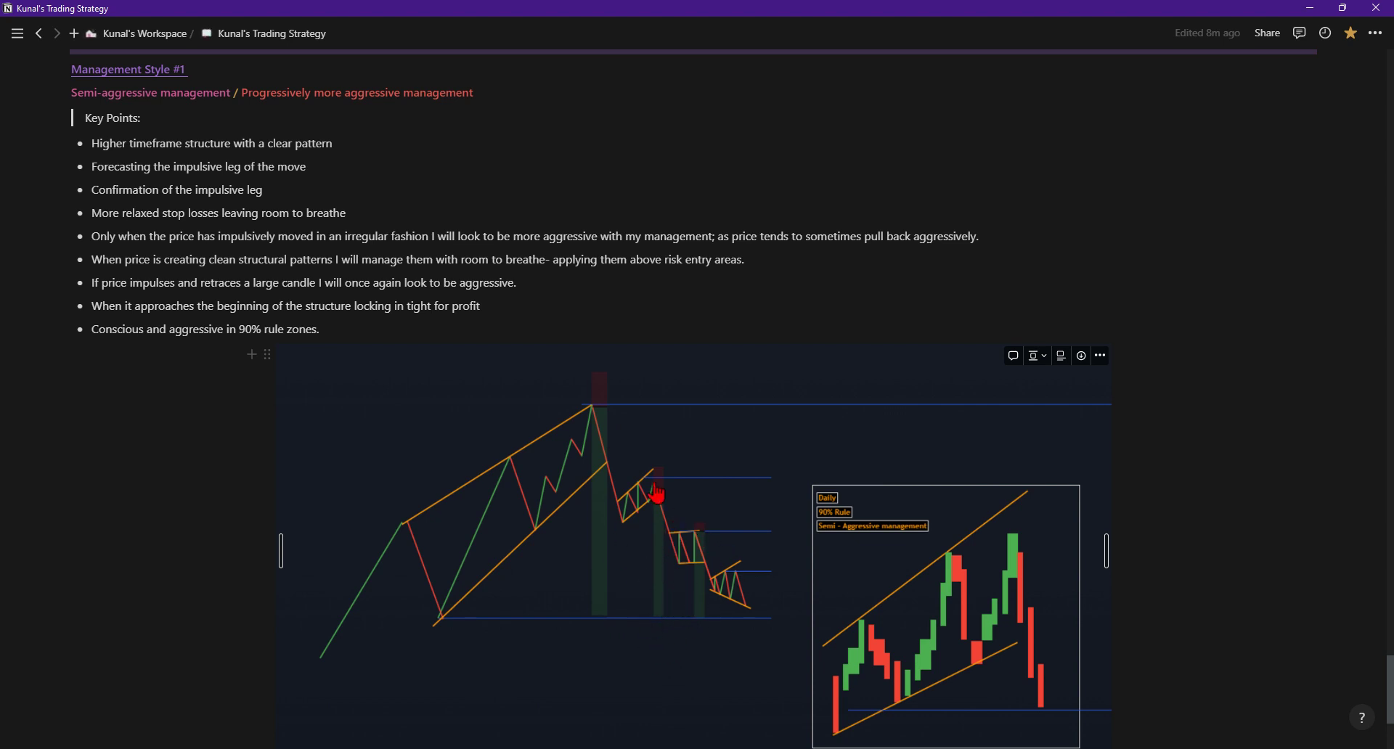
Step: Read the Management Style #1 key points one by one and compare them with the price structure diagram beneath them
{"action": "scroll", "coordinate": [719, 528], "scroll_direction": "down", "scroll_amount": 1}
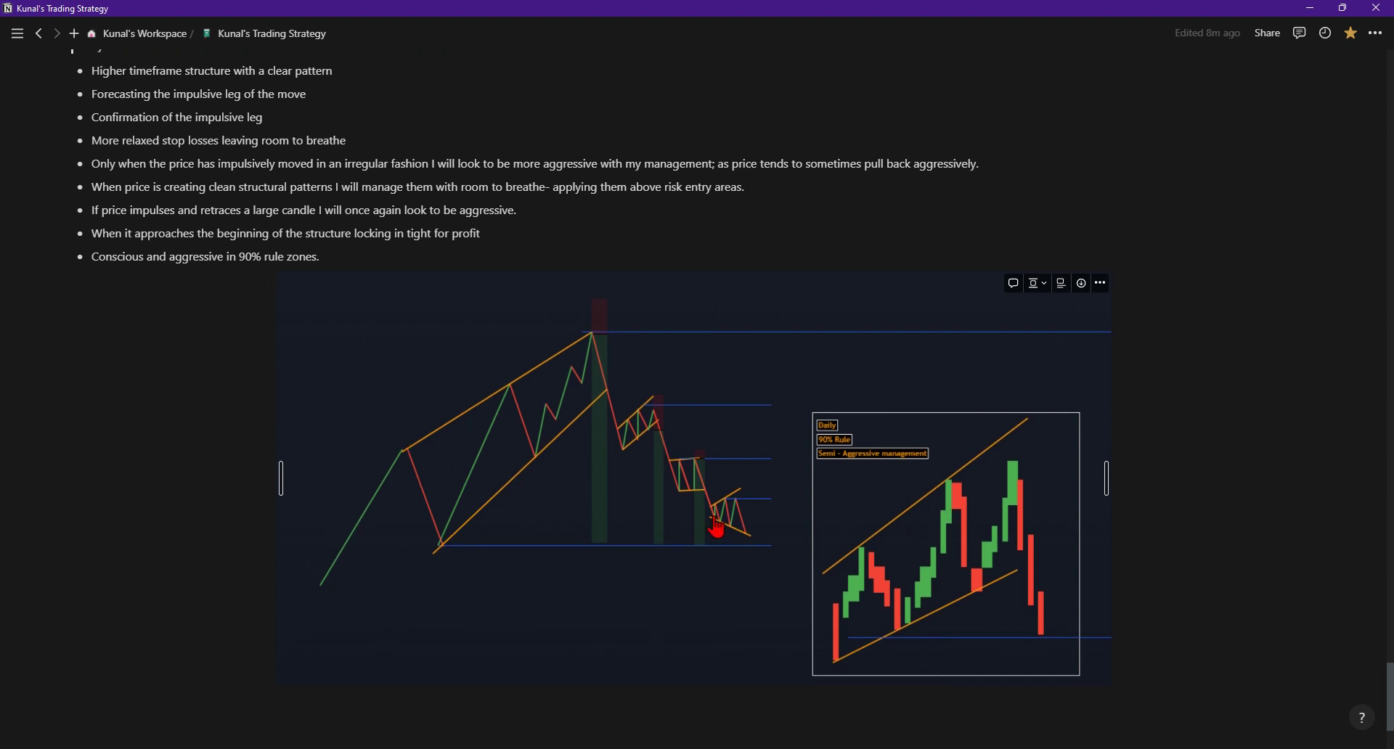
{"action": "scroll", "coordinate": [719, 528], "scroll_direction": "up", "scroll_amount": 2}
{"action": "scroll", "coordinate": [142, 305], "scroll_direction": "up", "scroll_amount": 2}
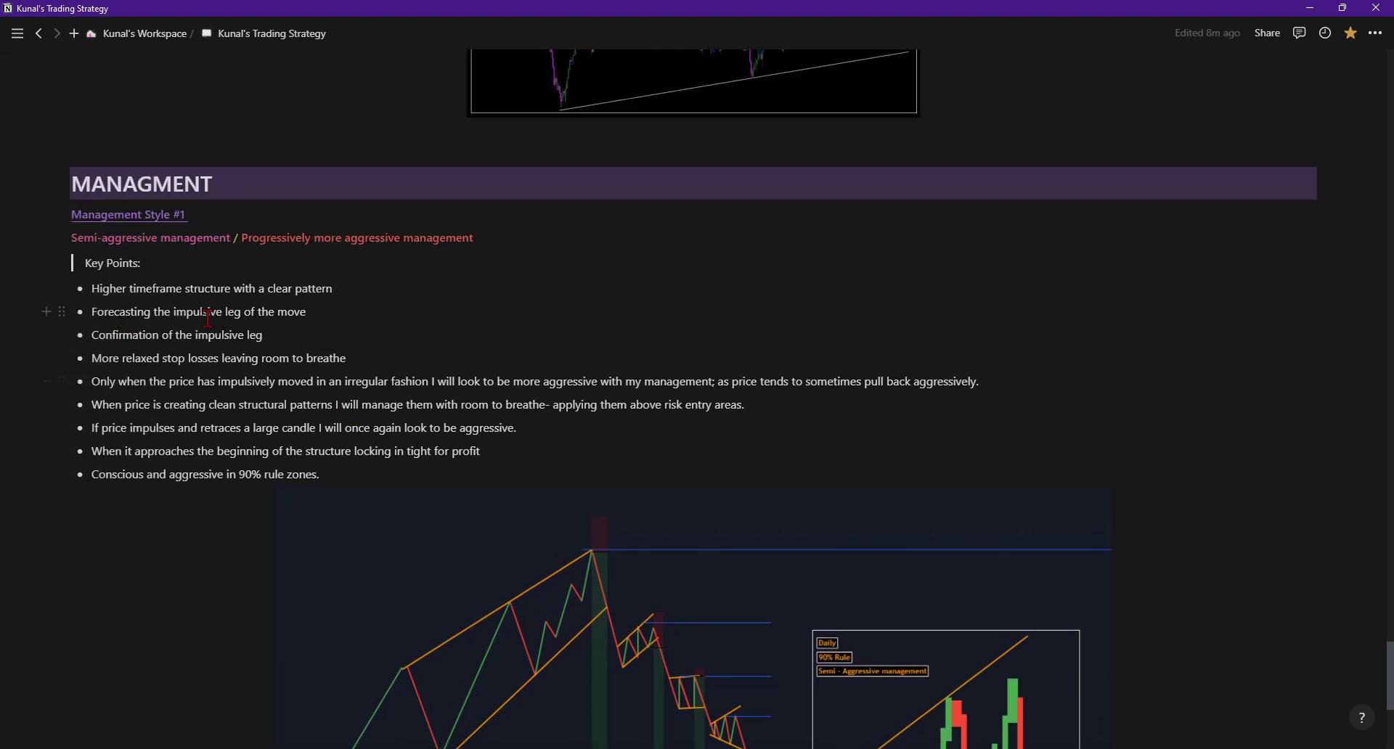
{"action": "scroll", "coordinate": [299, 263], "scroll_direction": "down", "scroll_amount": 1}
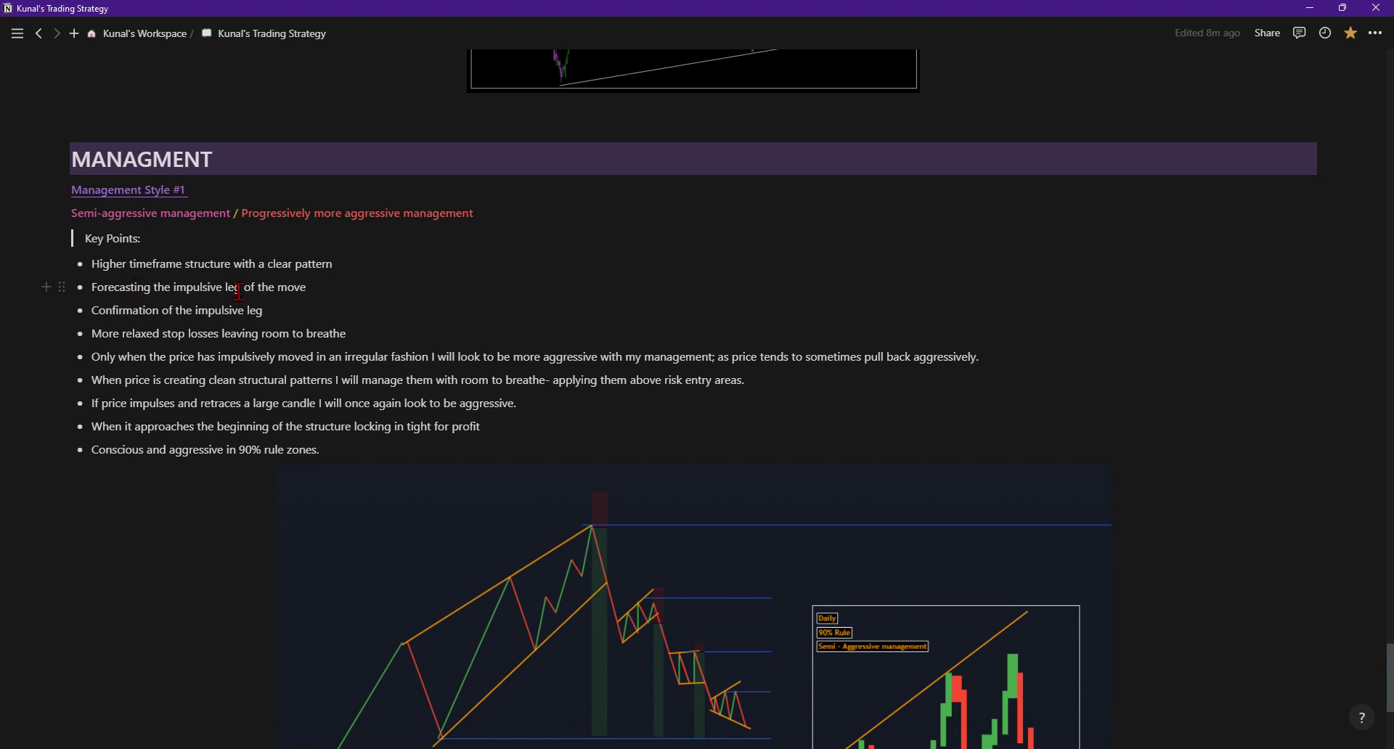
{"action": "scroll", "coordinate": [238, 291], "scroll_direction": "down", "scroll_amount": 1}
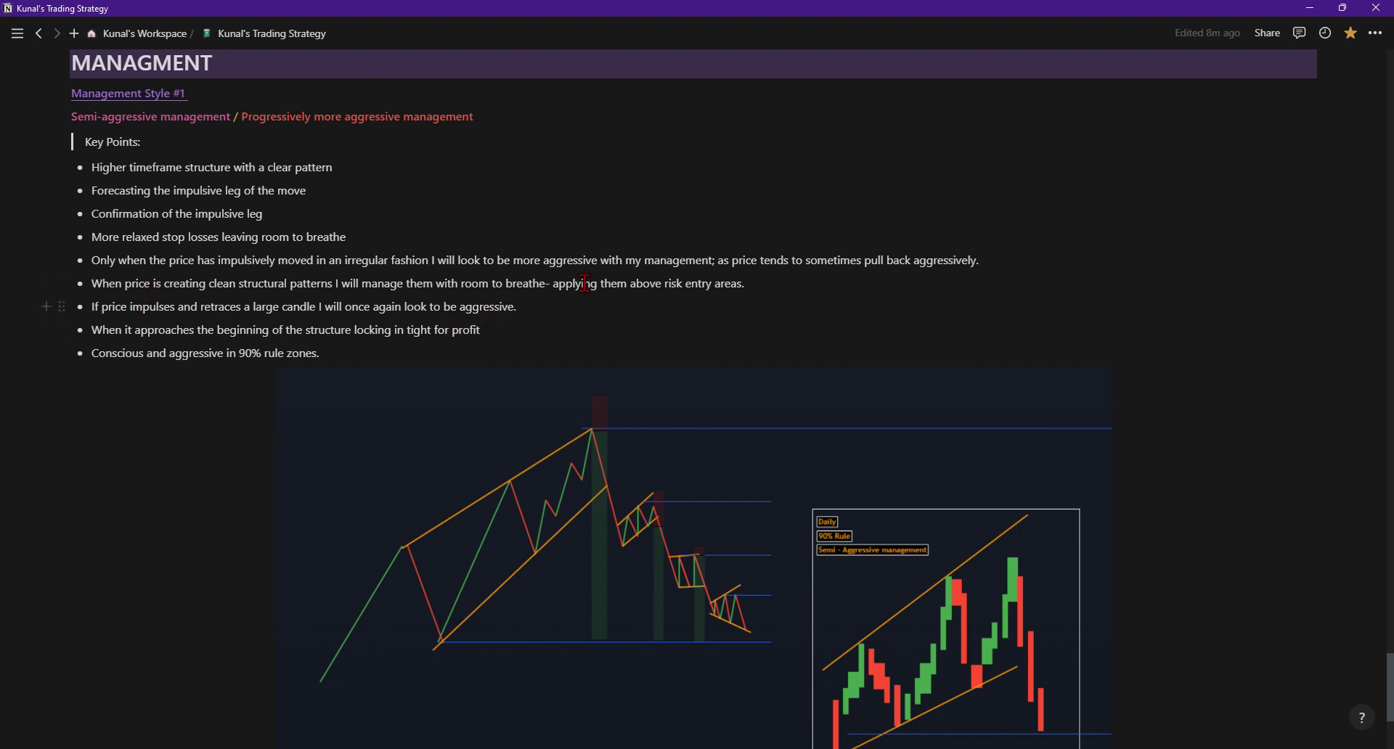
{"action": "scroll", "coordinate": [716, 451], "scroll_direction": "down", "scroll_amount": 1}
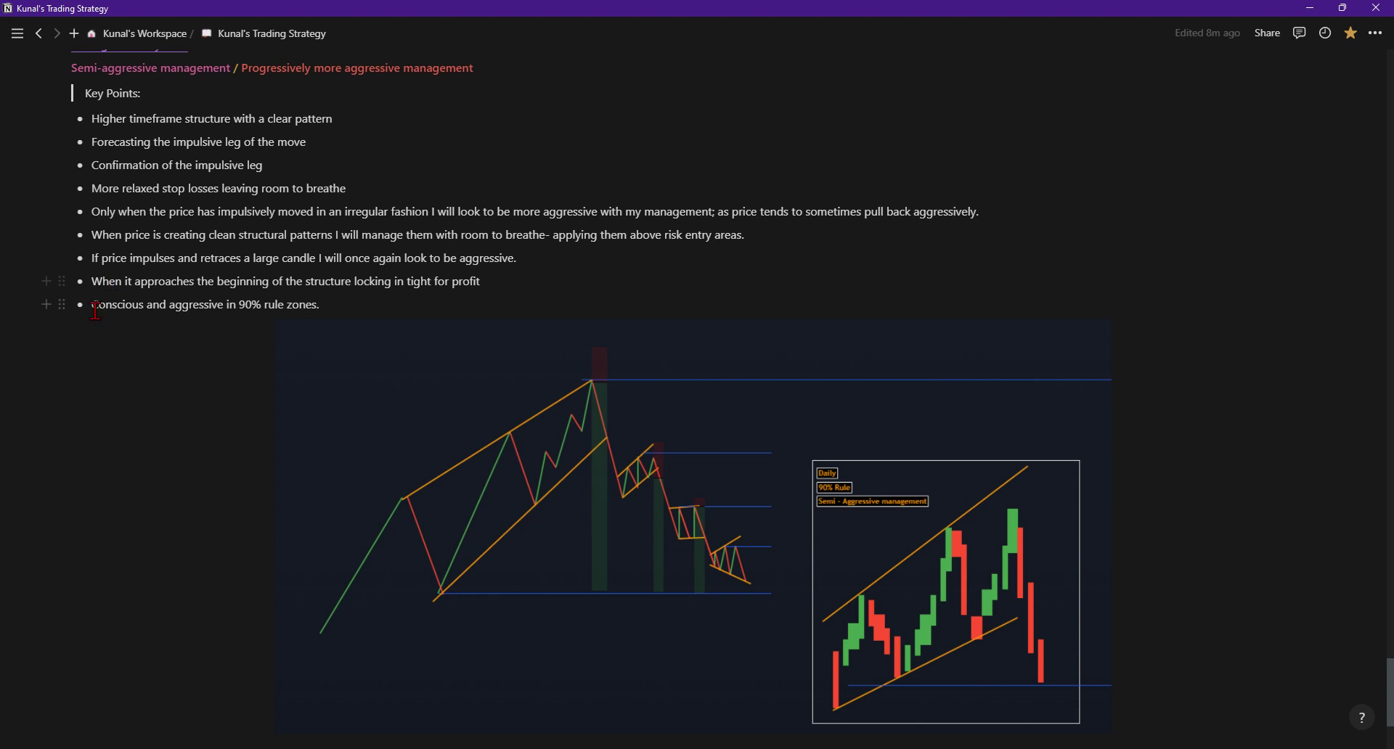
{"action": "scroll", "coordinate": [595, 632], "scroll_direction": "up", "scroll_amount": 6}
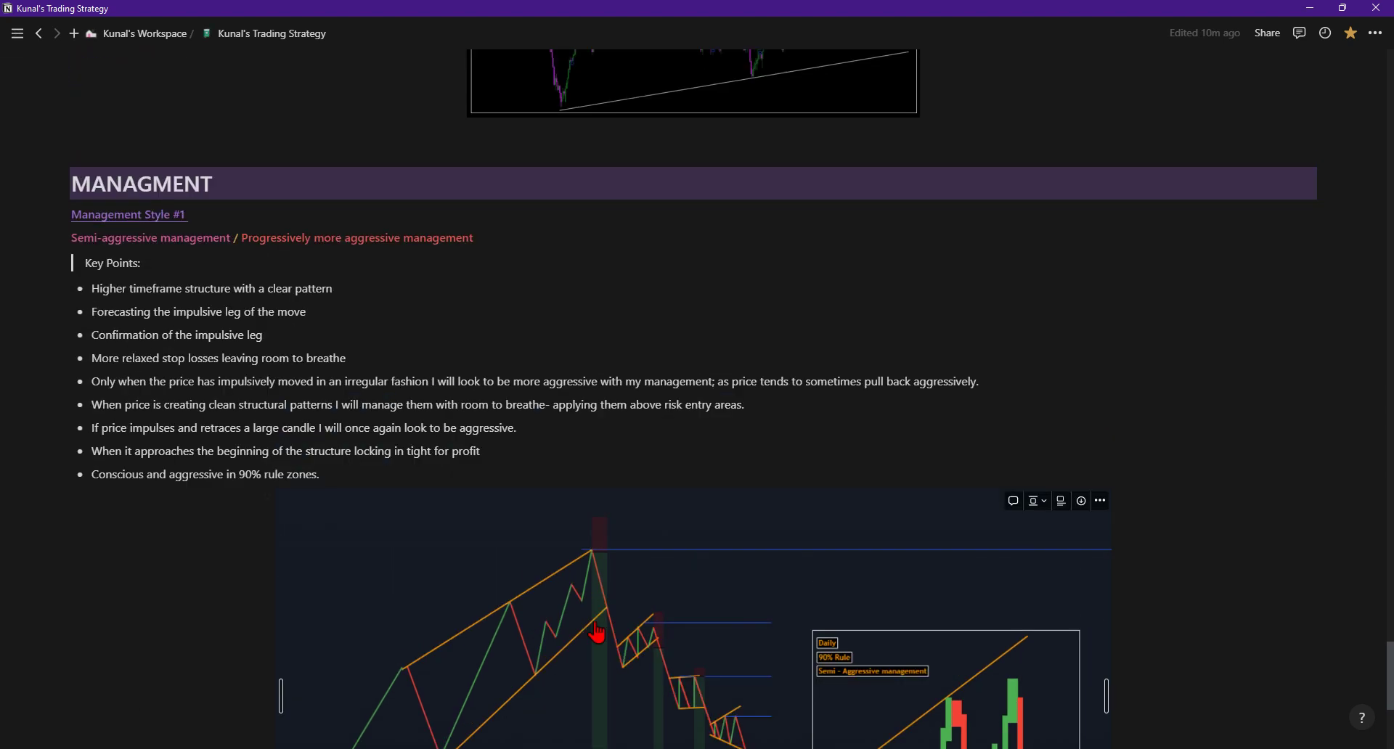
{"action": "scroll", "coordinate": [595, 633], "scroll_direction": "up", "scroll_amount": 3}
{"action": "left_click_drag", "start_coordinate": [1387, 626], "coordinate": [1388, 726]}
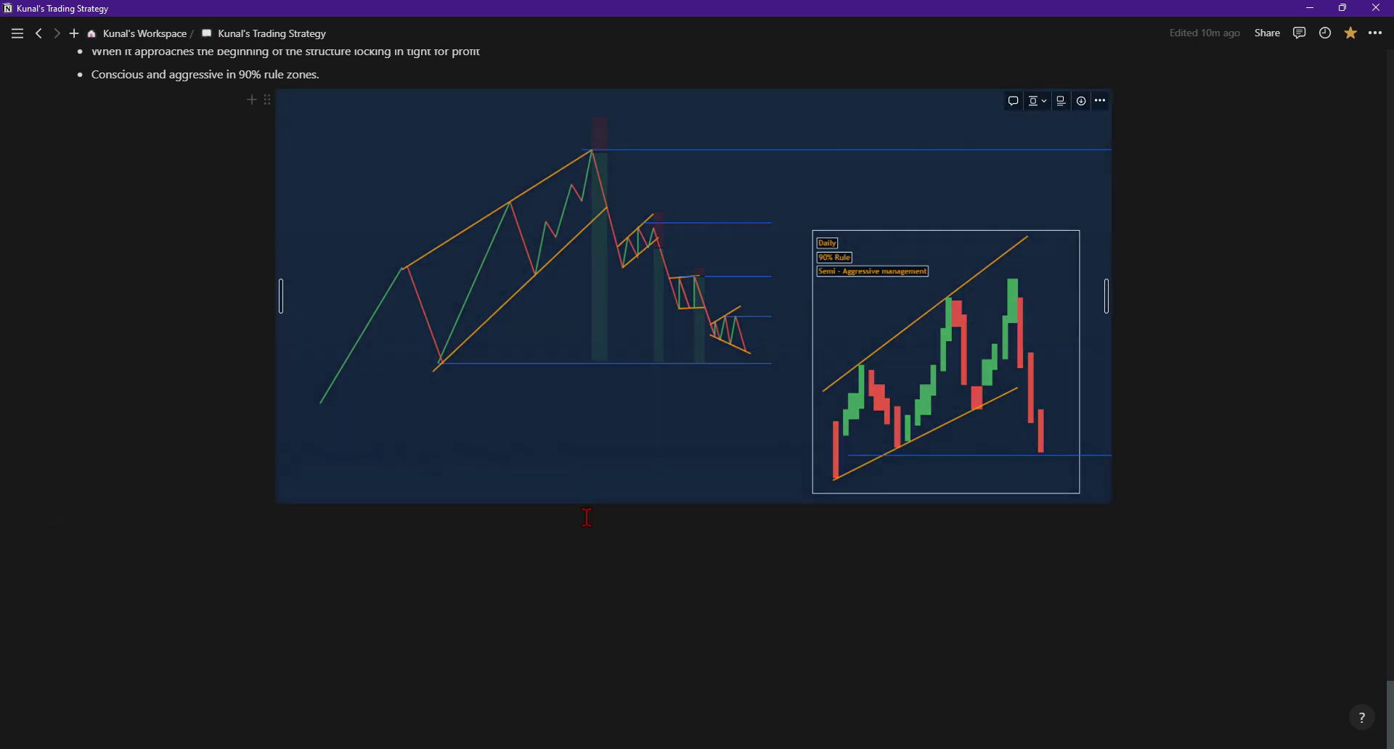
Step: Return from the end of the Management section to the Contents list and Strategy statement
{"action": "left_click", "coordinate": [588, 513]}
{"action": "scroll", "coordinate": [492, 515], "scroll_direction": "up", "scroll_amount": 3}
{"action": "left_click_drag", "start_coordinate": [1389, 676], "coordinate": [1389, 127]}
{"action": "scroll", "coordinate": [436, 552], "scroll_direction": "up", "scroll_amount": 10}
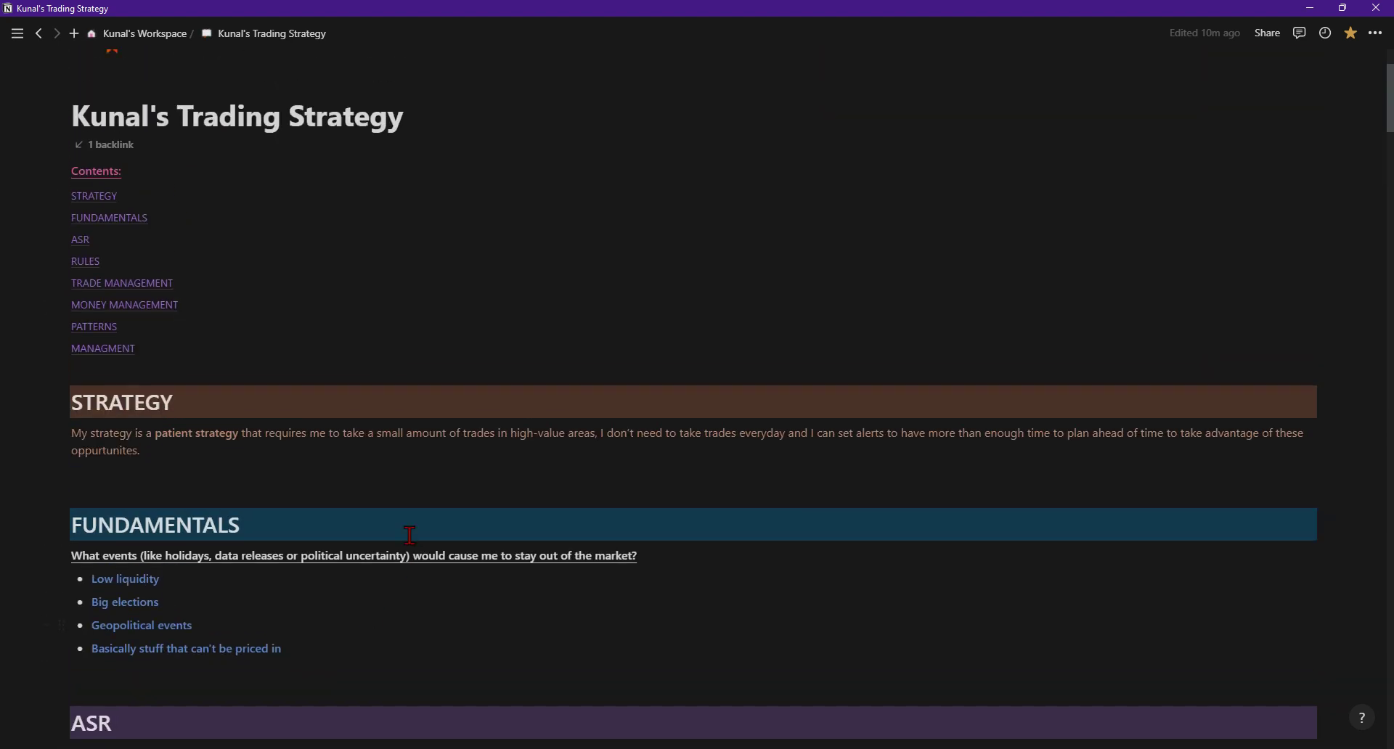
{"action": "left_click", "coordinate": [282, 570]}
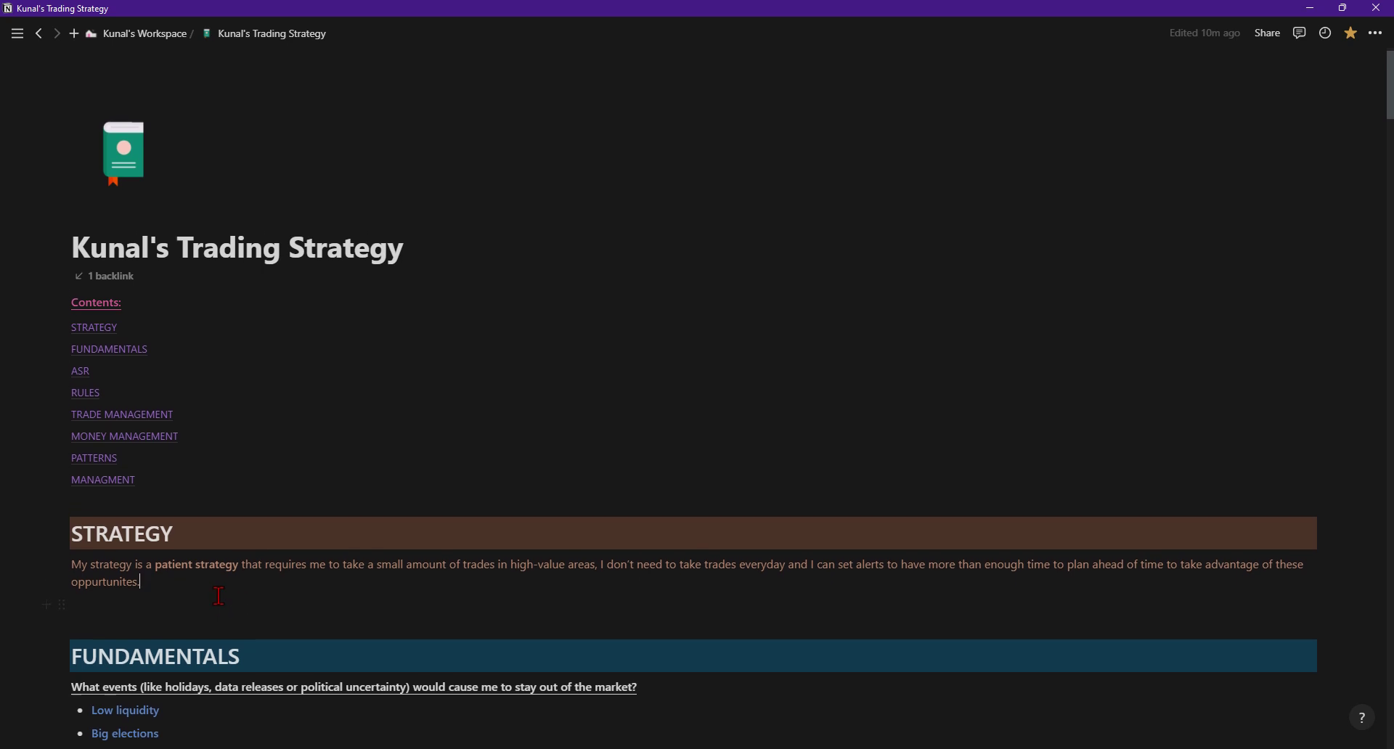
Step: Skim the continuation pattern charts and the Money Management answers, ending back at the start of the page
{"action": "scroll", "coordinate": [196, 574], "scroll_direction": "down", "scroll_amount": 1}
{"action": "scroll", "coordinate": [1310, 447], "scroll_direction": "down", "scroll_amount": 20}
{"action": "scroll", "coordinate": [1310, 447], "scroll_direction": "up", "scroll_amount": 15}
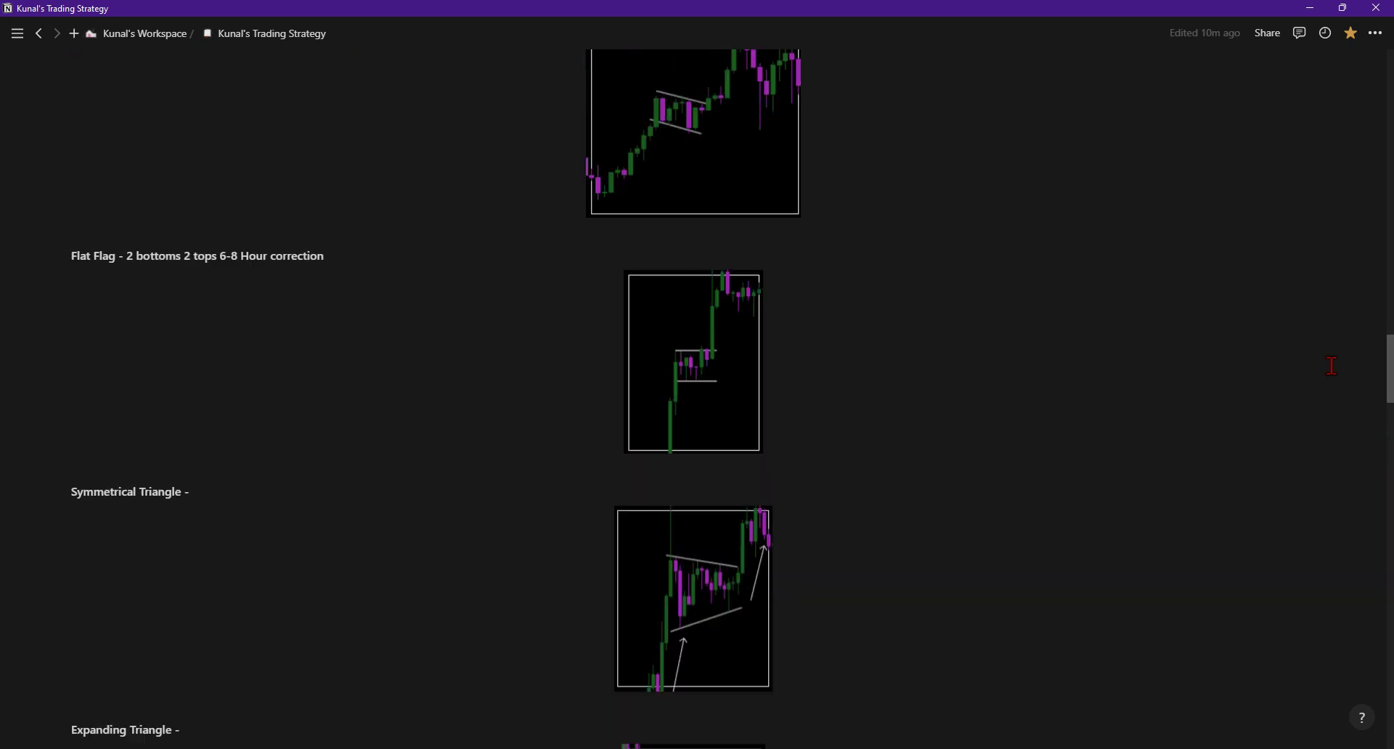
{"action": "scroll", "coordinate": [1341, 253], "scroll_direction": "down", "scroll_amount": 15}
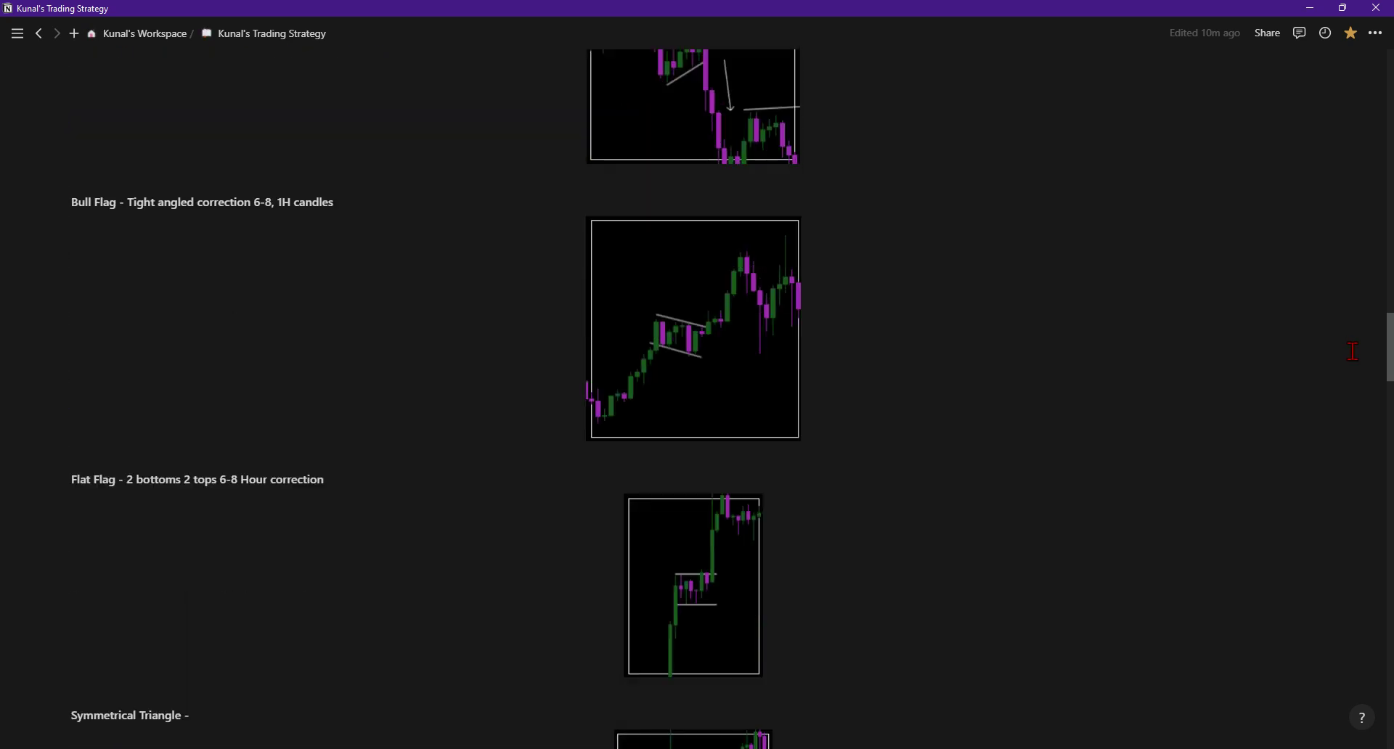
{"action": "scroll", "coordinate": [1351, 280], "scroll_direction": "up", "scroll_amount": 10}
{"action": "scroll", "coordinate": [1372, 286], "scroll_direction": "down", "scroll_amount": 1}
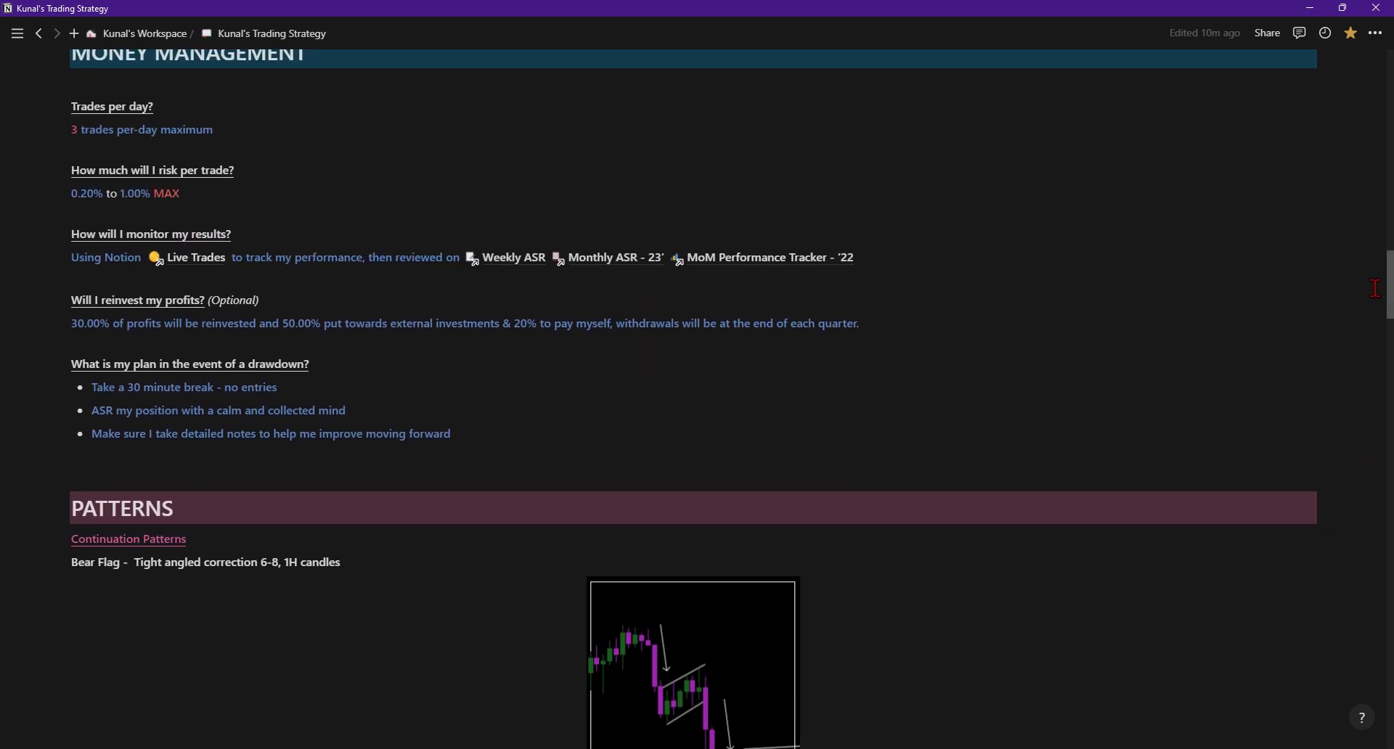
{"action": "left_click_drag", "start_coordinate": [1386, 291], "coordinate": [1389, 91]}
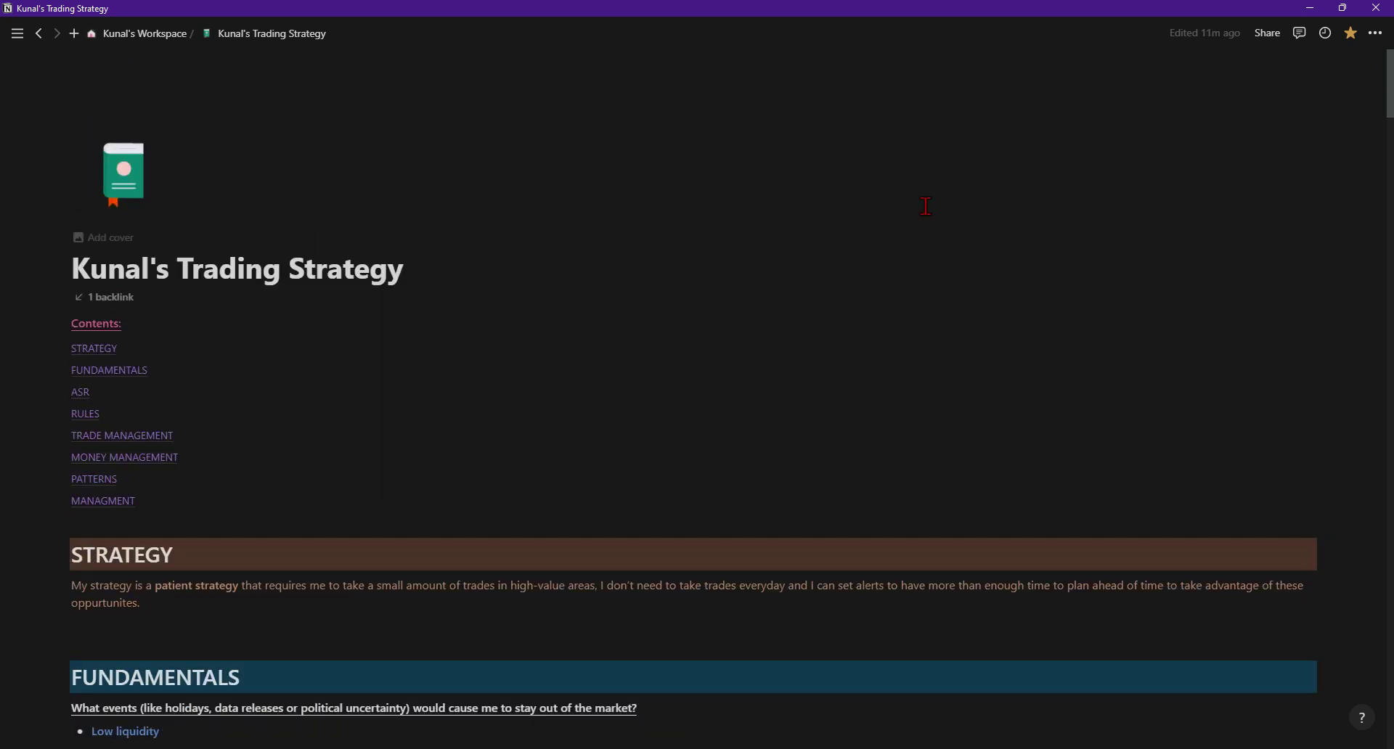
Step: Revisit the Management key points and The Arc and Double Bottom & Double Top charts above them
{"action": "left_click", "coordinate": [250, 627]}
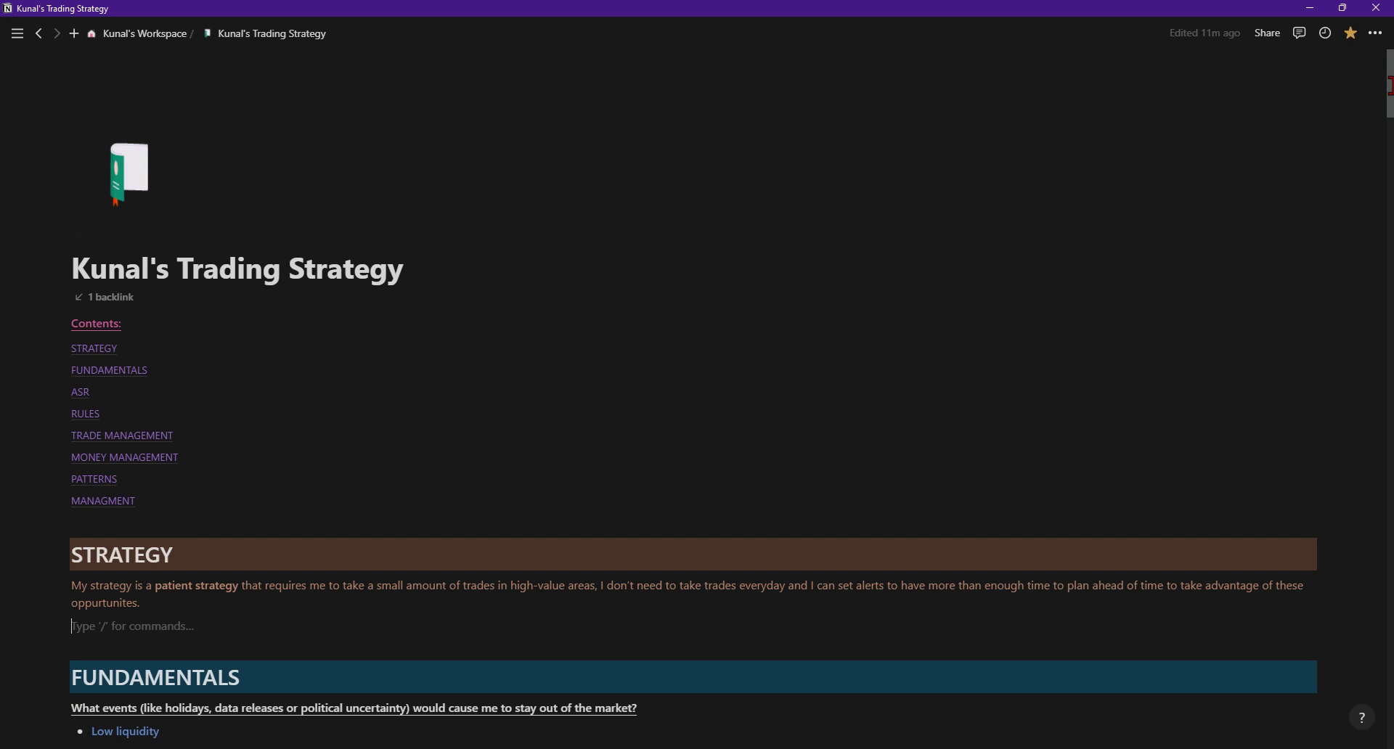
{"action": "left_click_drag", "start_coordinate": [1388, 95], "coordinate": [1375, 663]}
{"action": "scroll", "coordinate": [1375, 663], "scroll_direction": "down", "scroll_amount": 1}
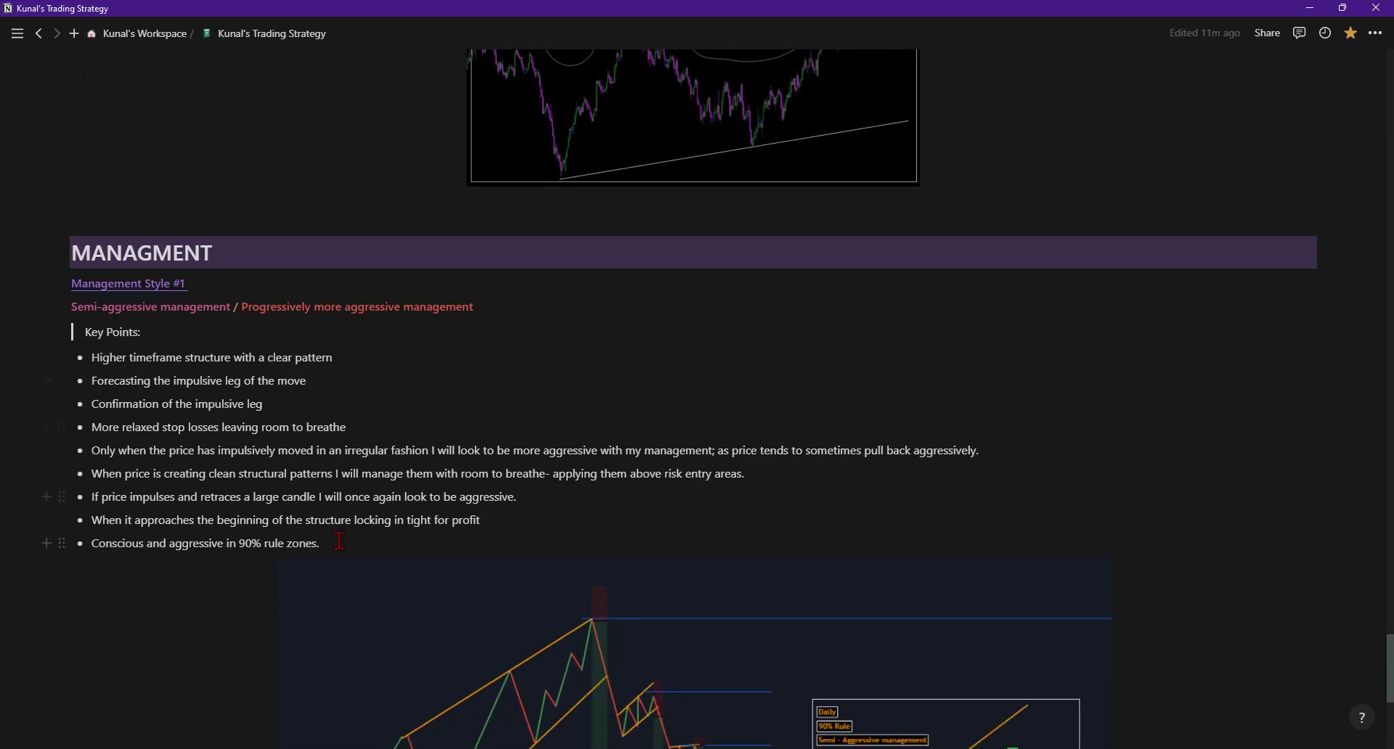
{"action": "scroll", "coordinate": [349, 546], "scroll_direction": "up", "scroll_amount": 2}
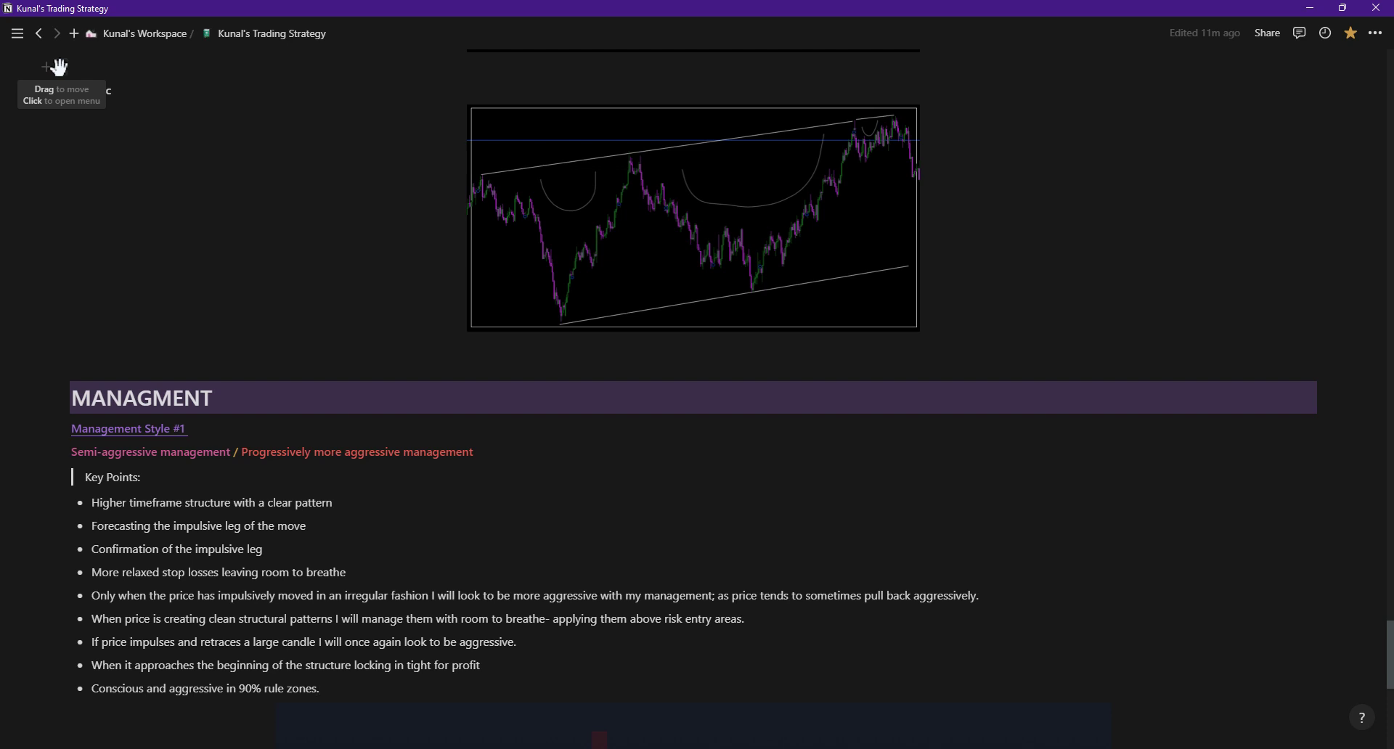
{"action": "scroll", "coordinate": [51, 254], "scroll_direction": "up", "scroll_amount": 4}
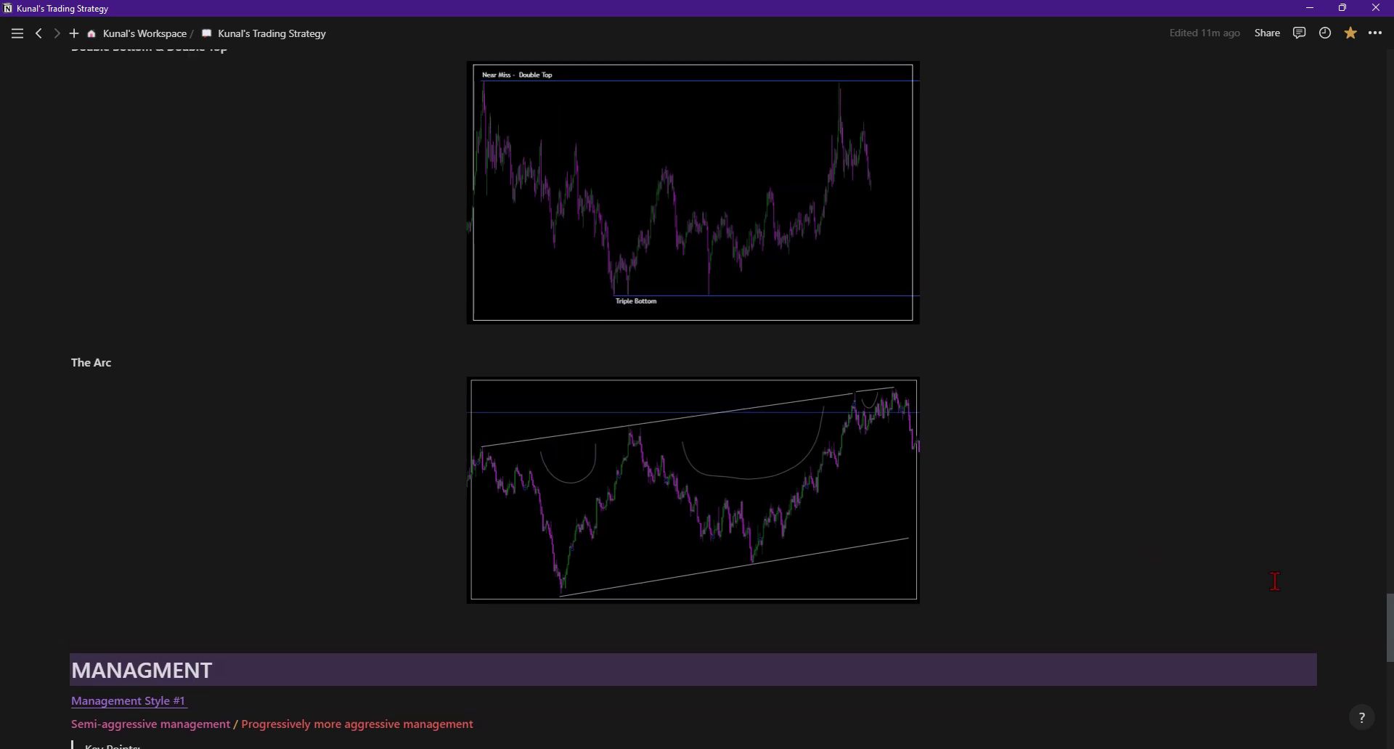
Step: Highlight "patient strategy" and "small amount of trades in high-value areas" in the Strategy statement while reading it
{"action": "left_click_drag", "start_coordinate": [1389, 594], "coordinate": [1369, 27]}
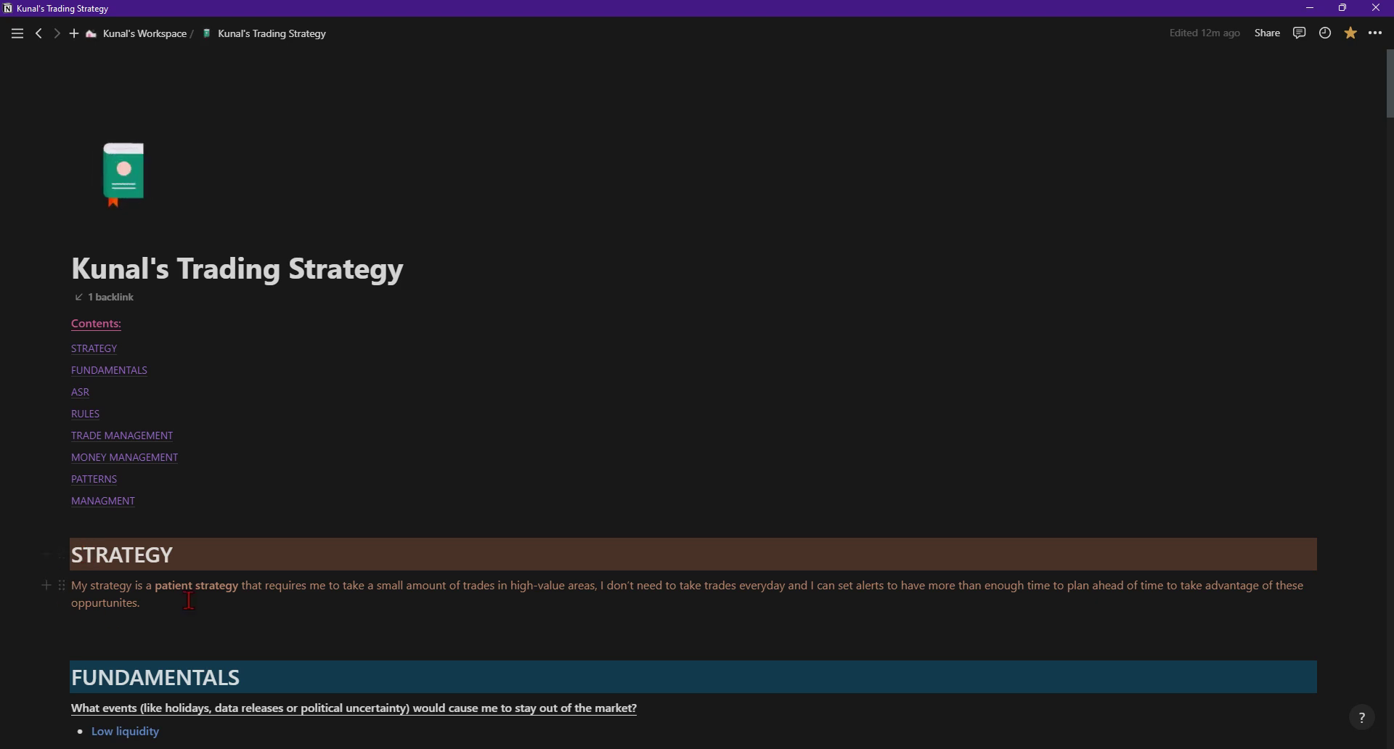
{"action": "left_click_drag", "start_coordinate": [155, 587], "coordinate": [243, 590]}
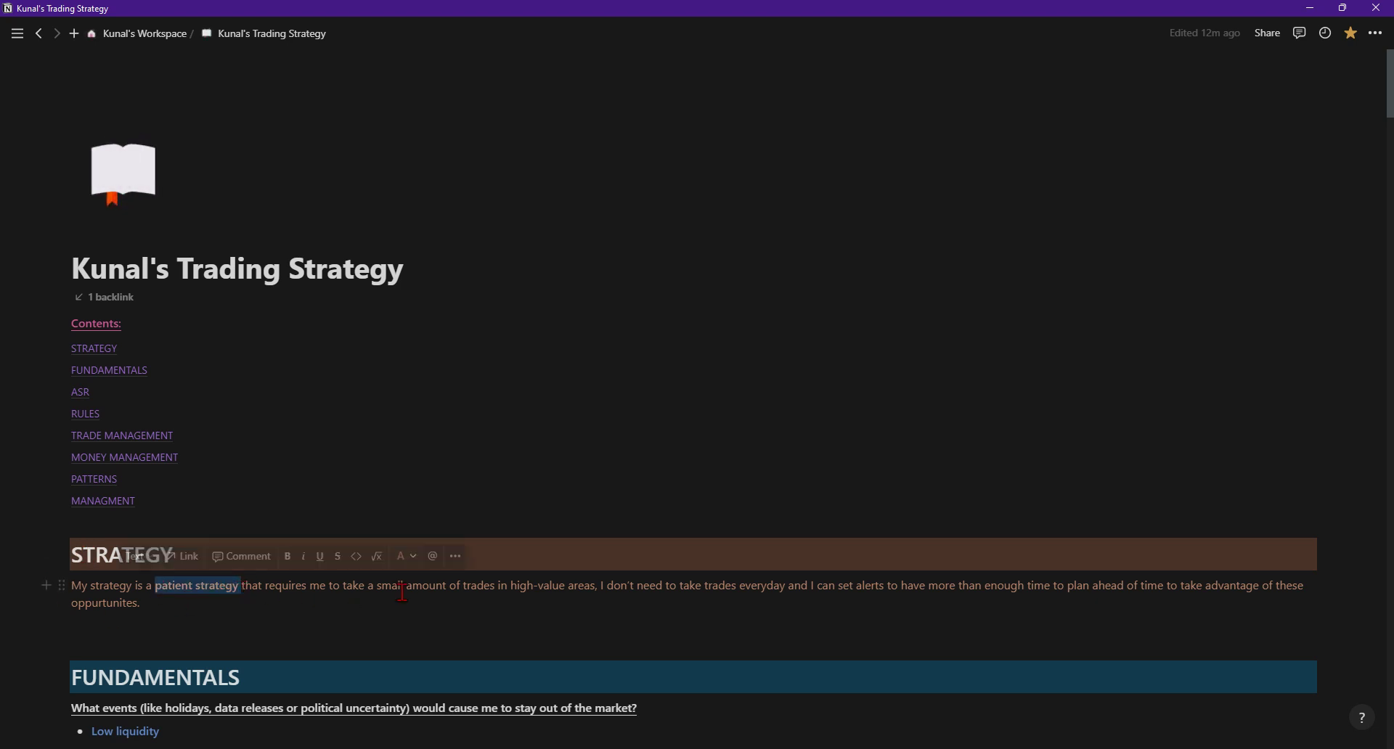
{"action": "key", "text": "ctrl+b"}
{"action": "left_click_drag", "start_coordinate": [377, 589], "coordinate": [595, 590]}
{"action": "left_click", "coordinate": [601, 616]}
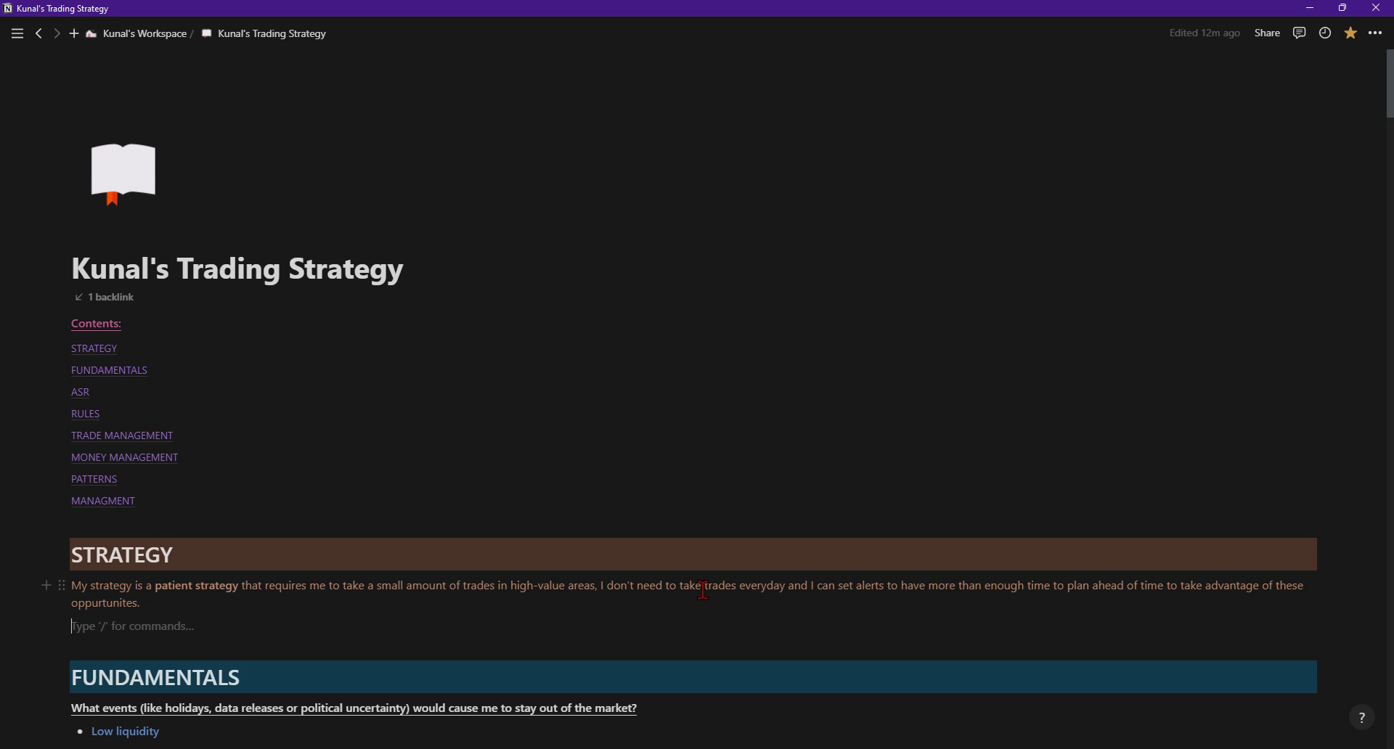
Step: Skim the Fundamentals, ASR and Rules sections and continue to the end of the page
{"action": "scroll", "coordinate": [799, 535], "scroll_direction": "down", "scroll_amount": 4}
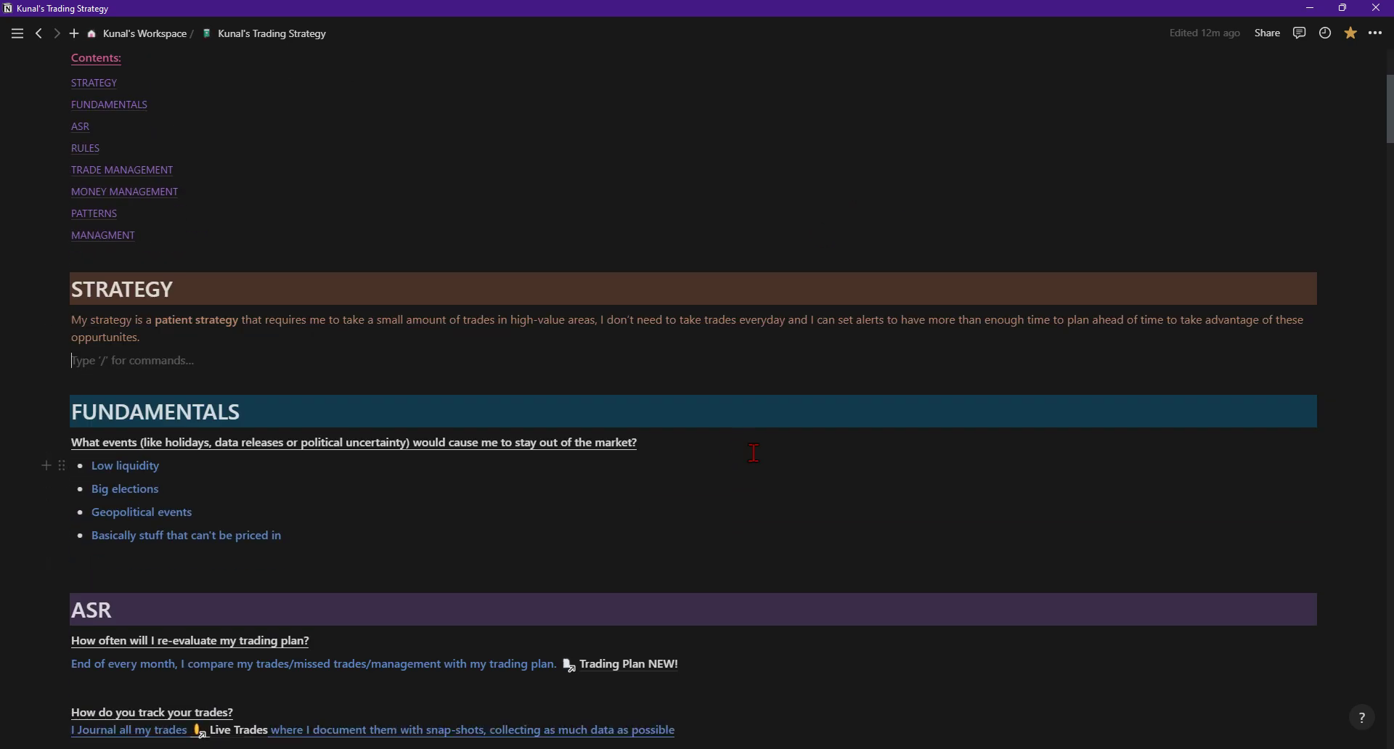
{"action": "scroll", "coordinate": [754, 461], "scroll_direction": "down", "scroll_amount": 12}
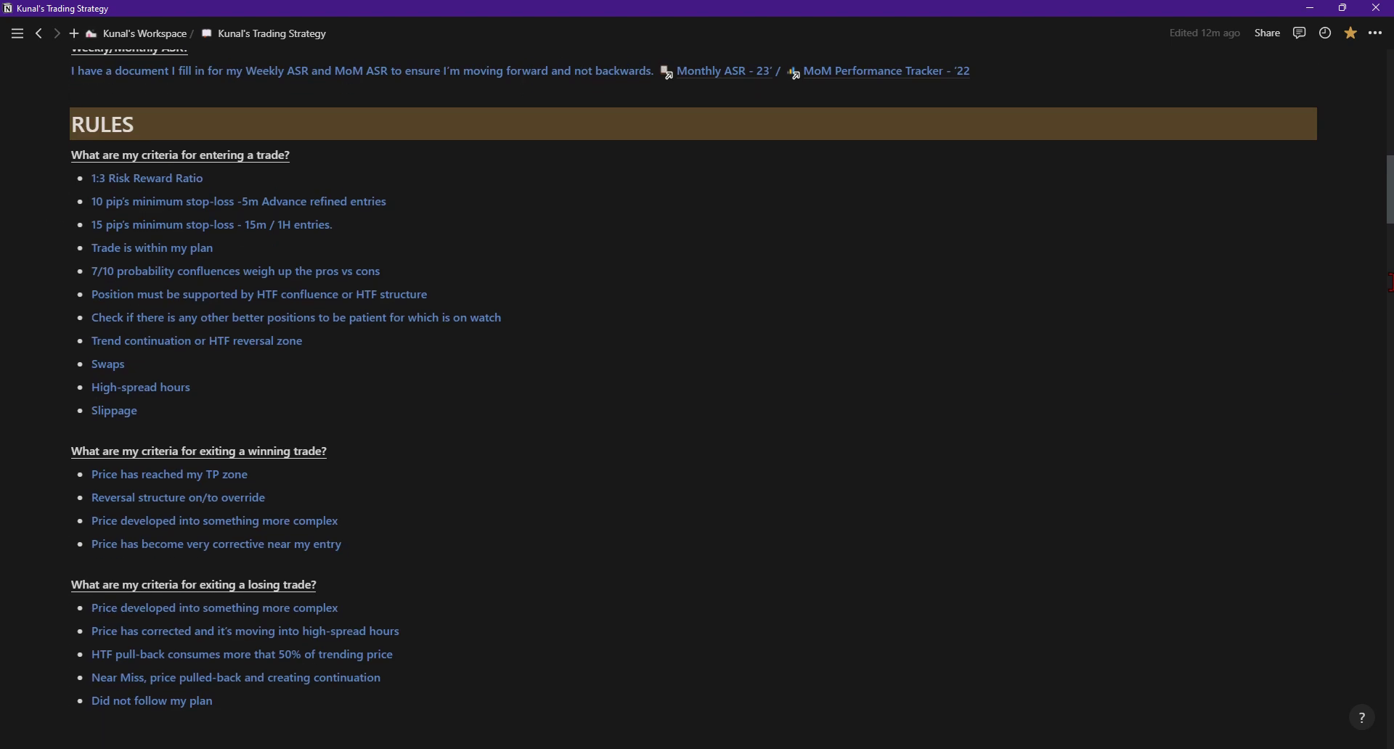
{"action": "scroll", "coordinate": [698, 375], "scroll_direction": "down", "scroll_amount": 20}
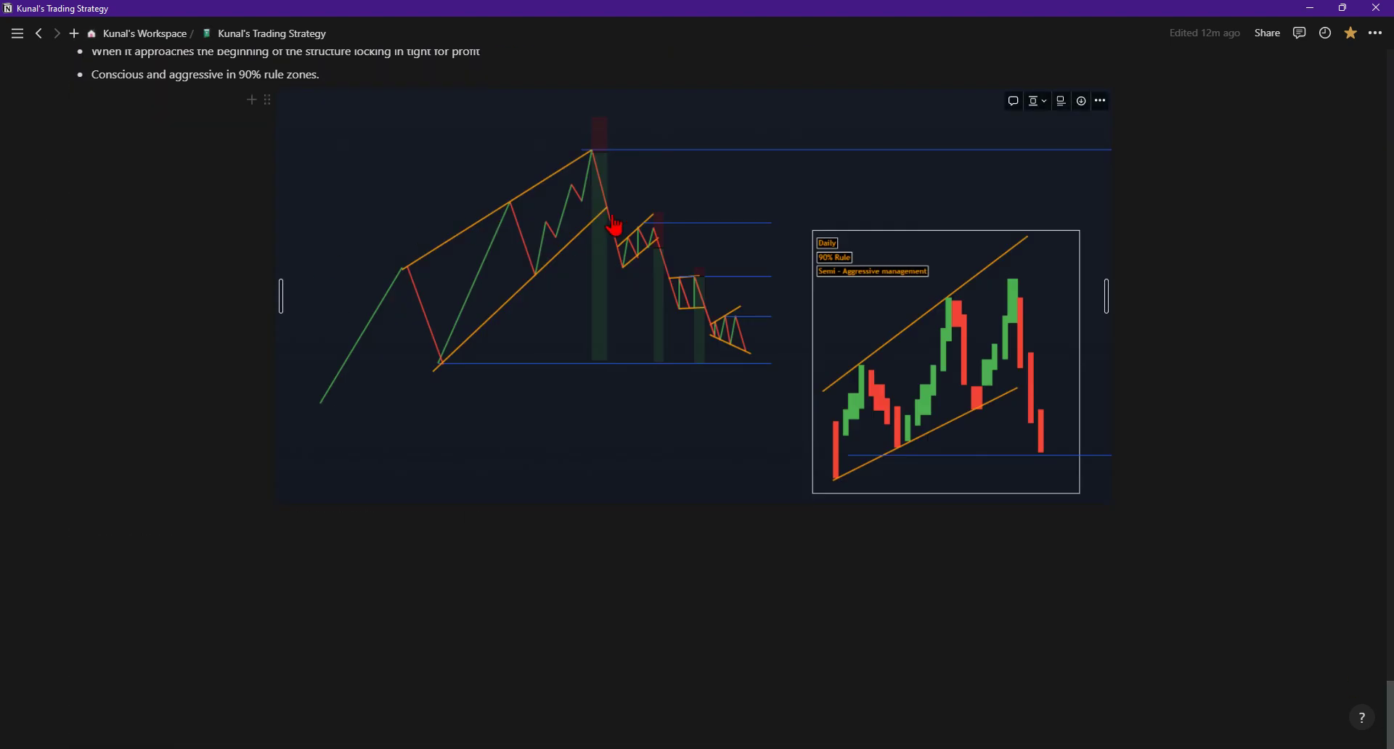
Step: Examine the semi-aggressive management diagram and its Daily 90% Rule inset together with the key points above
{"action": "scroll", "coordinate": [611, 211], "scroll_direction": "up", "scroll_amount": 2}
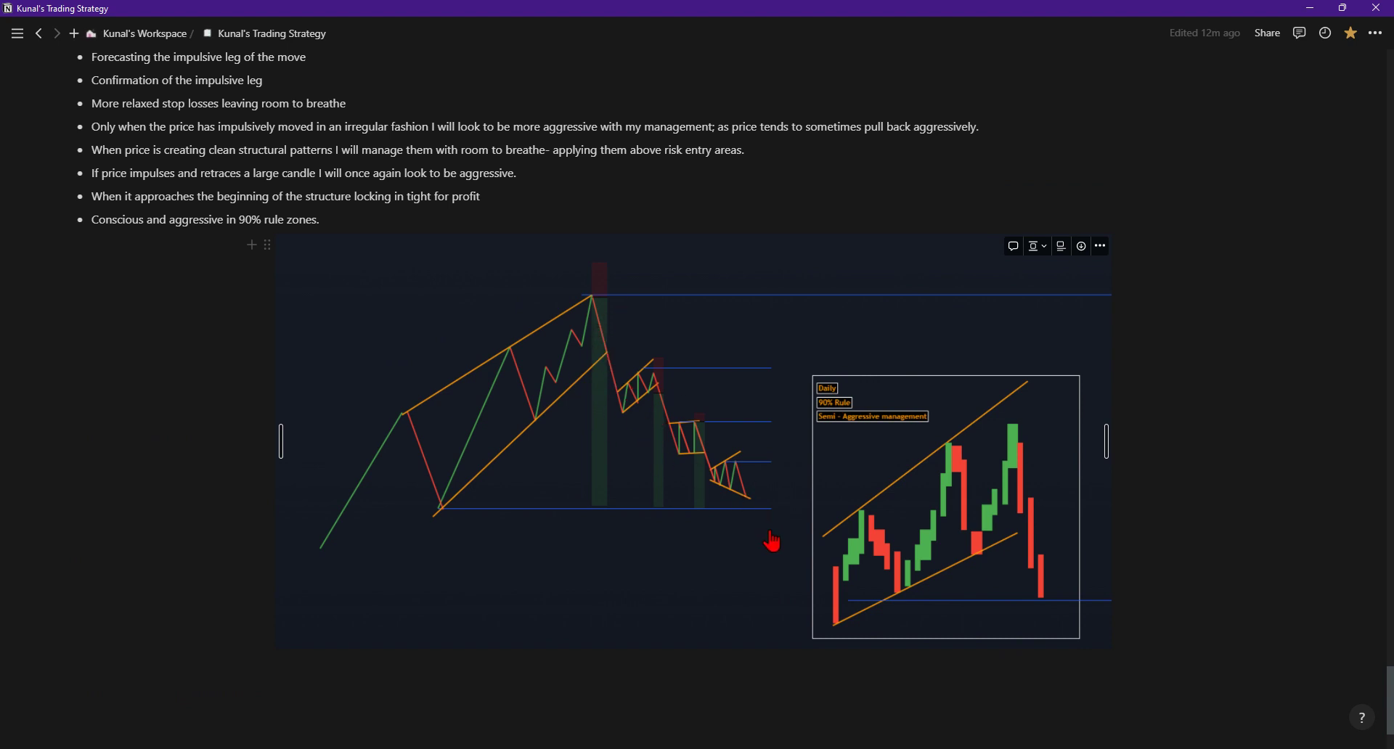
{"action": "scroll", "coordinate": [753, 513], "scroll_direction": "up", "scroll_amount": 2}
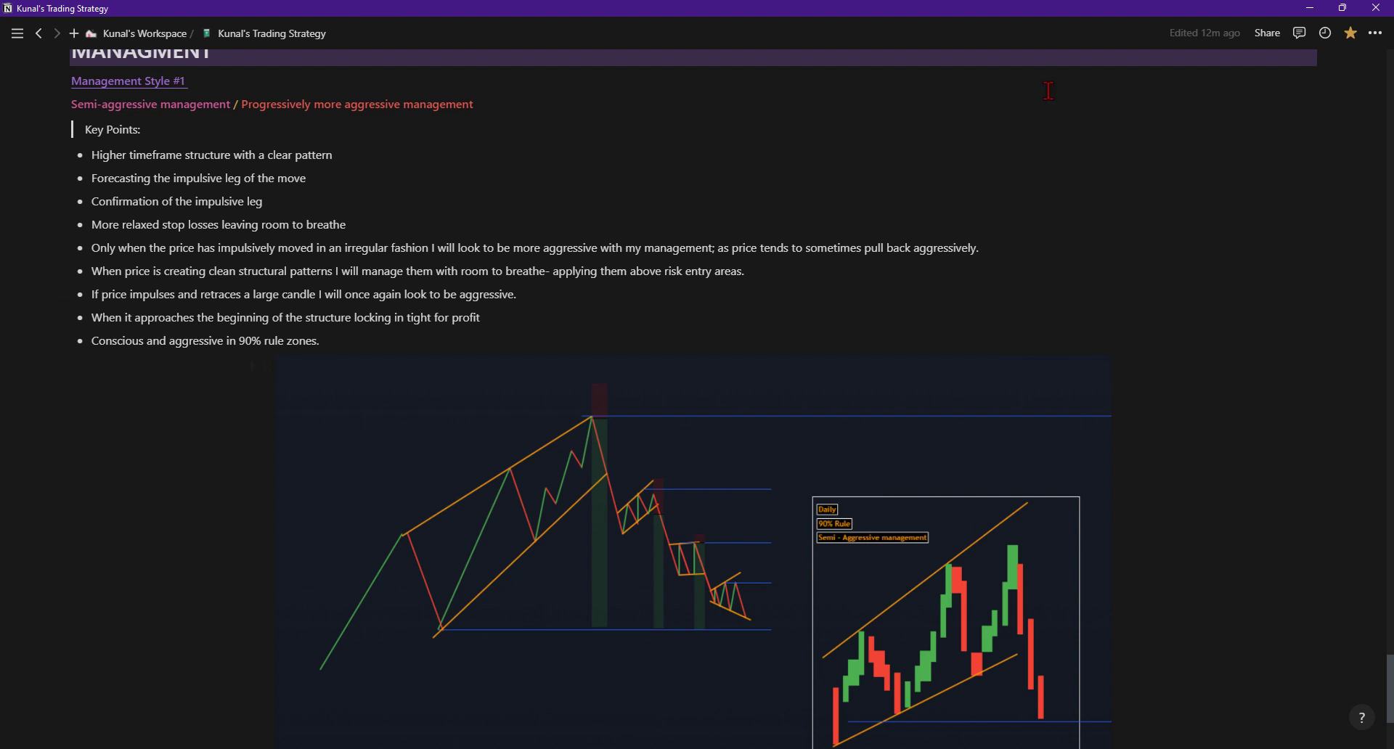
{"action": "scroll", "coordinate": [1388, 722], "scroll_direction": "down", "scroll_amount": 4}
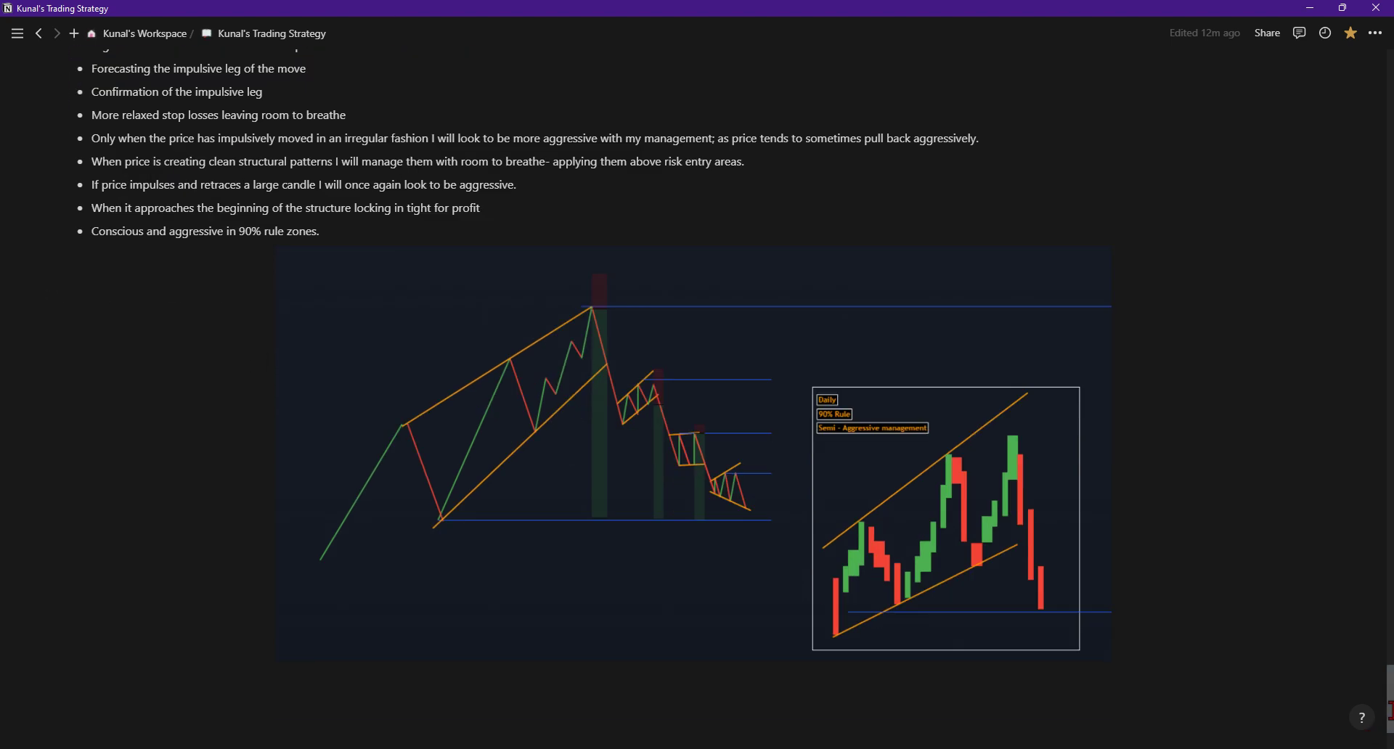
{"action": "scroll", "coordinate": [1389, 723], "scroll_direction": "up", "scroll_amount": 8}
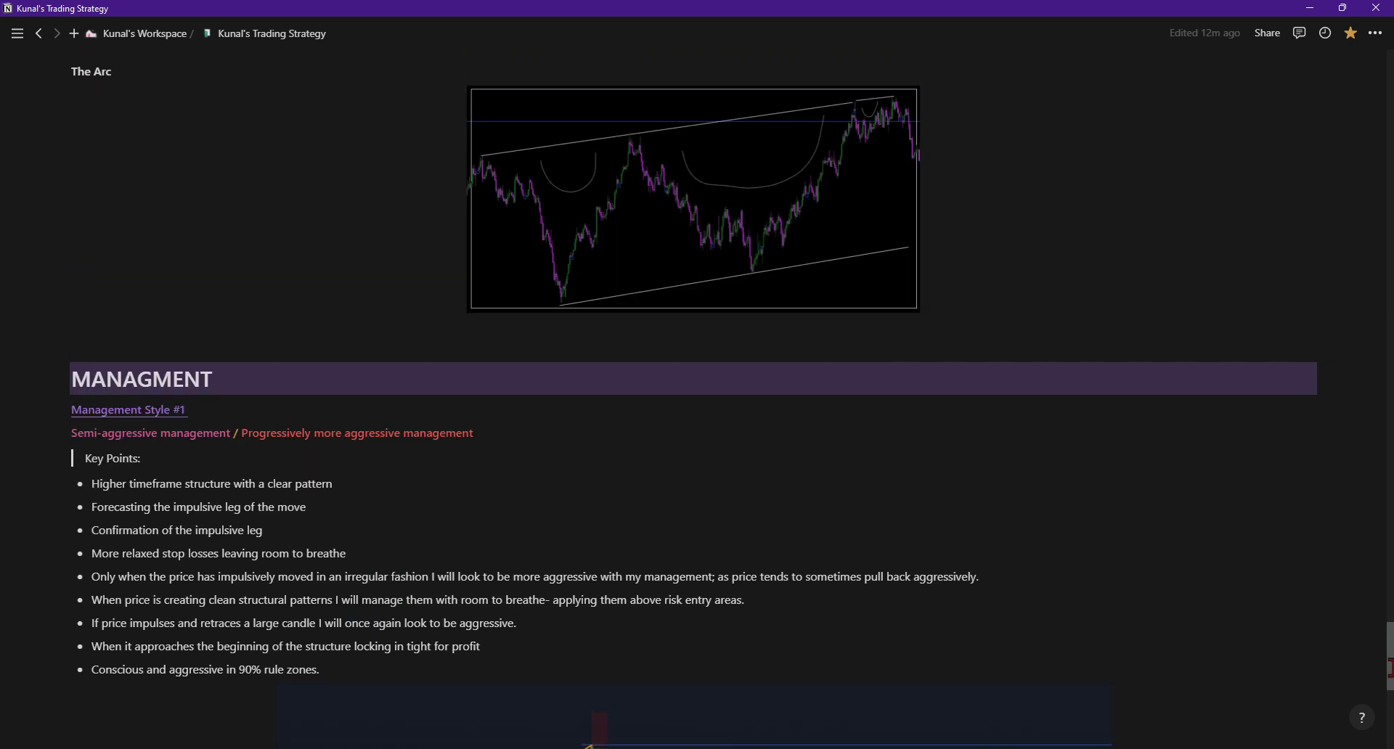
{"action": "scroll", "coordinate": [1388, 697], "scroll_direction": "down", "scroll_amount": 8}
{"action": "scroll", "coordinate": [1389, 709], "scroll_direction": "up", "scroll_amount": 2}
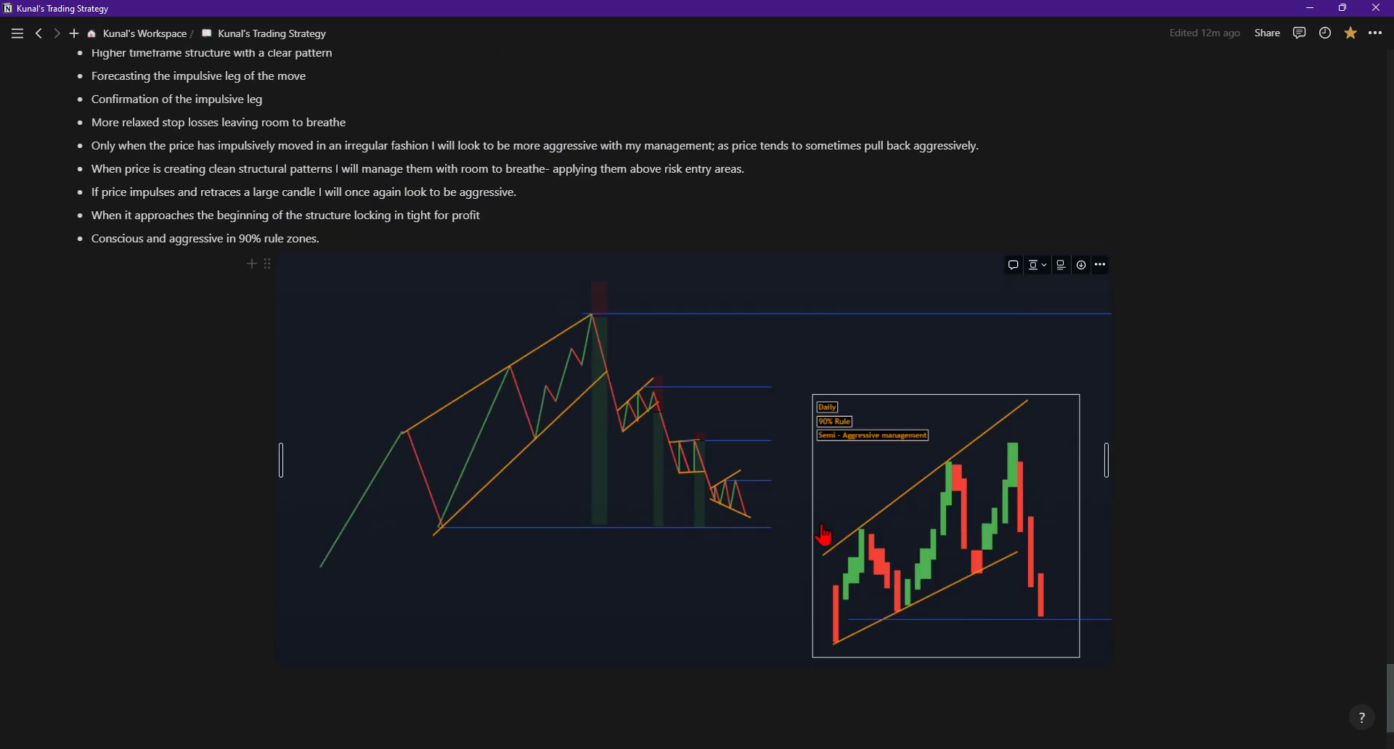